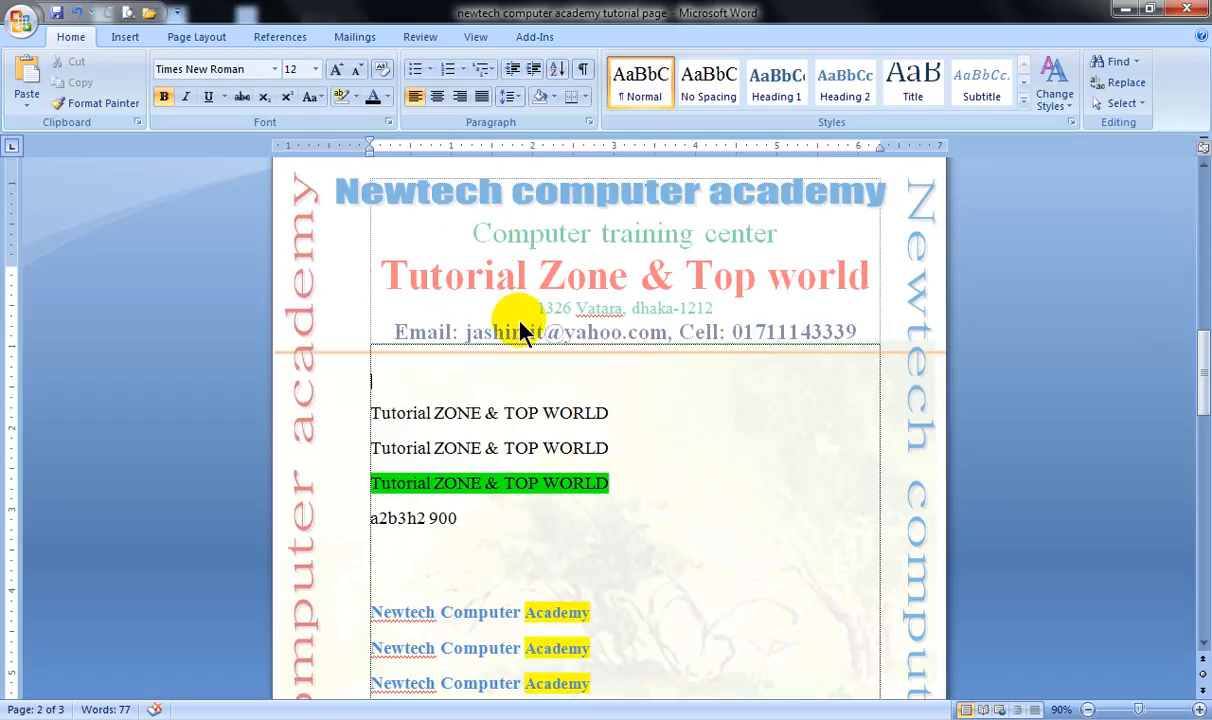
pyautogui.click(482, 446)
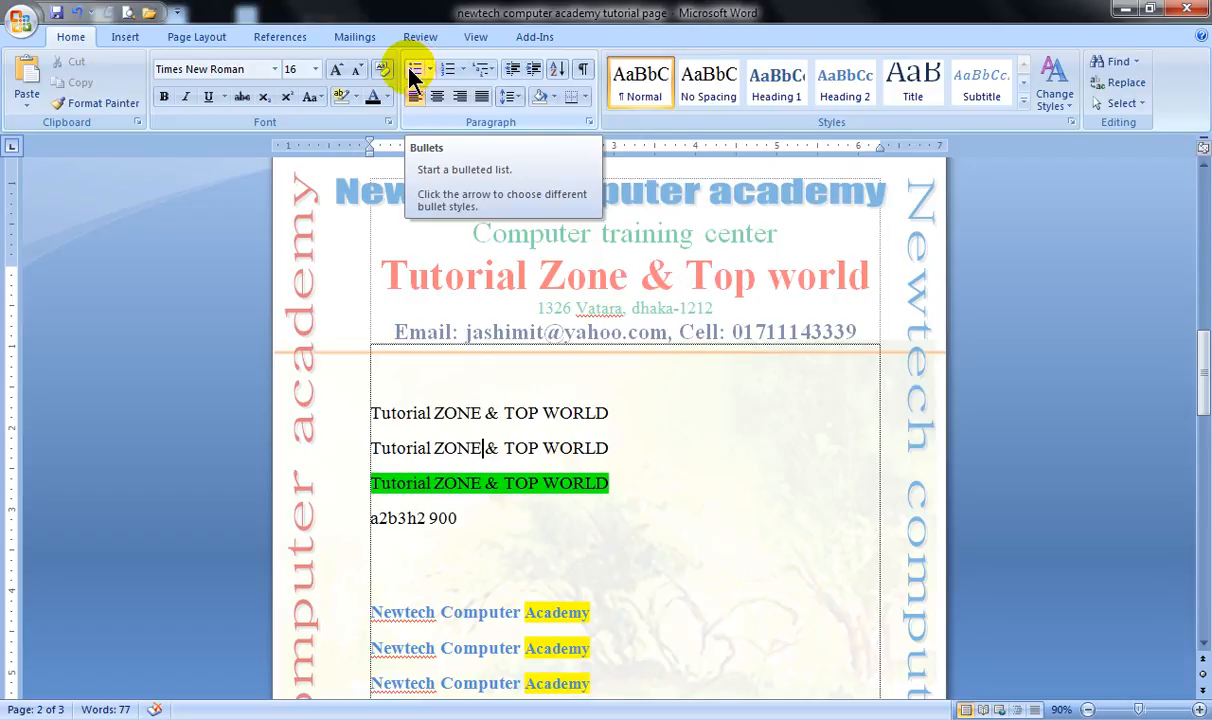
pyautogui.click(405, 413)
pyautogui.doubleClick(456, 482)
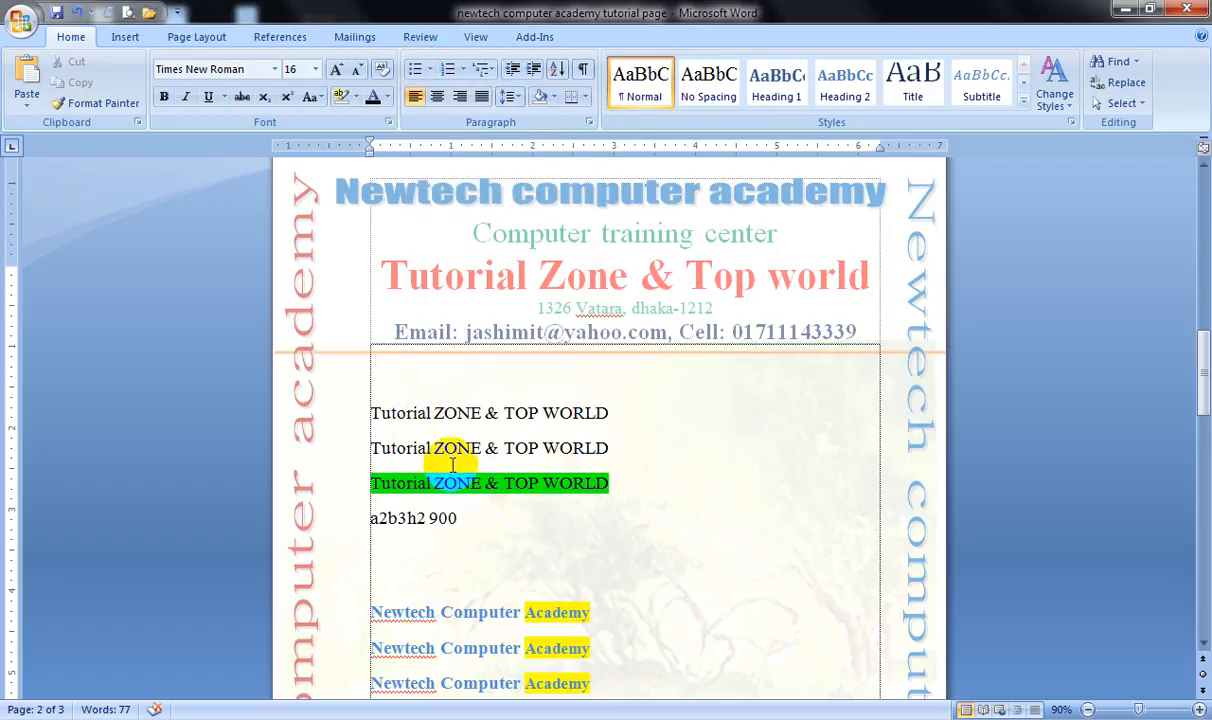
pyautogui.scroll(-5, 420, 455)
pyautogui.scroll(3, 446, 393)
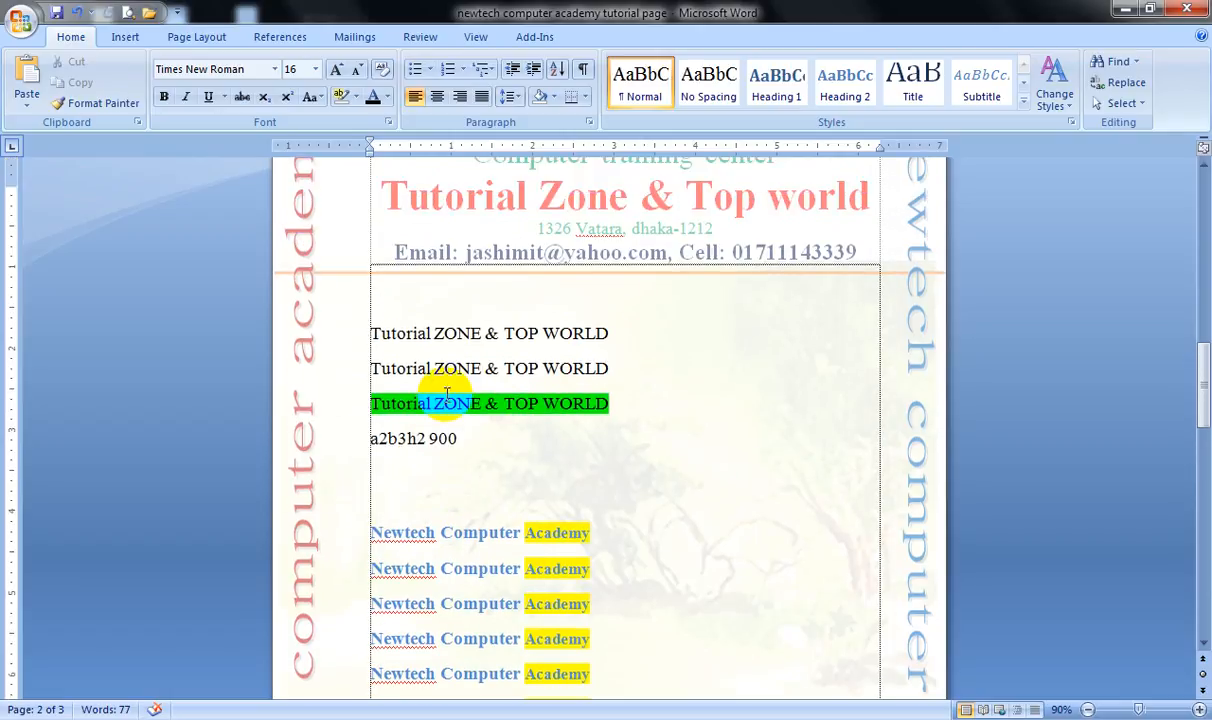
pyautogui.scroll(1, 446, 392)
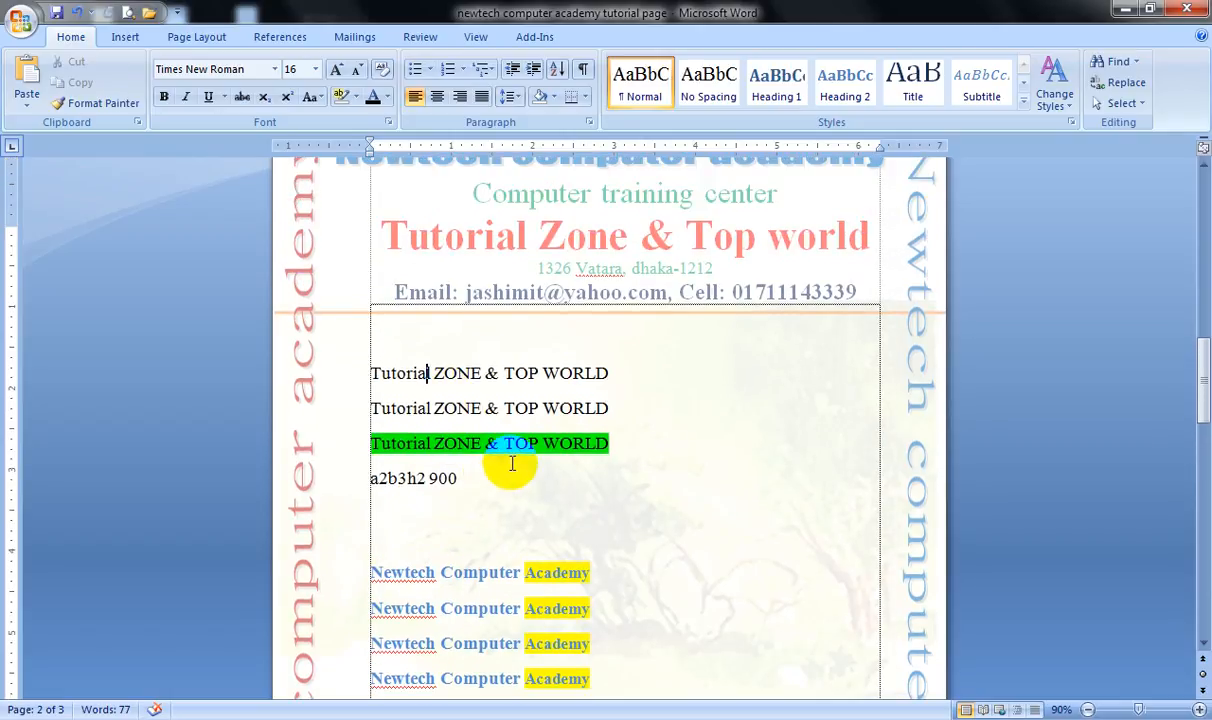
# Apply check-mark bullets to the first five "Newtech Computer Academy" lines.
pyautogui.scroll(-2, 520, 458)
pyautogui.scroll(-2, 480, 430)
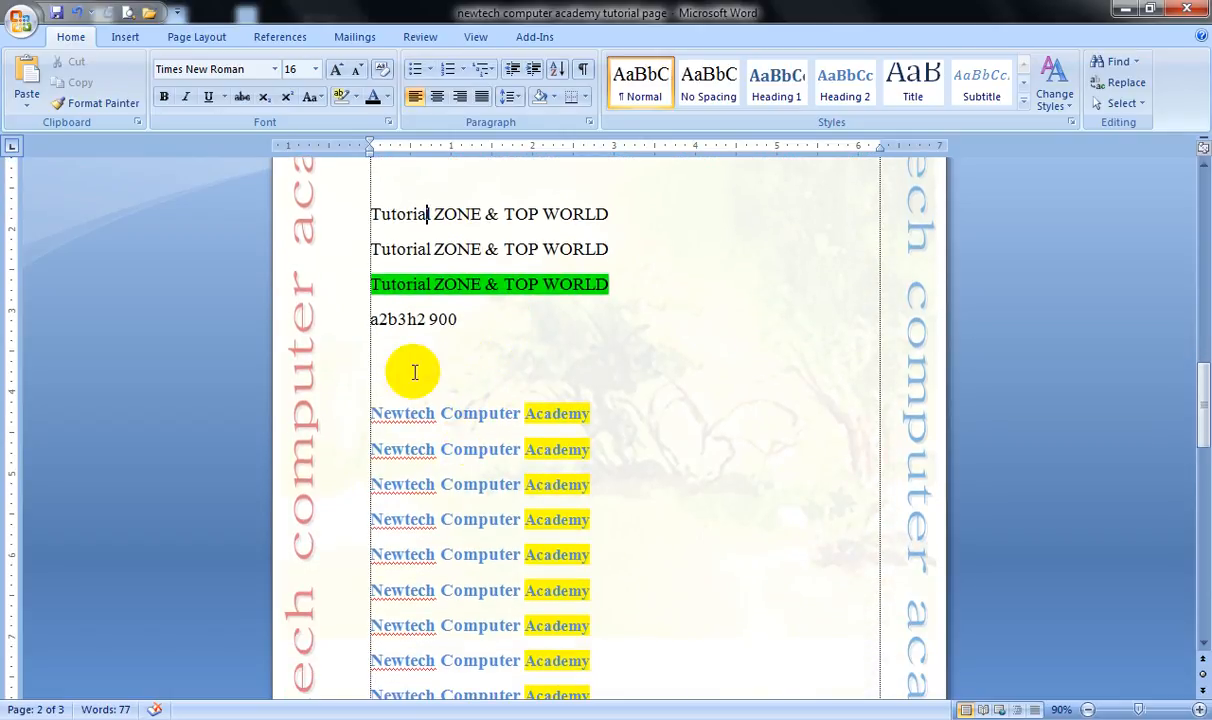
pyautogui.moveTo(346, 411); pyautogui.dragTo(383, 566)
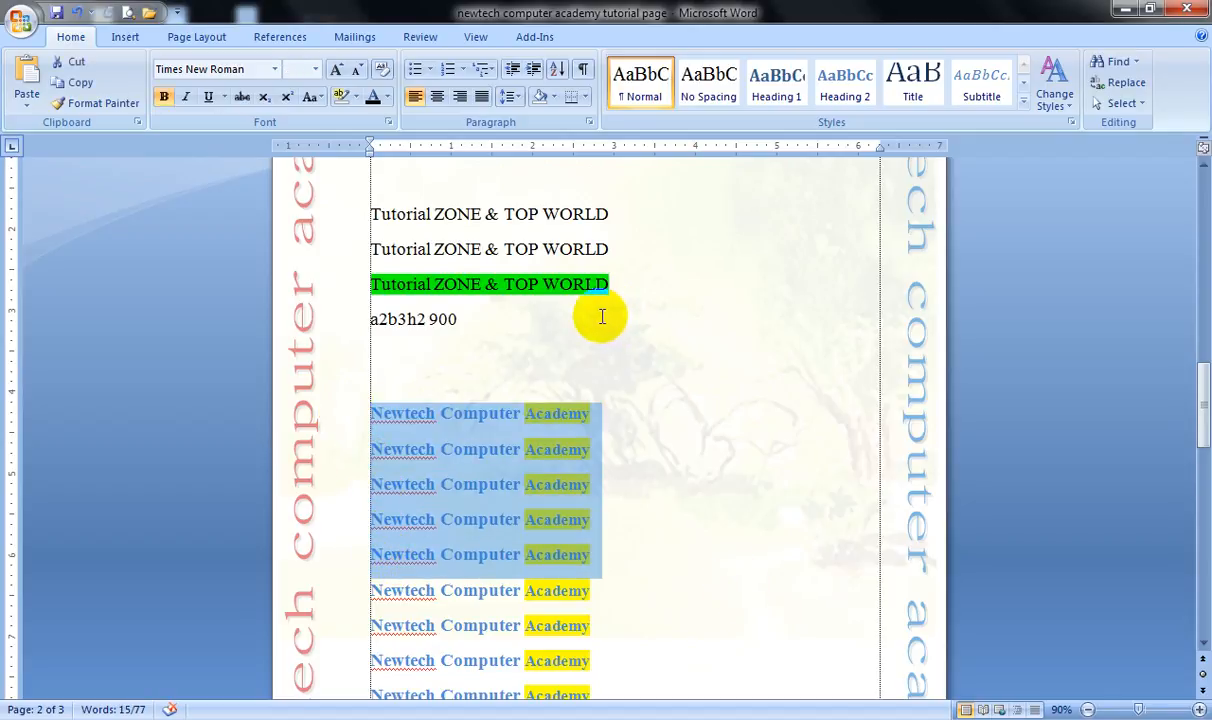
pyautogui.click(430, 72)
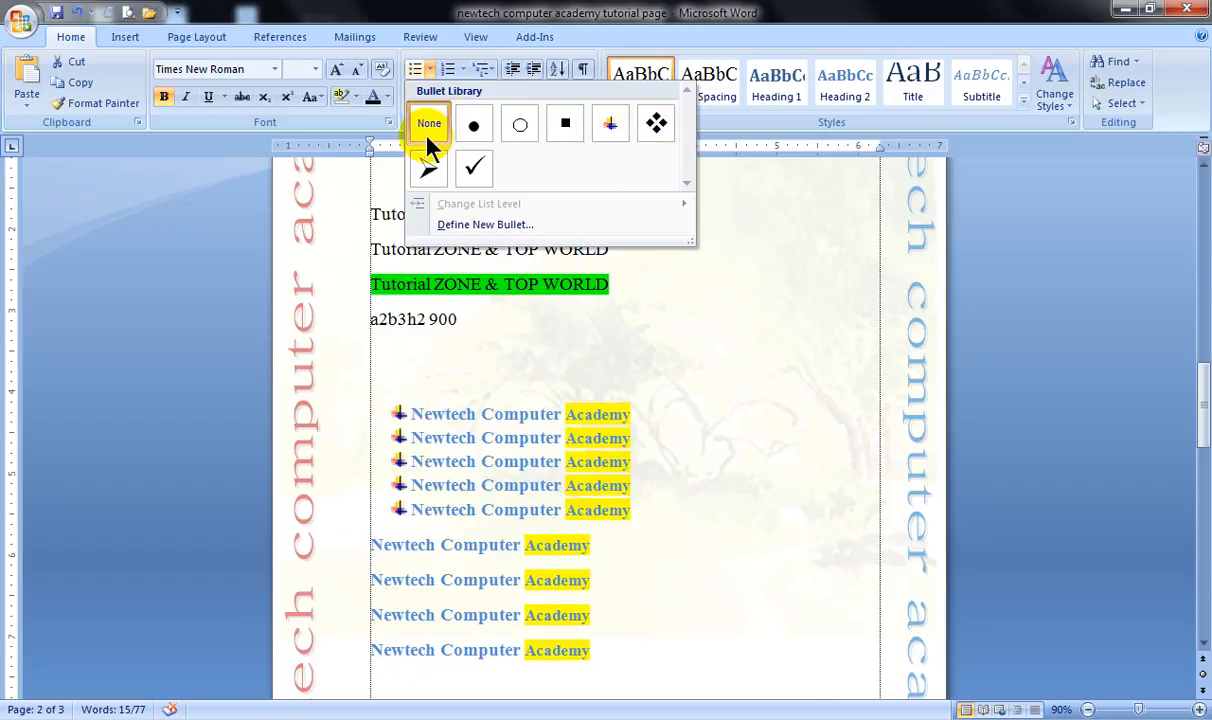
pyautogui.click(474, 176)
# Apply four-diamond bullets to the four "Newtech Computer Academy" lines directly below the check-marked ones.
pyautogui.scroll(-2, 460, 352)
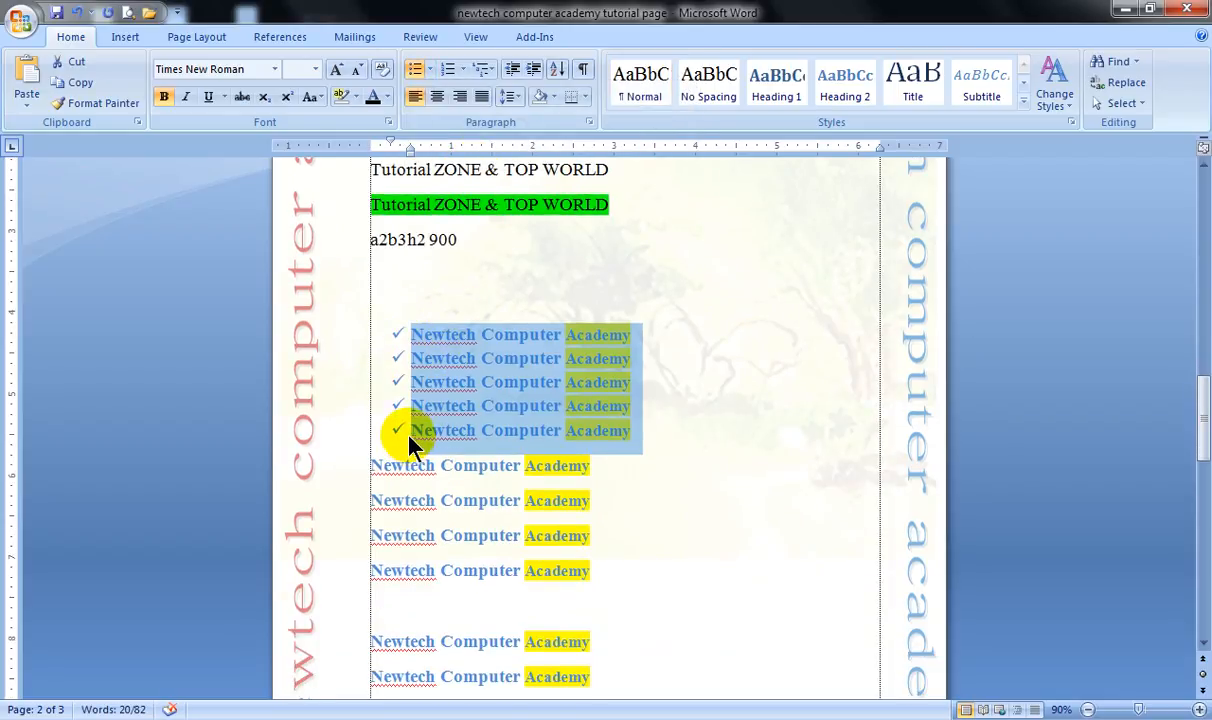
pyautogui.moveTo(345, 478); pyautogui.dragTo(352, 577)
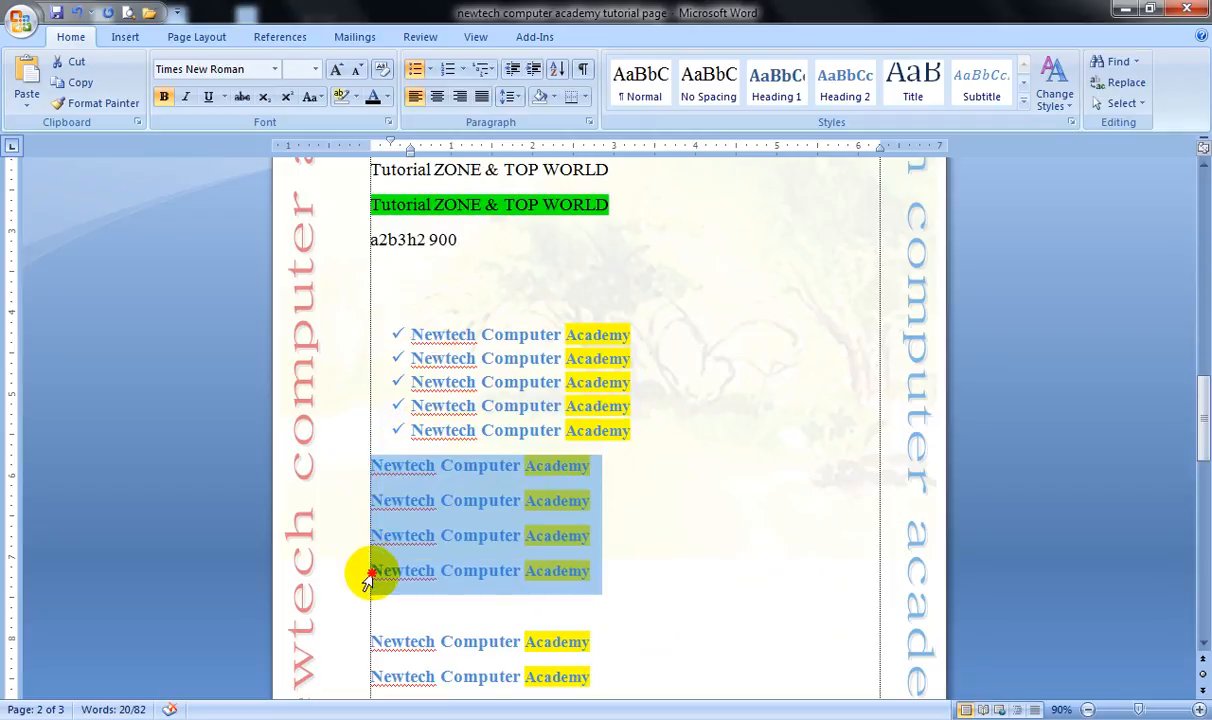
pyautogui.click(429, 69)
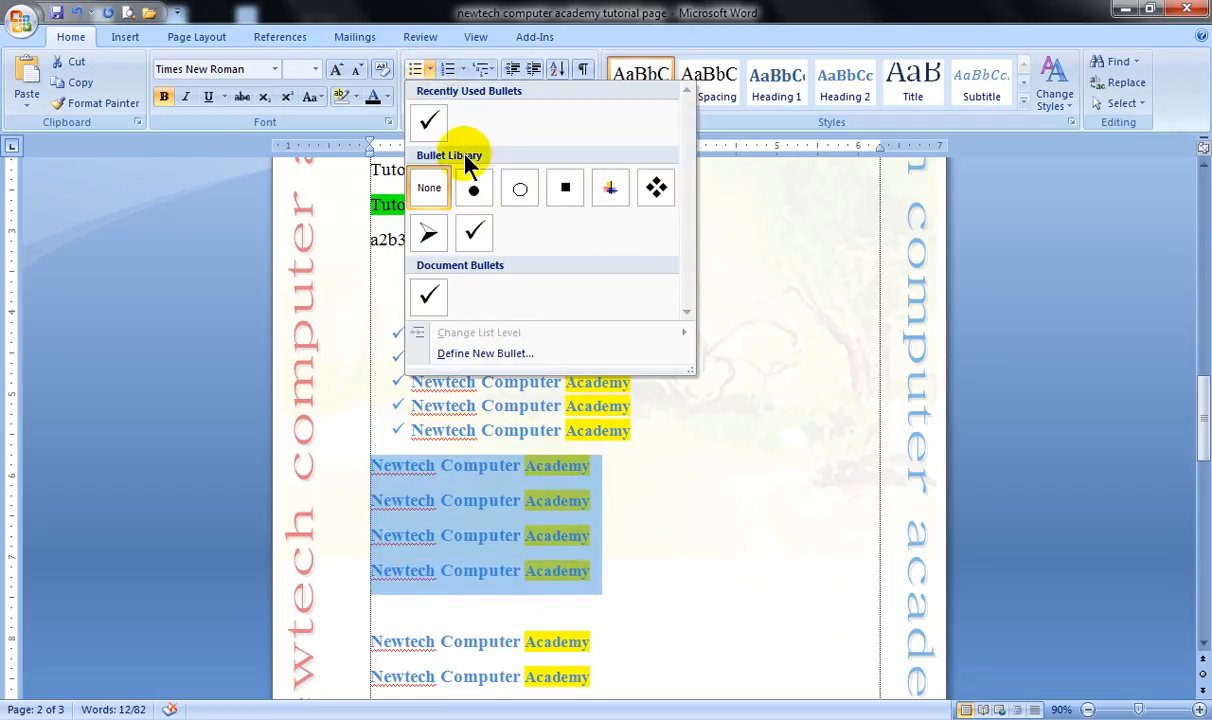
pyautogui.click(655, 190)
# Apply solid round bullets to the four lines below the blank gap, and delete the blank line above them.
pyautogui.scroll(-1, 443, 287)
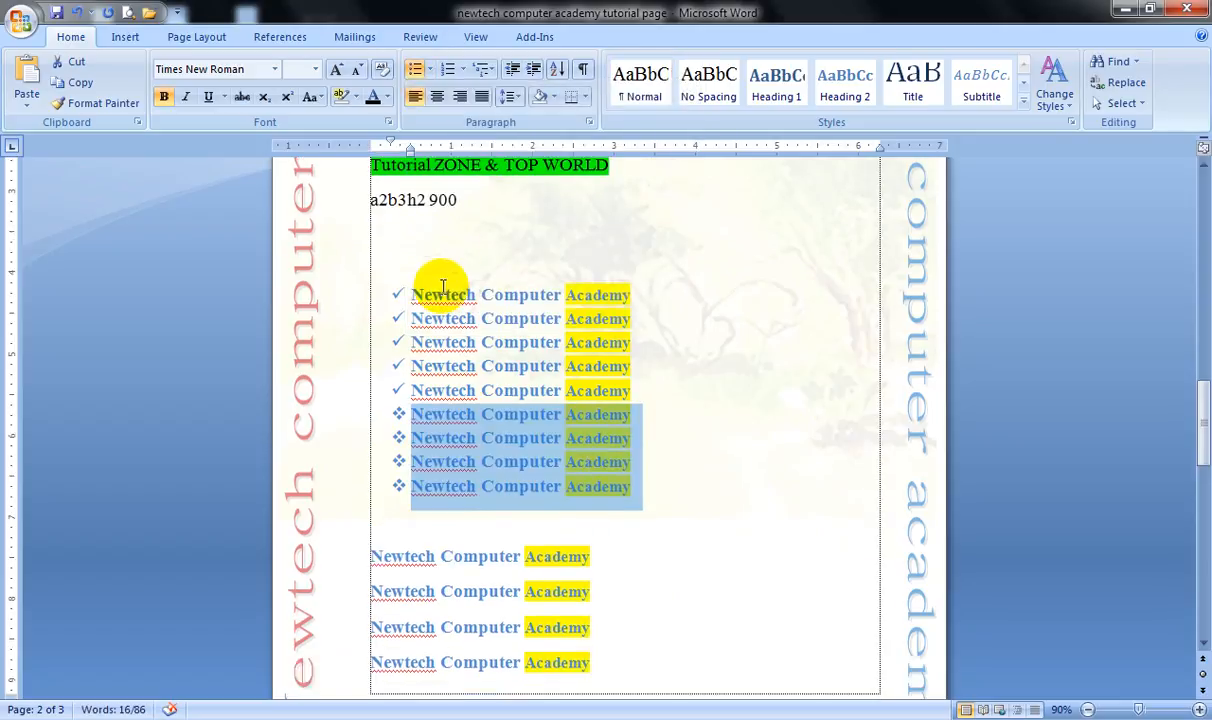
pyautogui.scroll(-1, 443, 287)
pyautogui.moveTo(352, 530); pyautogui.dragTo(418, 627)
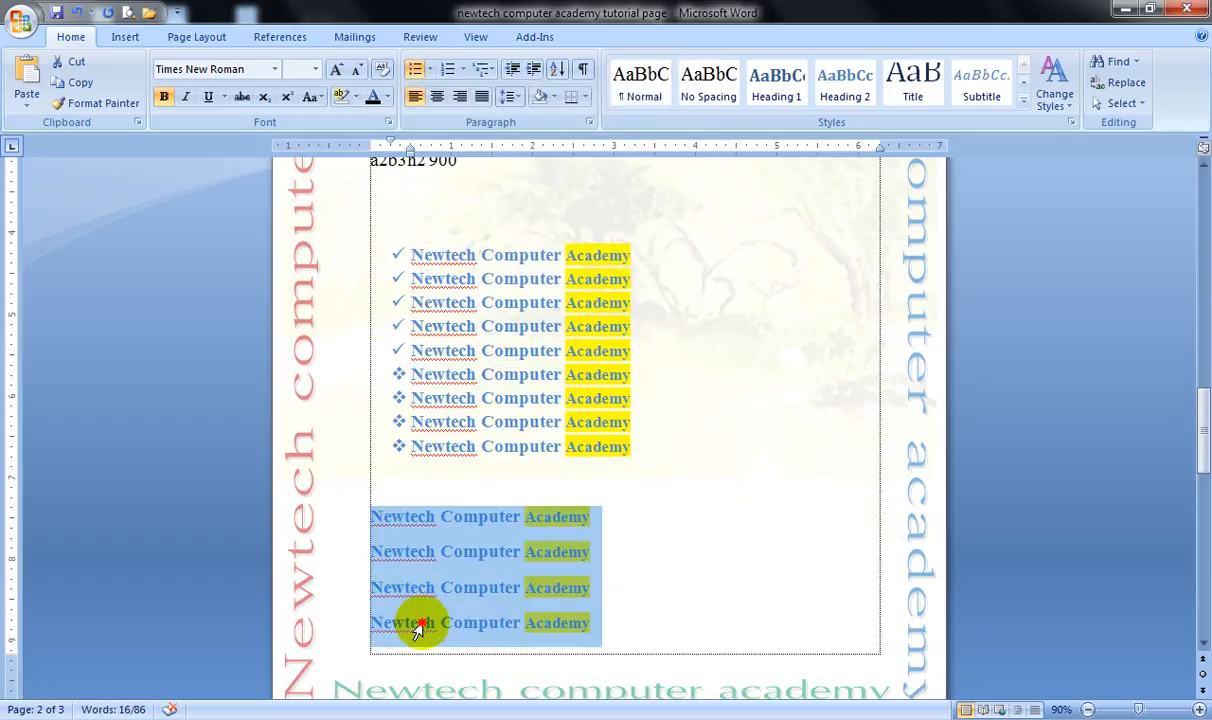
pyautogui.click(430, 69)
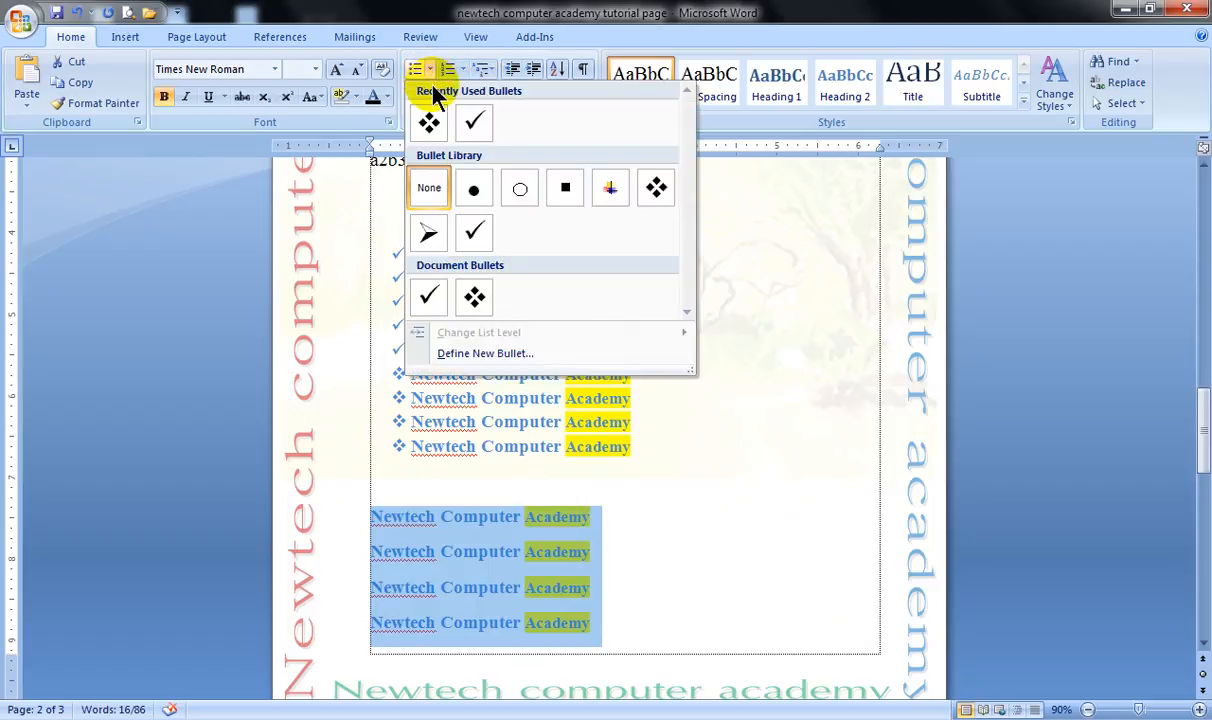
pyautogui.click(473, 190)
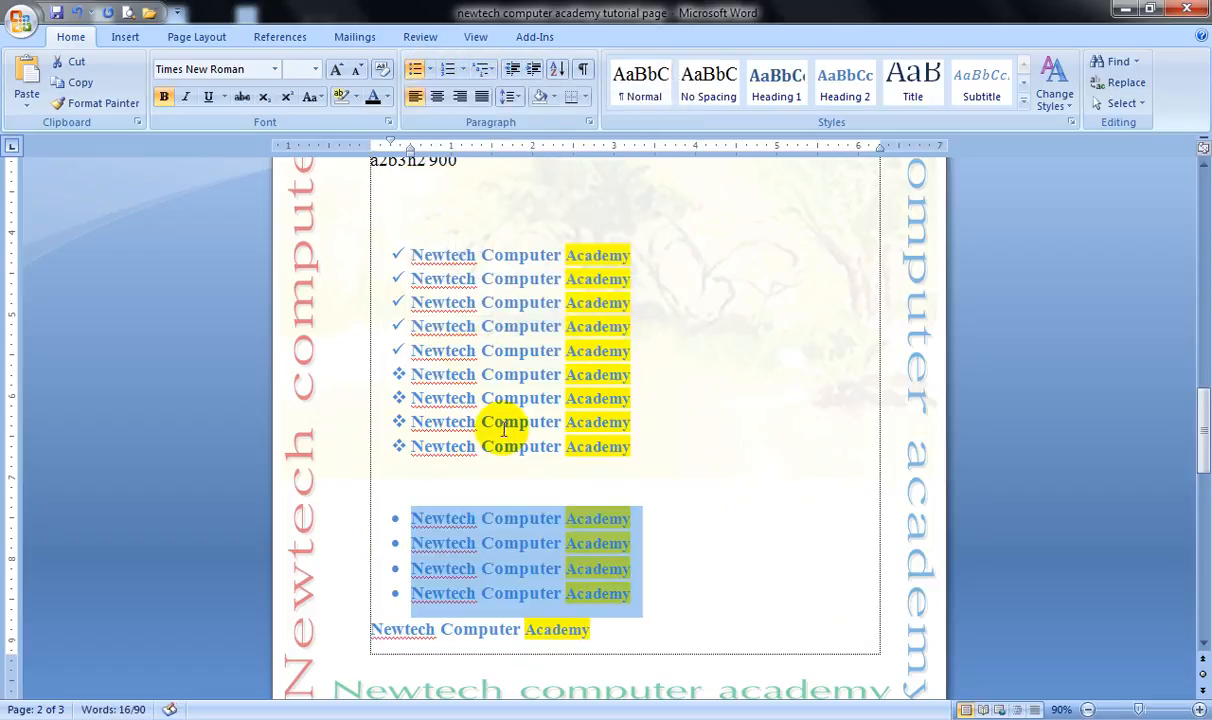
pyautogui.click(444, 483)
pyautogui.press('Delete')
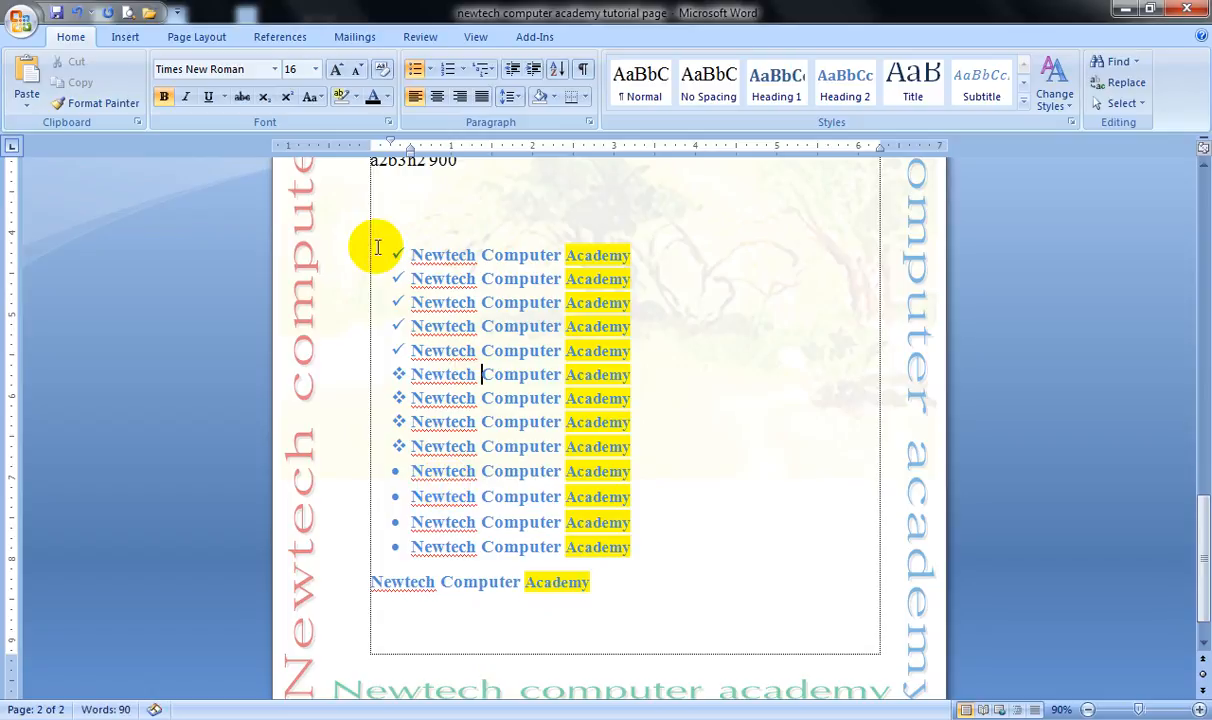
# Remove the mixed bullets from all thirteen bulleted lines and give them uniform solid round bullets.
pyautogui.moveTo(348, 262); pyautogui.dragTo(395, 548)
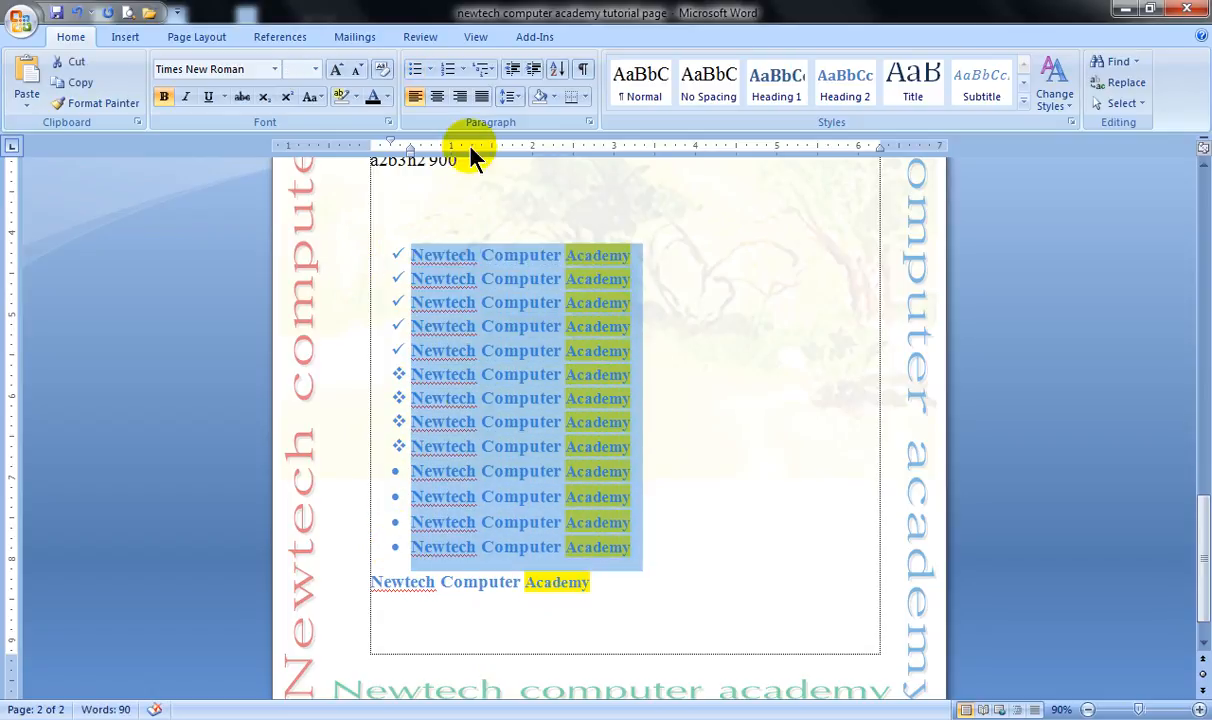
pyautogui.click(416, 72)
pyautogui.click(416, 74)
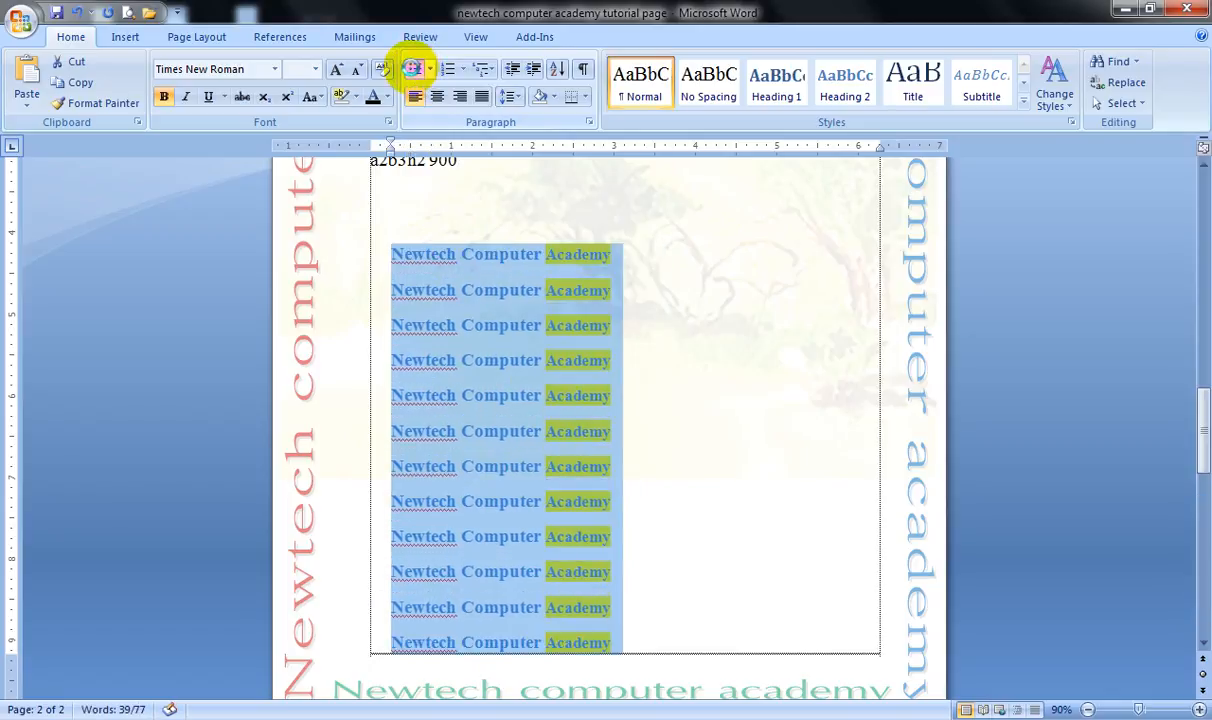
pyautogui.click(414, 71)
pyautogui.click(414, 75)
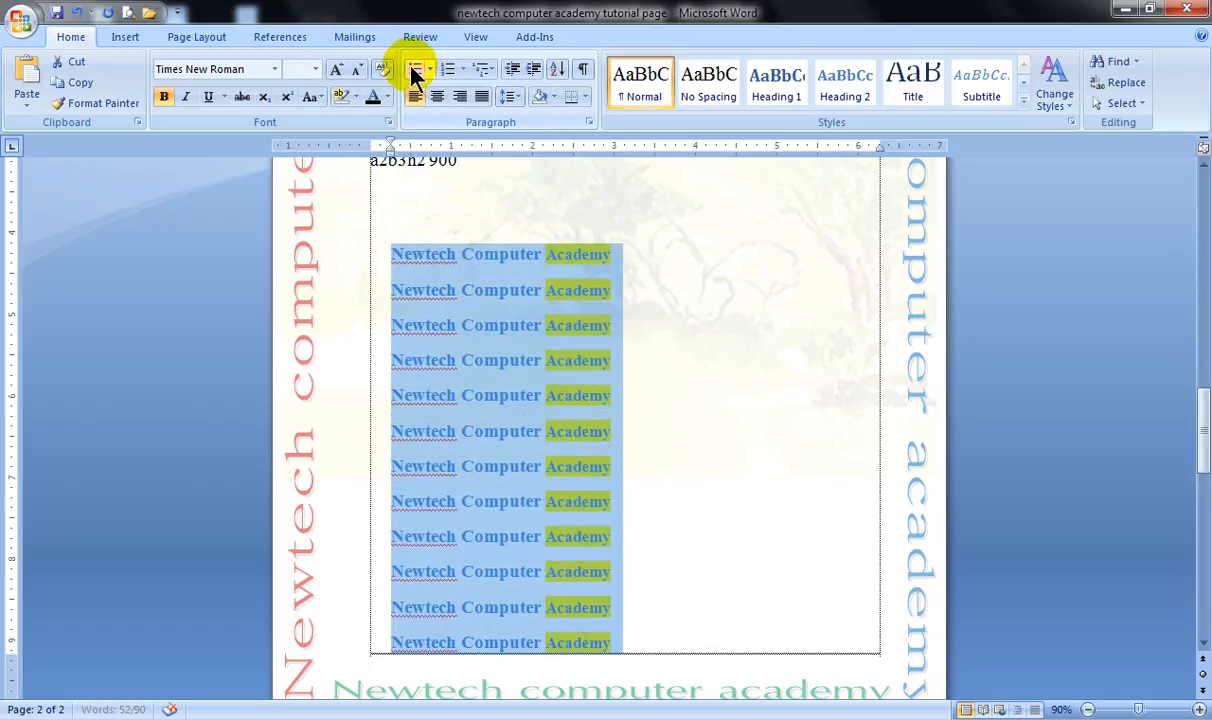
pyautogui.click(416, 72)
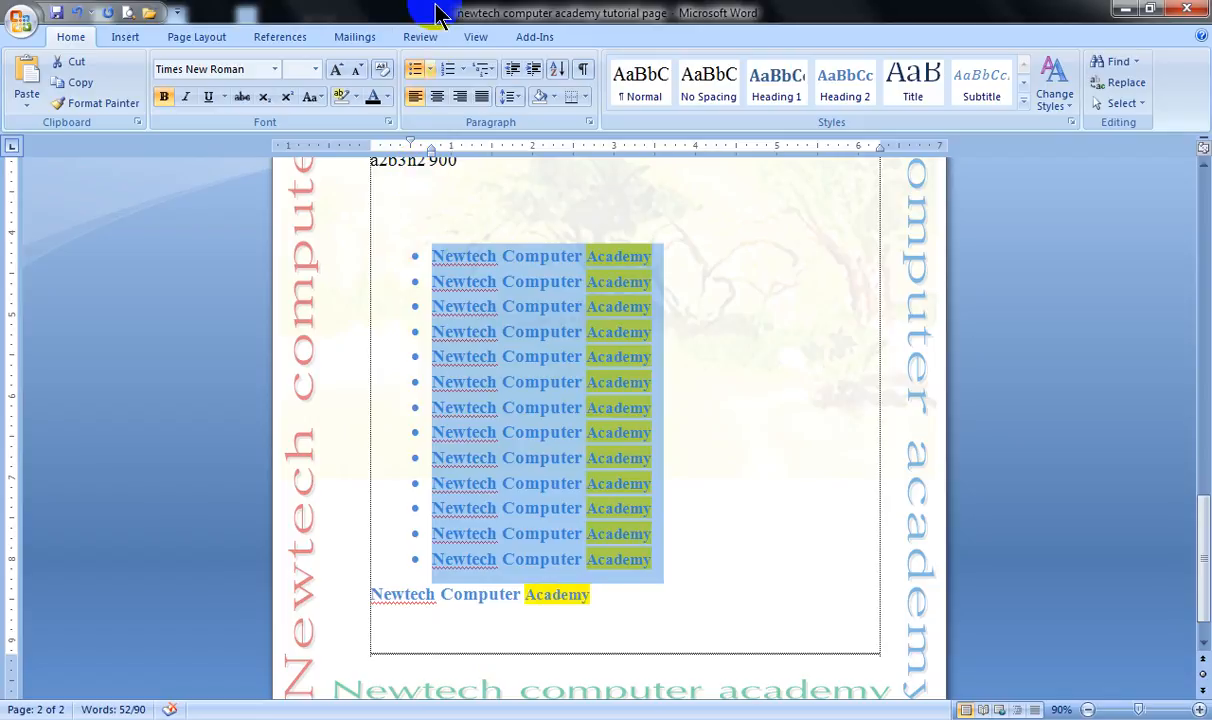
# Start defining a new symbol bullet for the selected lines and set the symbol font to Wingdings.
pyautogui.click(429, 69)
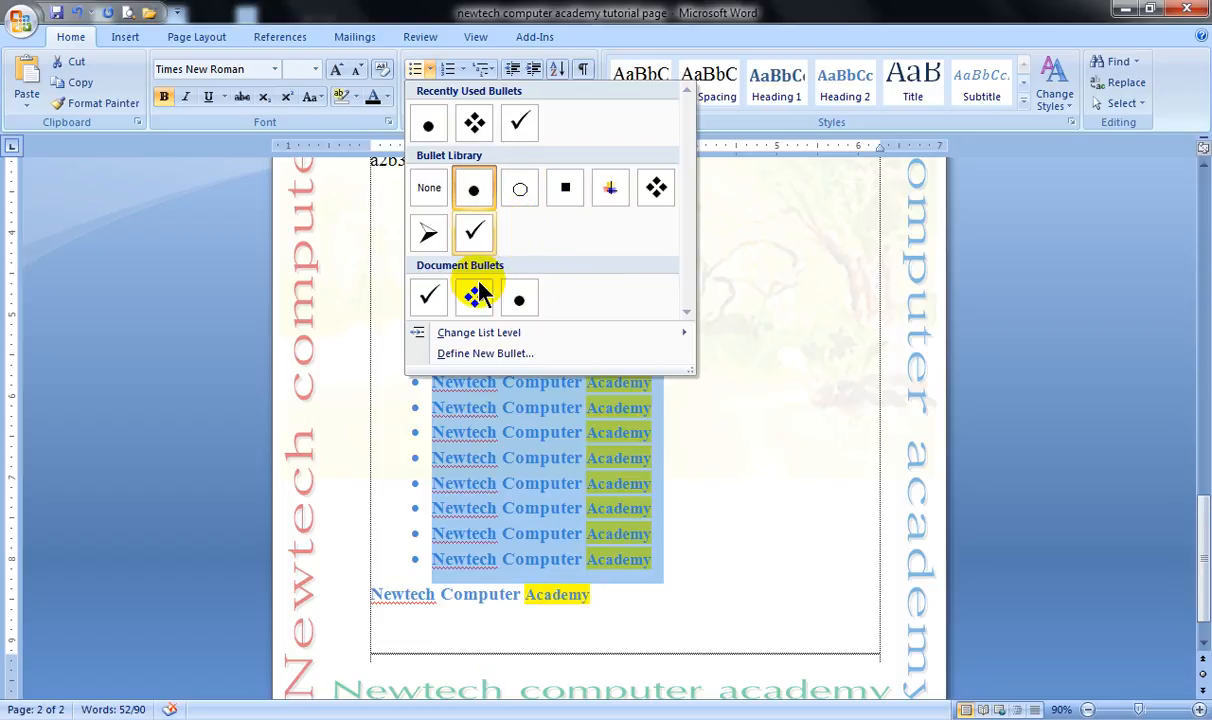
pyautogui.moveTo(478, 337)
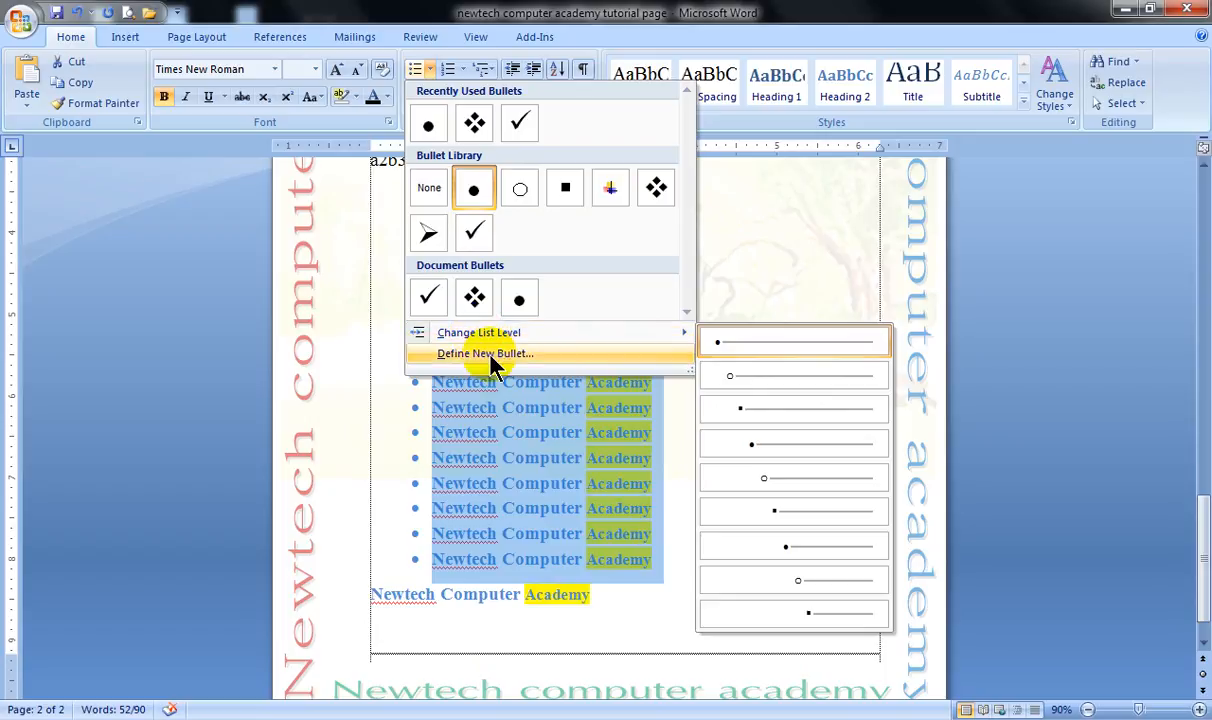
pyautogui.click(485, 354)
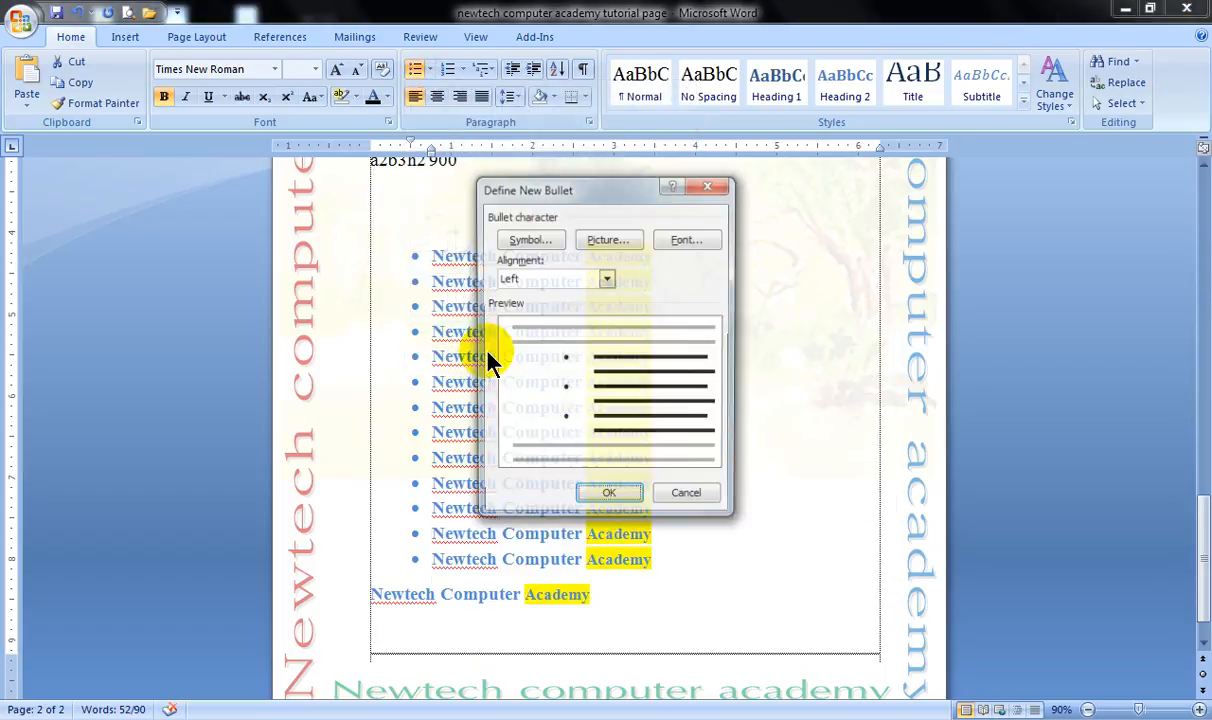
pyautogui.click(536, 246)
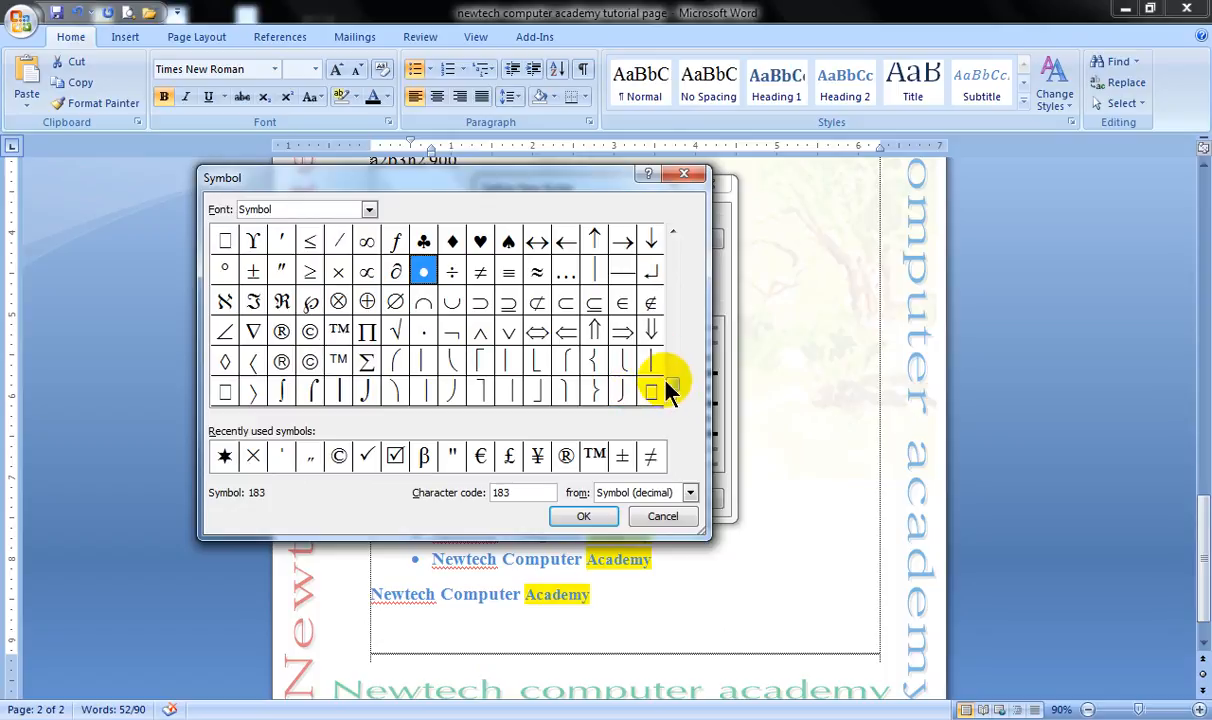
pyautogui.moveTo(669, 385); pyautogui.dragTo(666, 231)
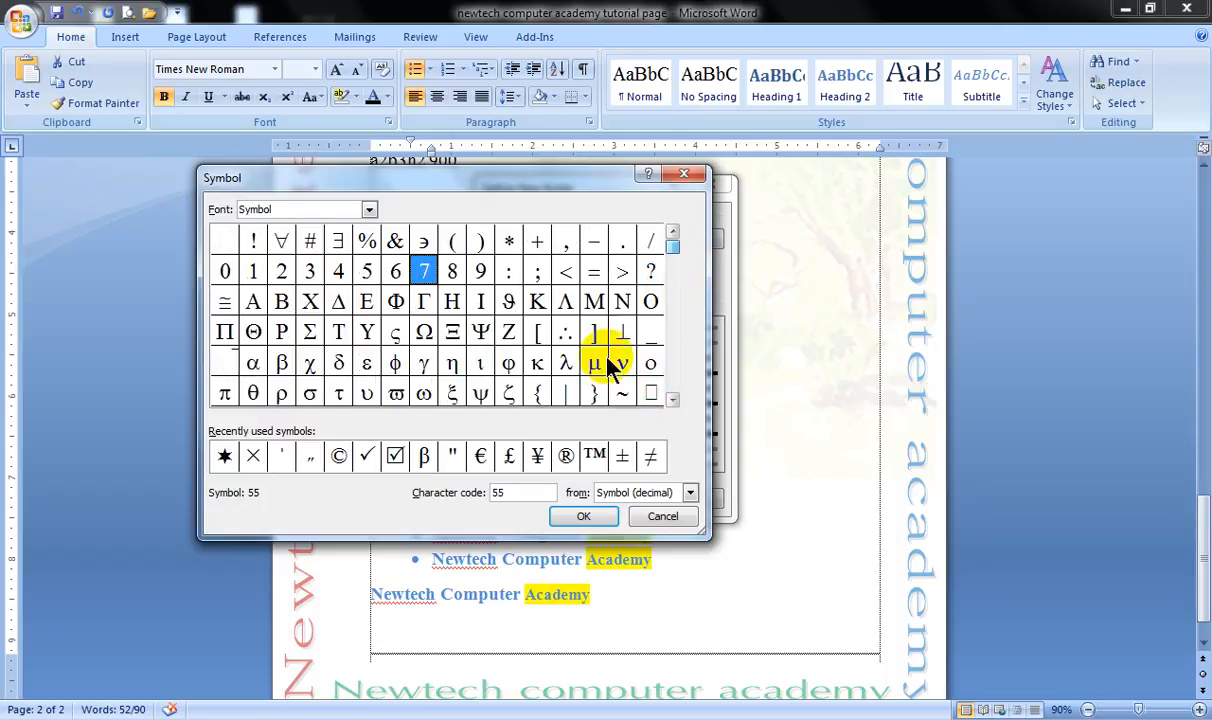
pyautogui.click(368, 209)
pyautogui.moveTo(368, 273); pyautogui.dragTo(370, 287)
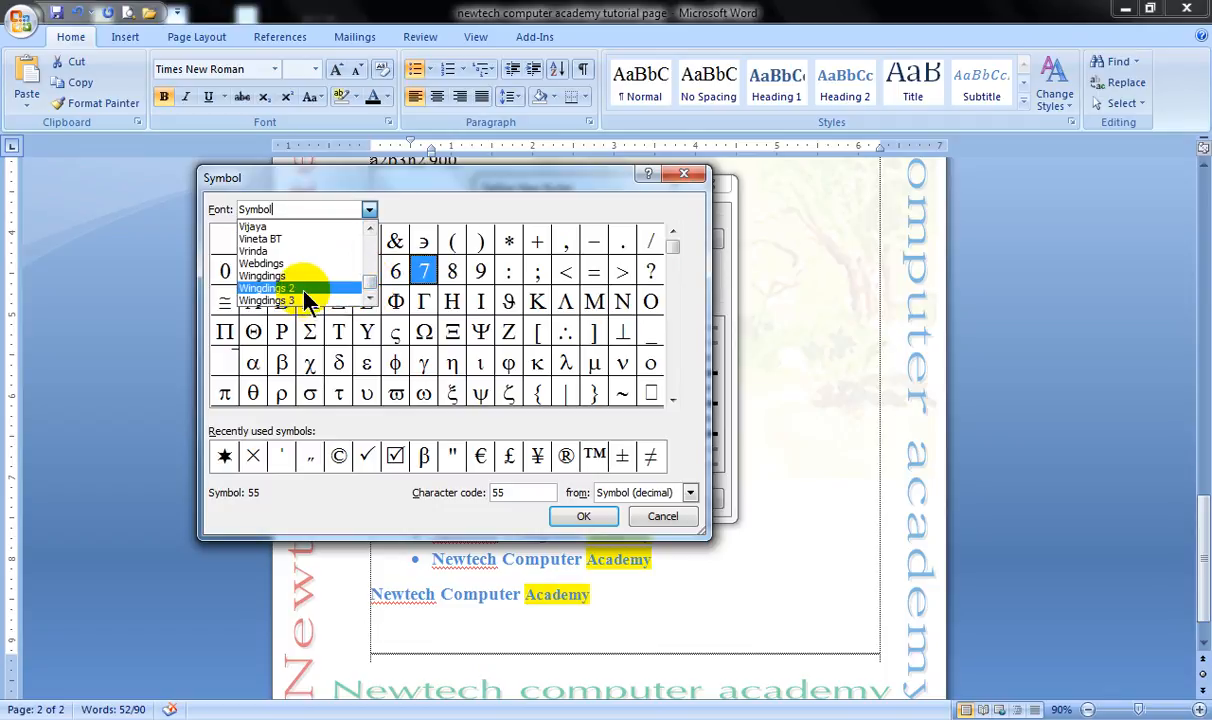
pyautogui.click(267, 276)
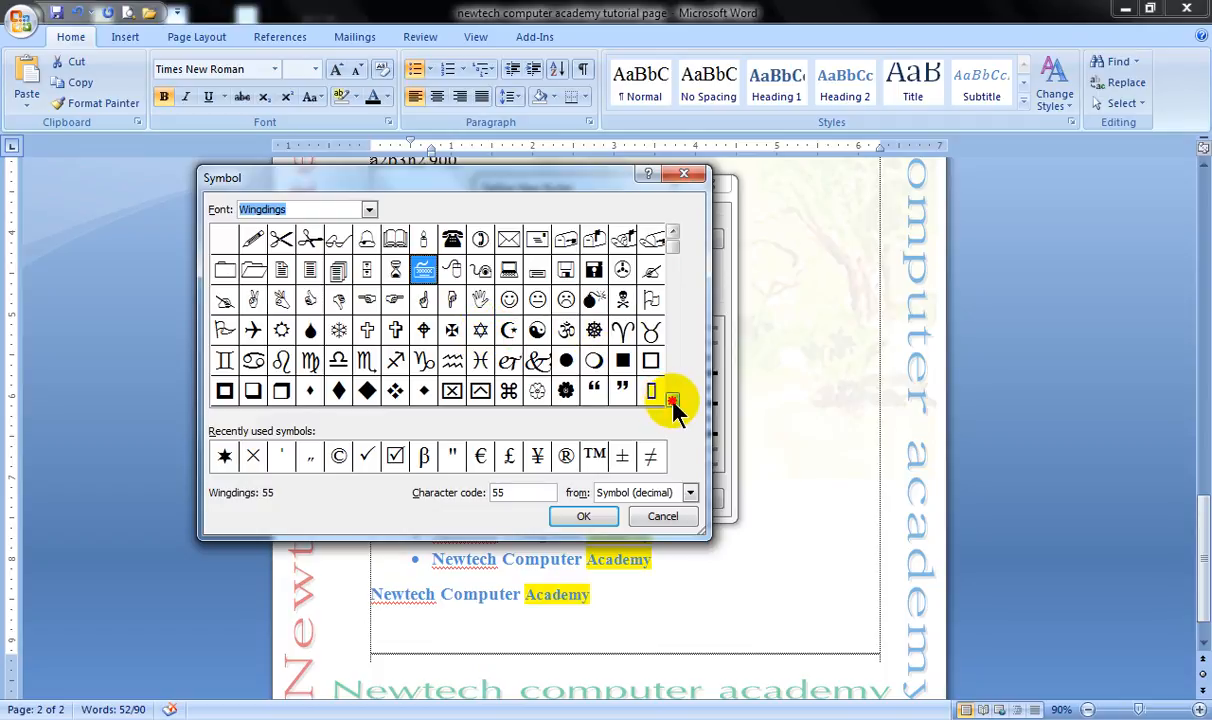
# Choose the circled right-arrow symbol, character code 220, and apply it as the bullet for the selected lines.
pyautogui.click(673, 401)
pyautogui.click(673, 401)
pyautogui.click(673, 401)
pyautogui.click(673, 401)
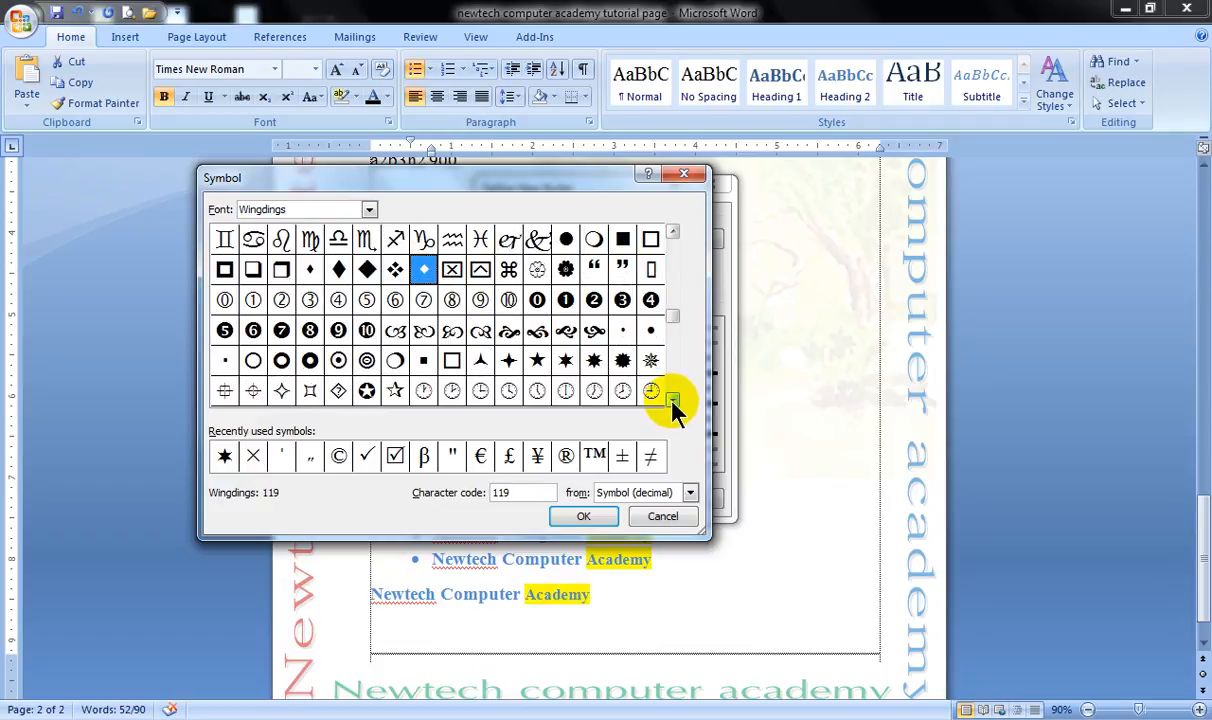
pyautogui.click(673, 401)
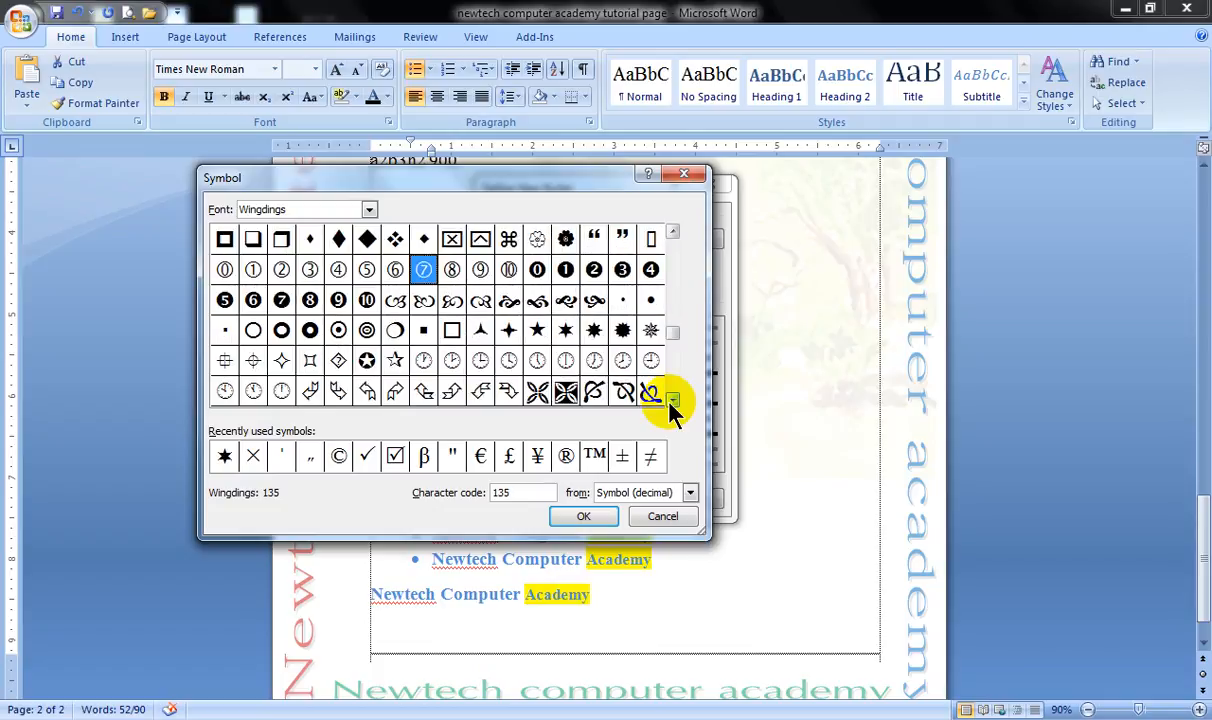
pyautogui.click(672, 401)
pyautogui.click(672, 401)
pyautogui.click(672, 401)
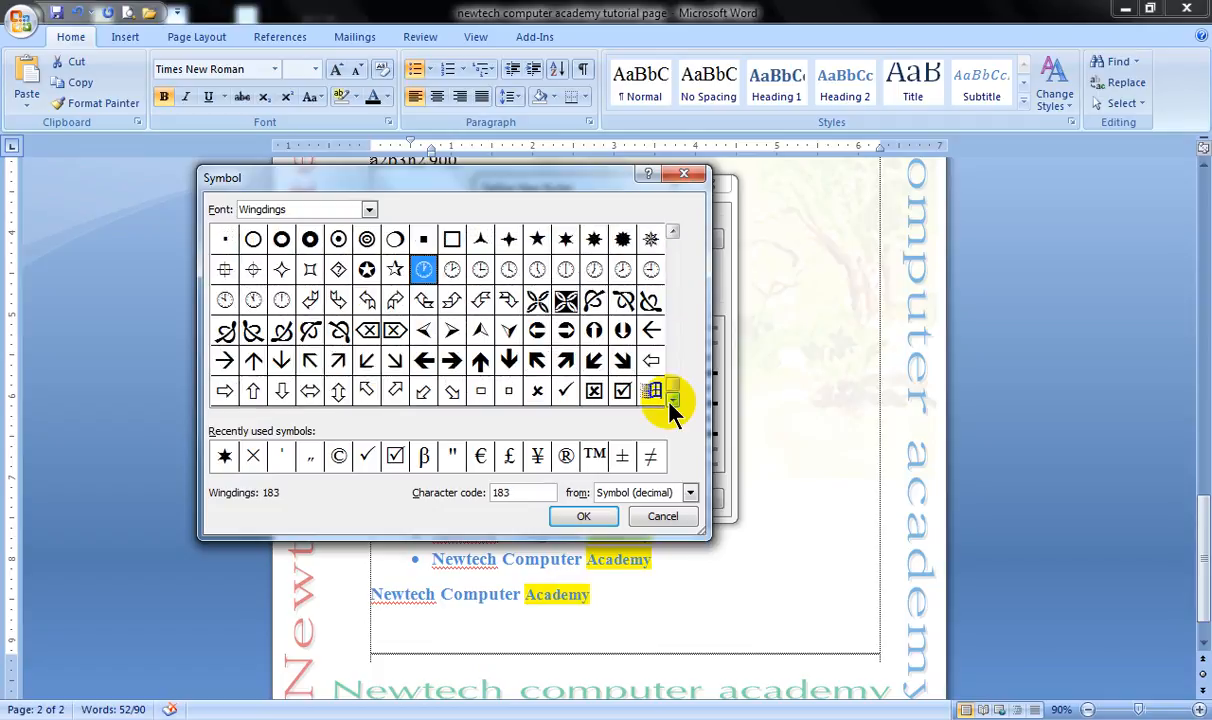
pyautogui.click(566, 330)
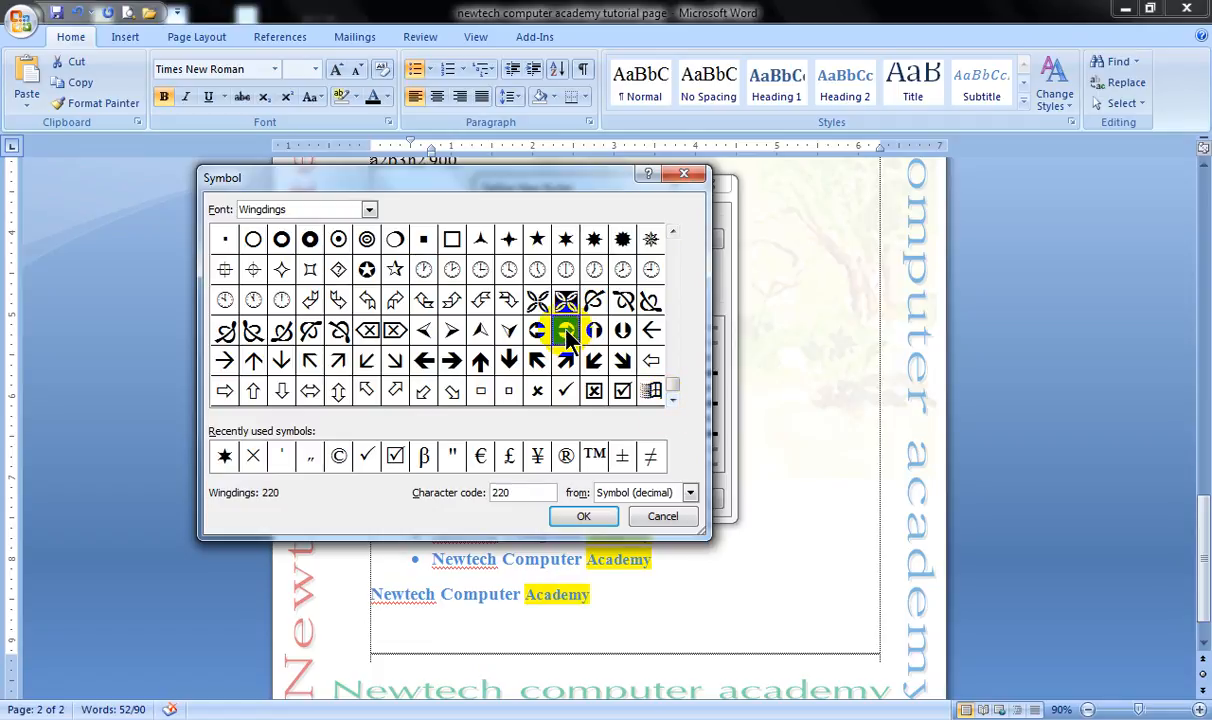
pyautogui.click(581, 515)
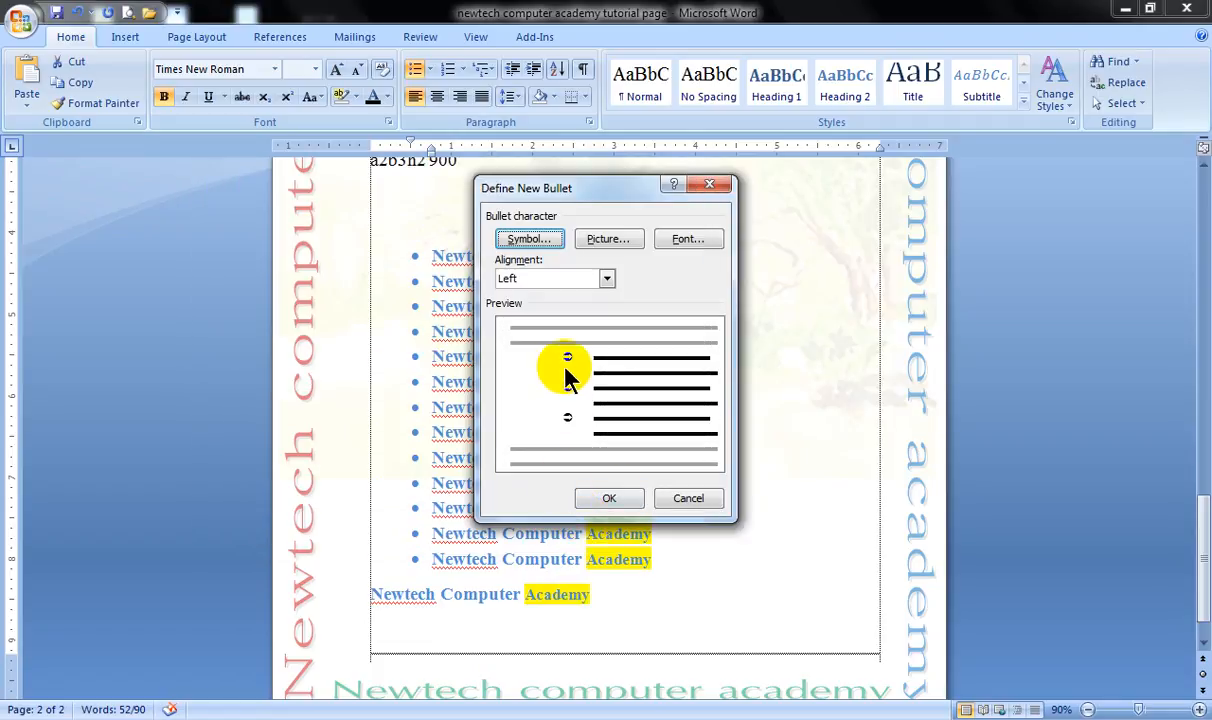
pyautogui.click(607, 499)
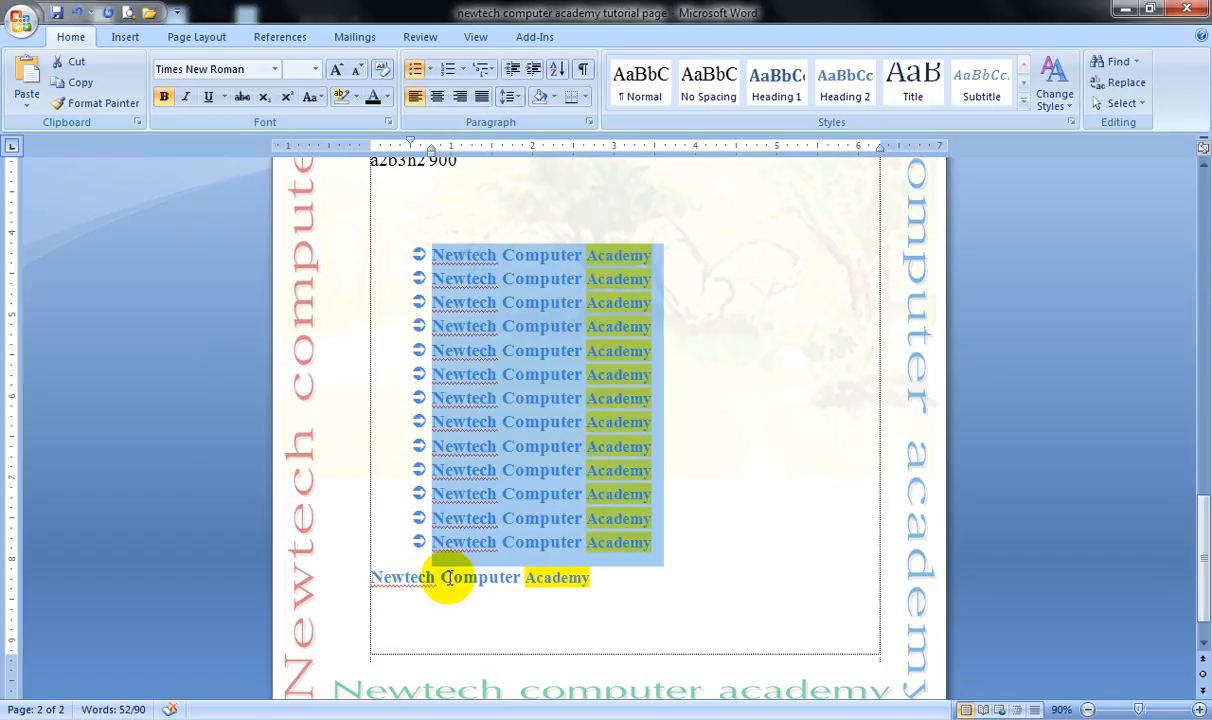
# Start defining a new picture bullet for the thirteen bulleted Newtech Computer Academy lines.
pyautogui.scroll(3, 545, 465)
pyautogui.click(540, 438)
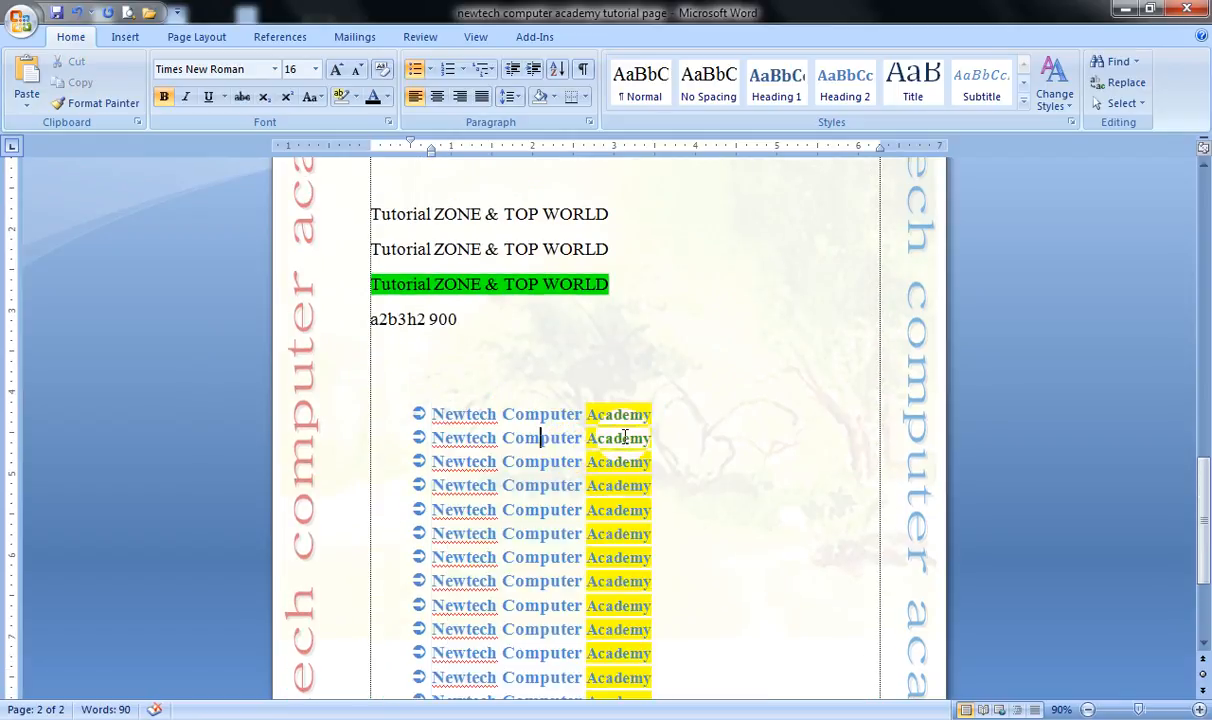
pyautogui.scroll(-2, 553, 402)
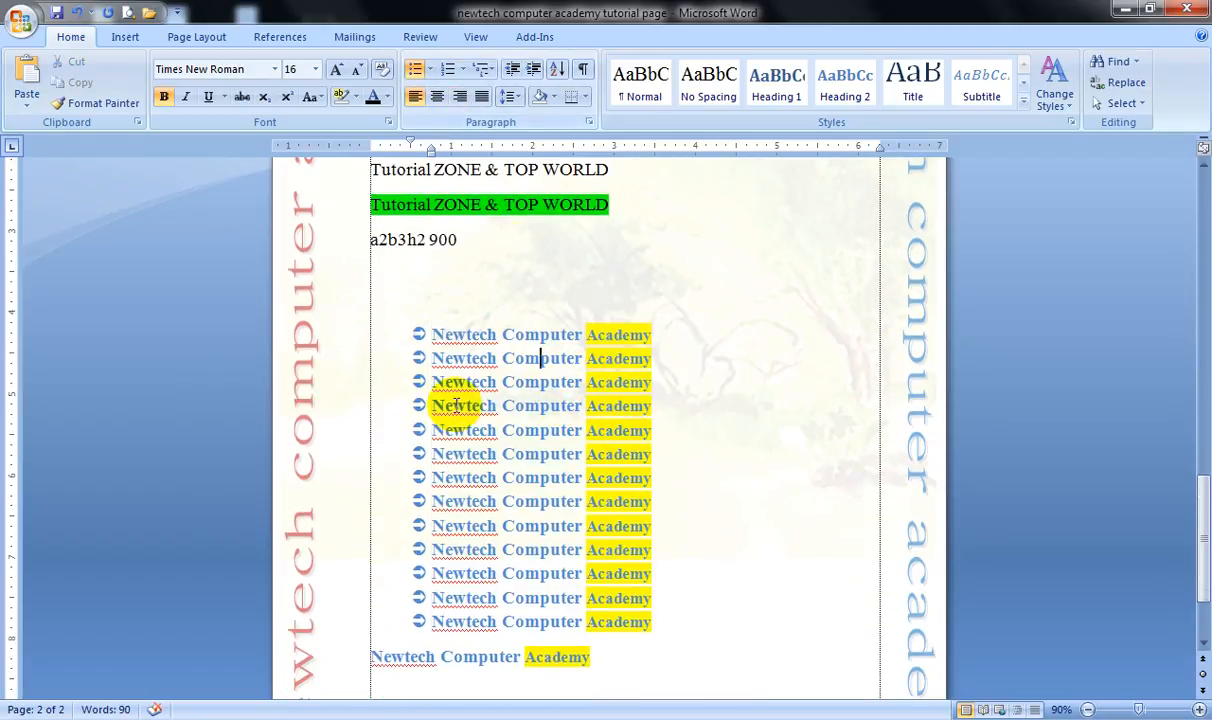
pyautogui.moveTo(340, 330); pyautogui.dragTo(365, 628)
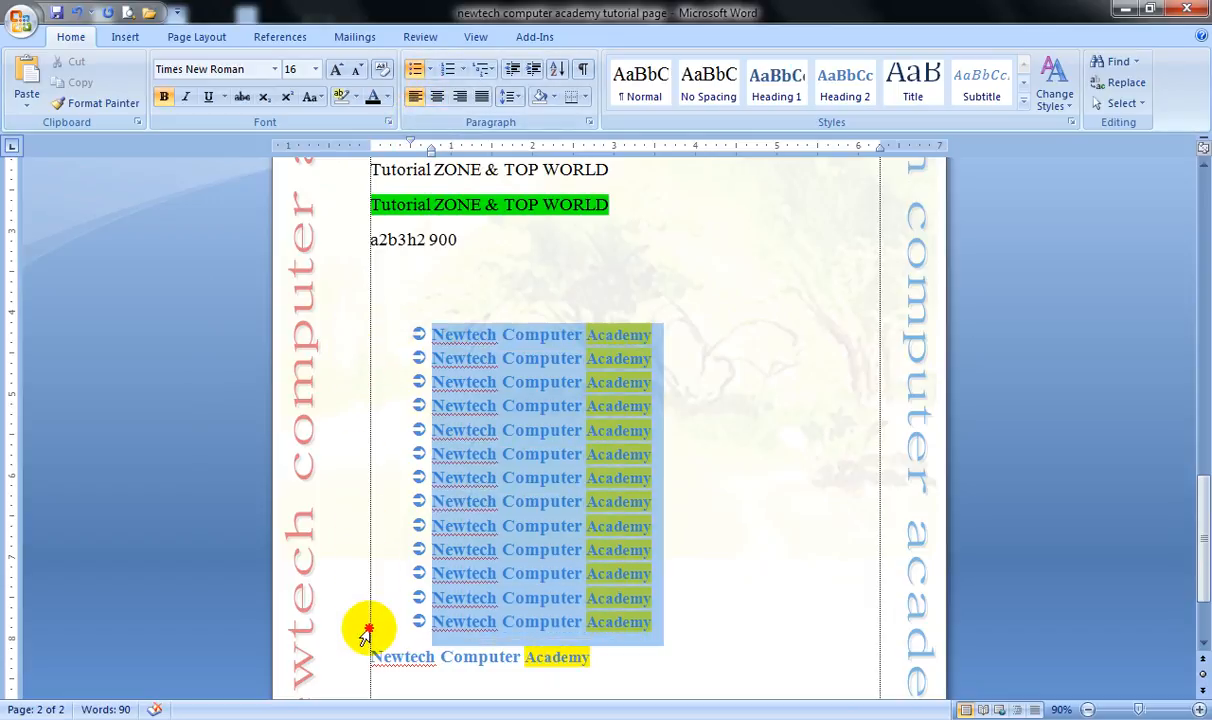
pyautogui.click(430, 70)
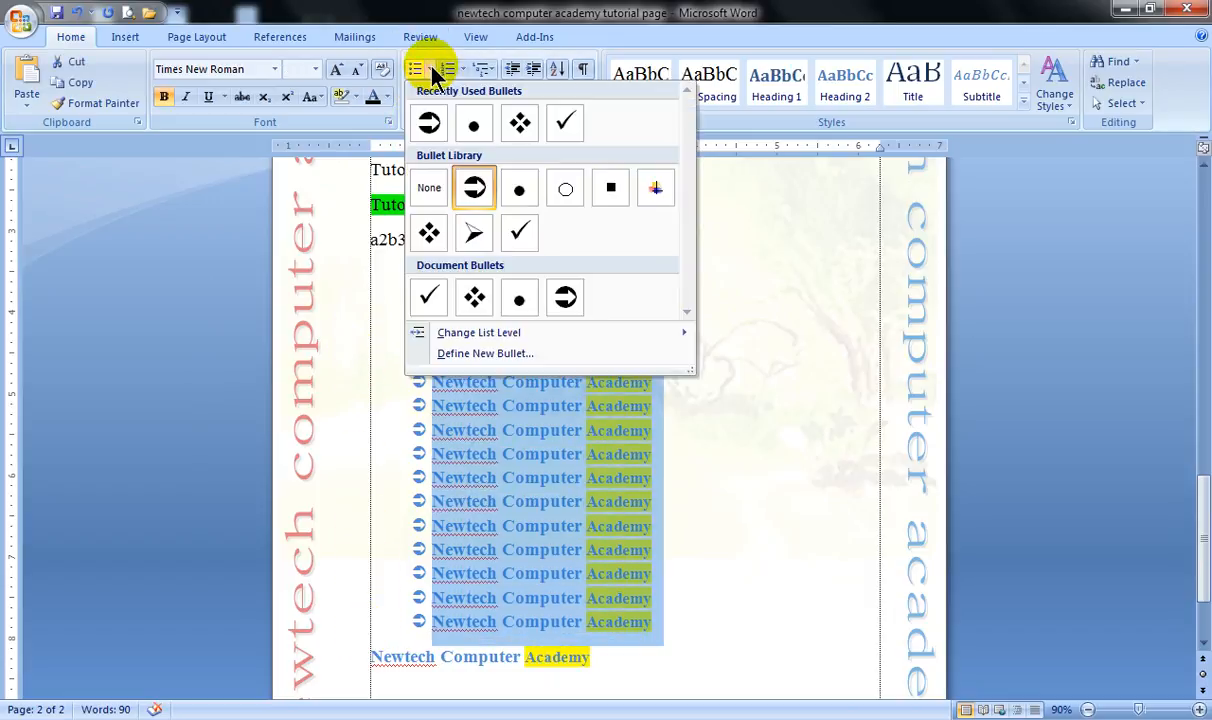
pyautogui.click(483, 356)
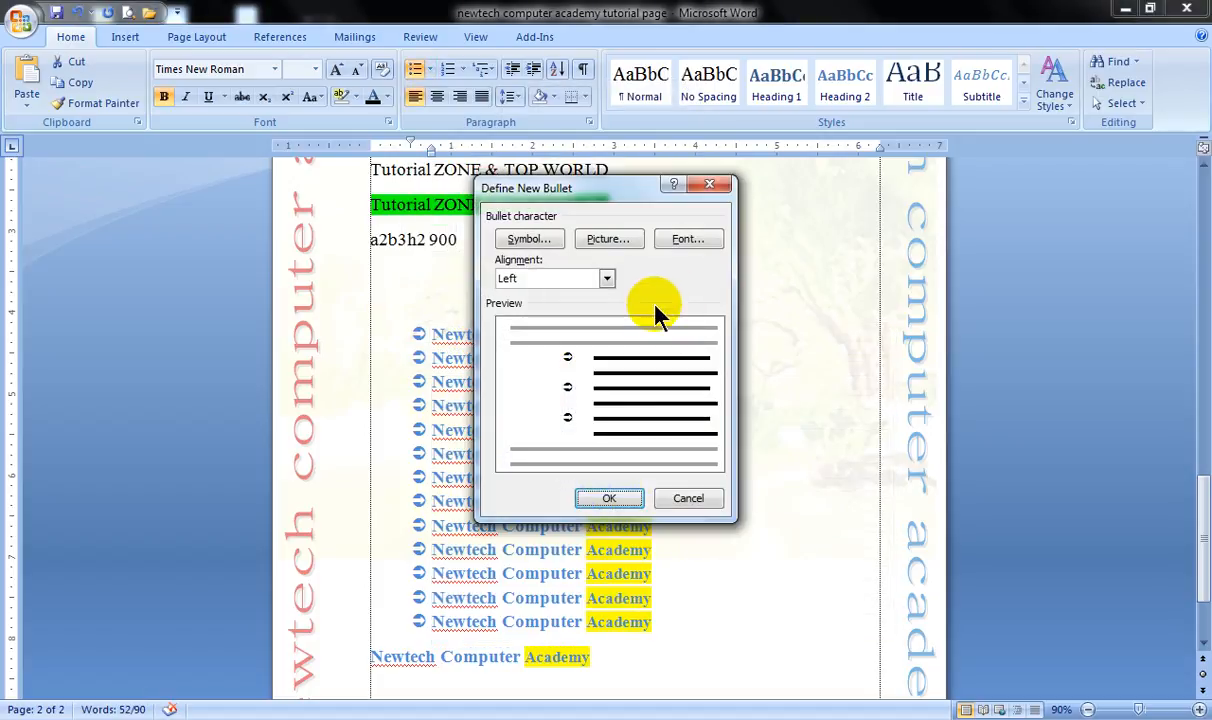
pyautogui.click(608, 240)
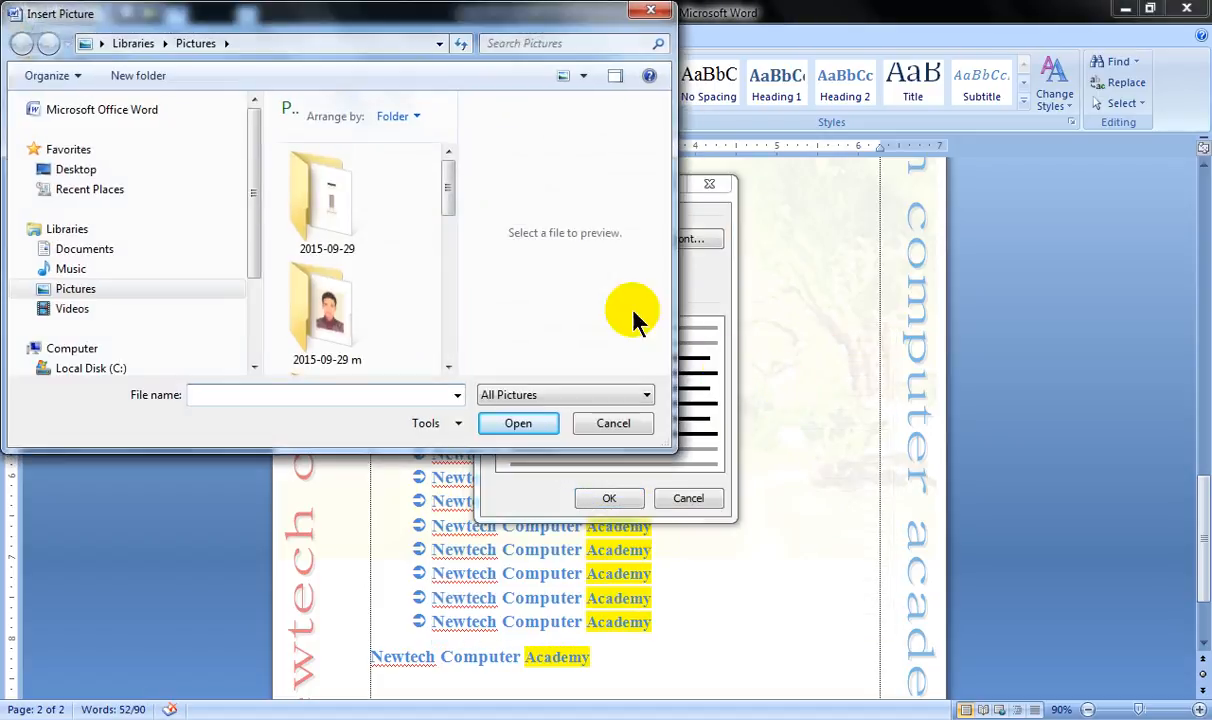
# Insert the portrait picture from the 2015-09-29 m1 folder and apply it as the bullet for the selected lines.
pyautogui.moveTo(448, 190); pyautogui.dragTo(452, 238)
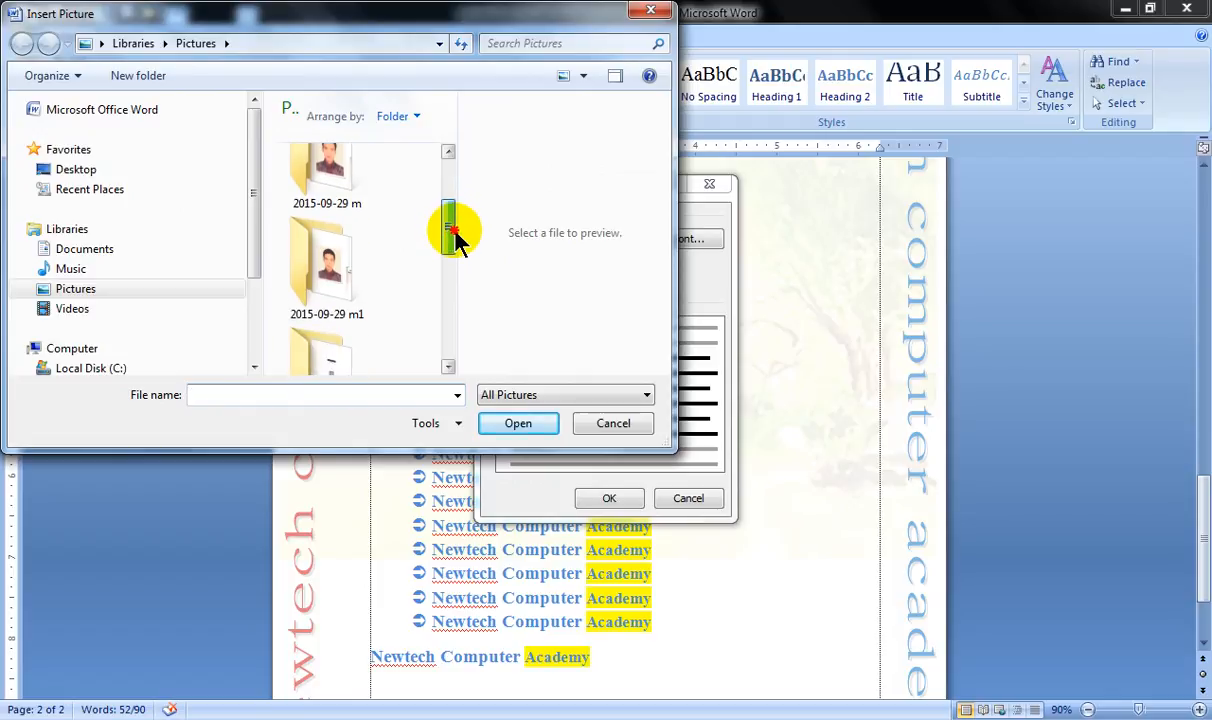
pyautogui.doubleClick(330, 250)
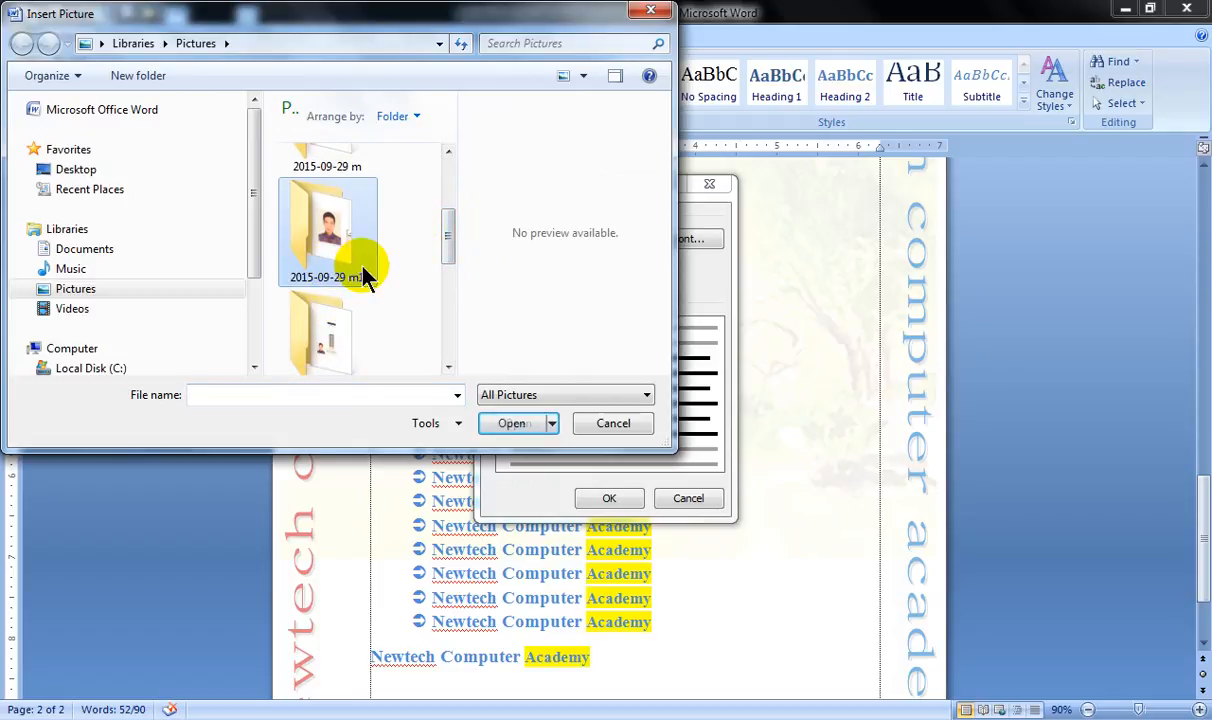
pyautogui.click(330, 197)
pyautogui.click(505, 421)
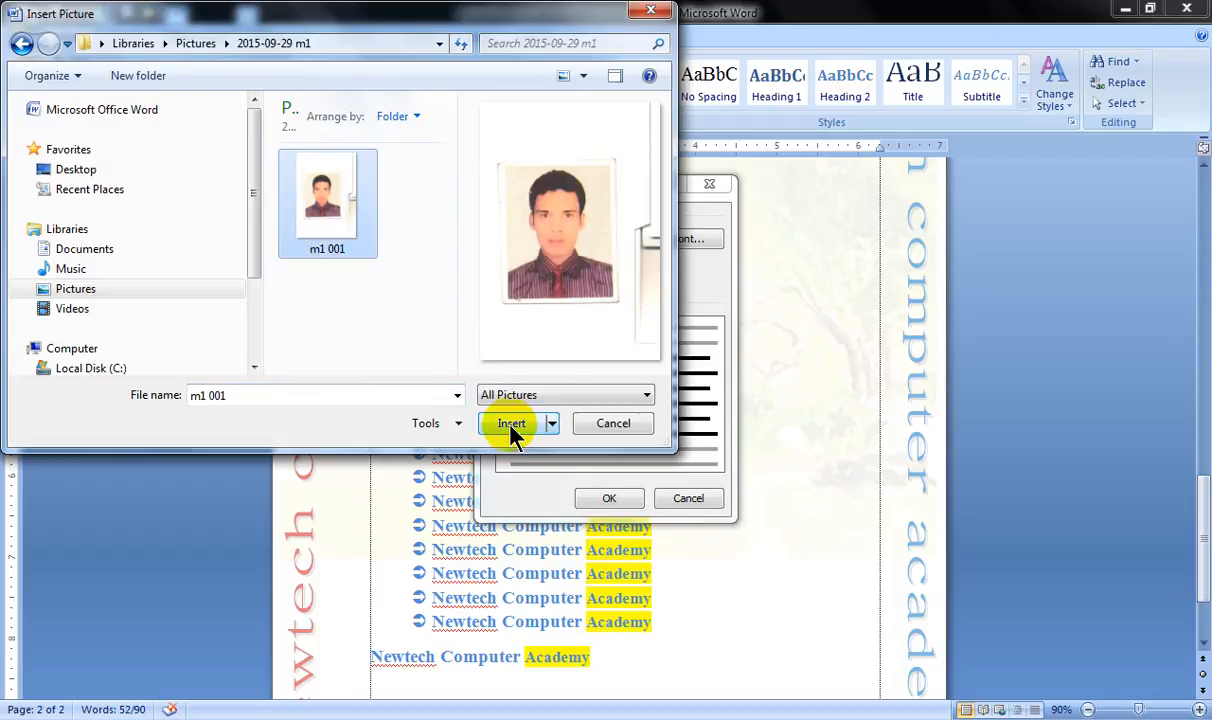
pyautogui.click(612, 500)
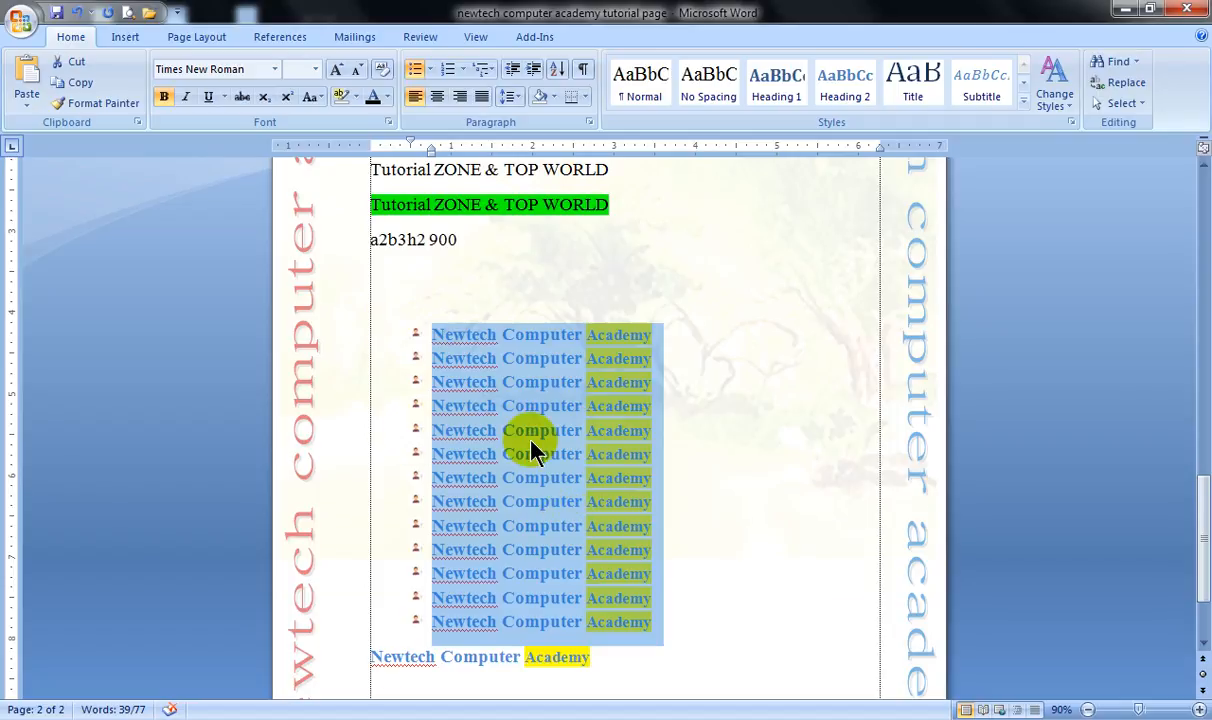
# Enlarge the text and bullets of the selected lines by several font sizes, and reduce them to one size above the original.
pyautogui.scroll(2, 531, 452)
pyautogui.scroll(-3, 521, 437)
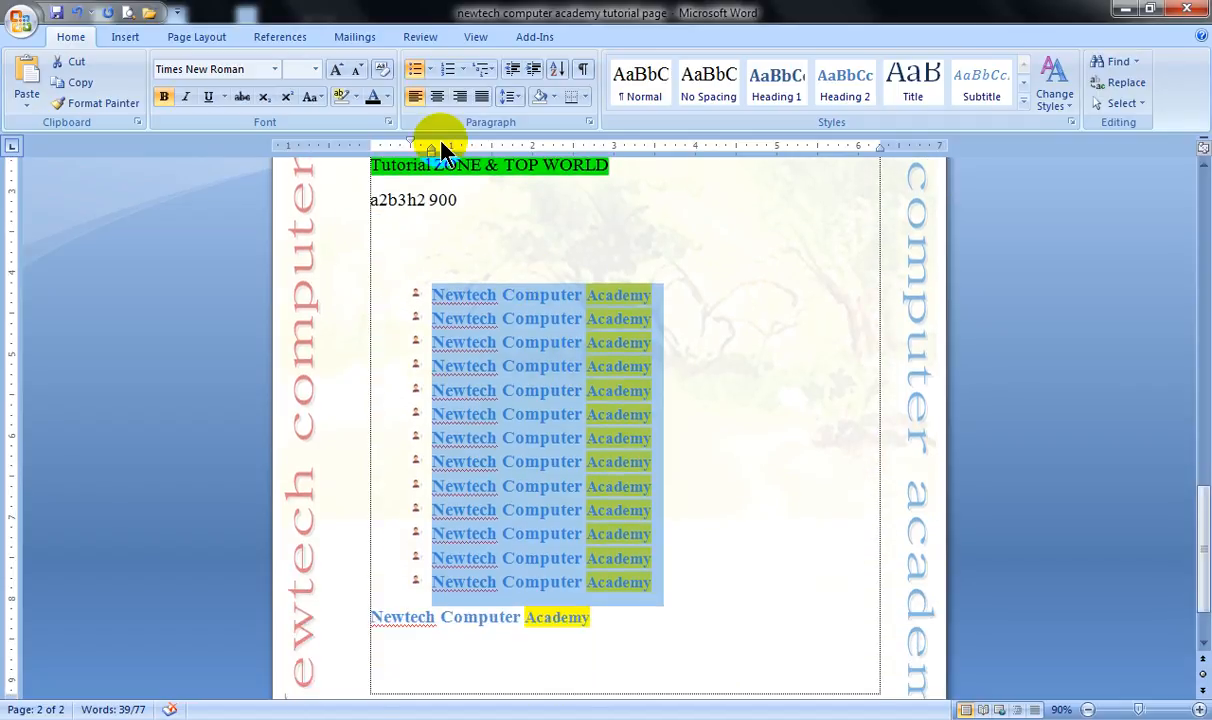
pyautogui.click(338, 72)
pyautogui.click(338, 72)
pyautogui.click(338, 72)
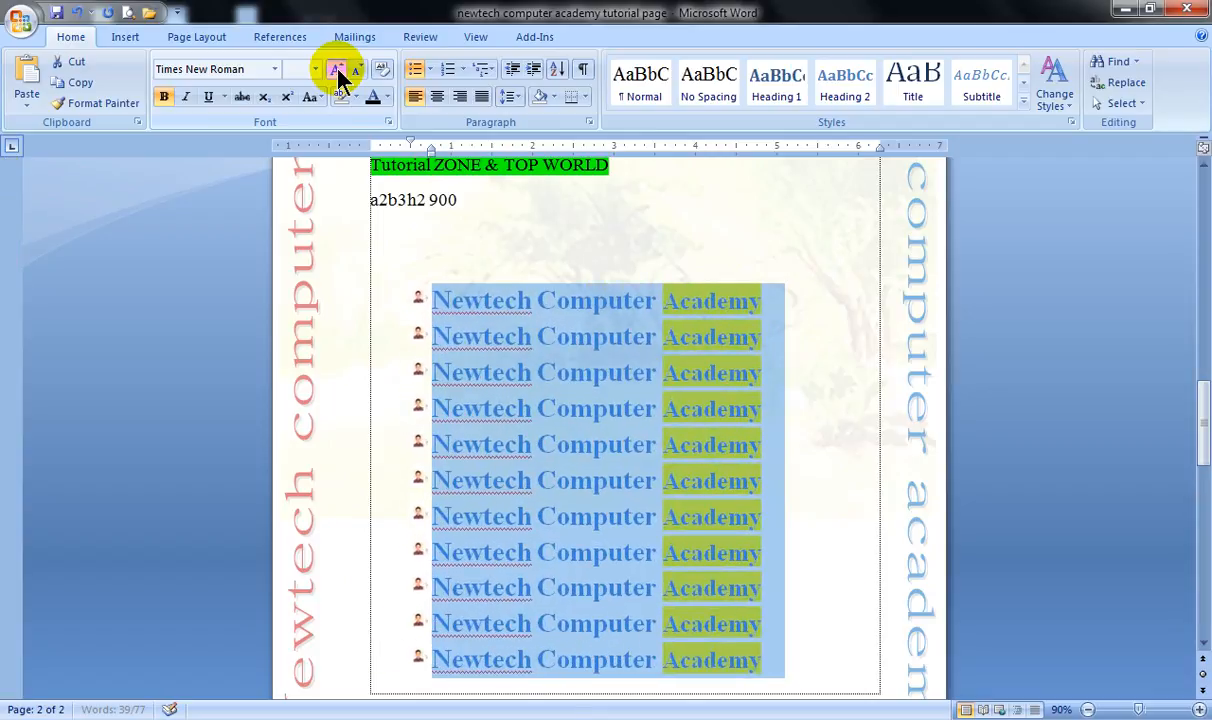
pyautogui.click(338, 72)
pyautogui.click(338, 72)
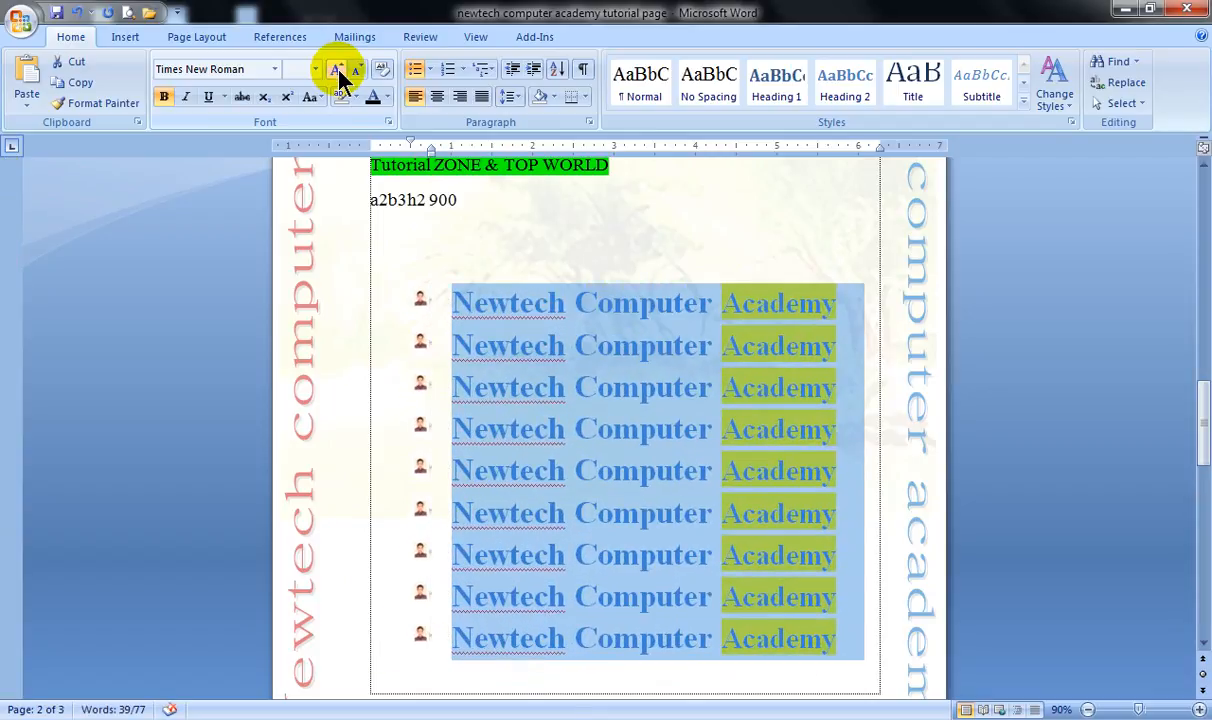
pyautogui.click(358, 70)
pyautogui.click(358, 70)
pyautogui.click(358, 70)
pyautogui.click(358, 70)
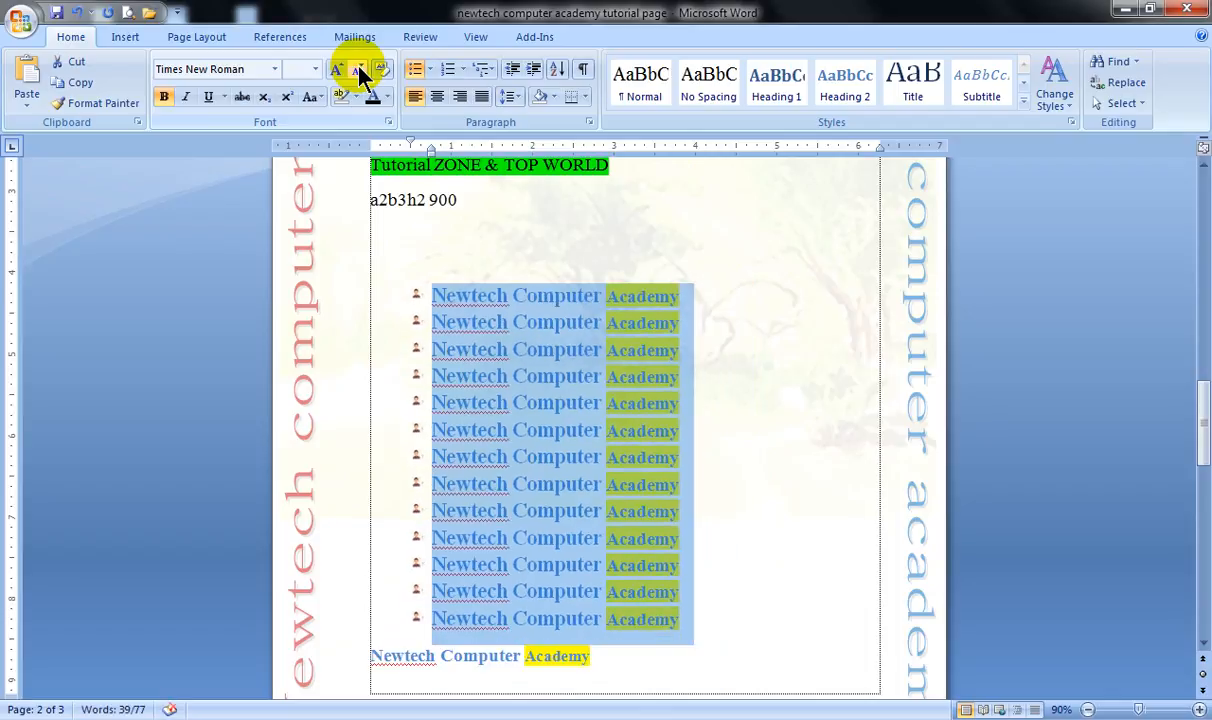
# Start defining another picture bullet for the selected lines and browse the 2015-09-29_0002 and 2015-09-29_0001 picture folders.
pyautogui.click(430, 70)
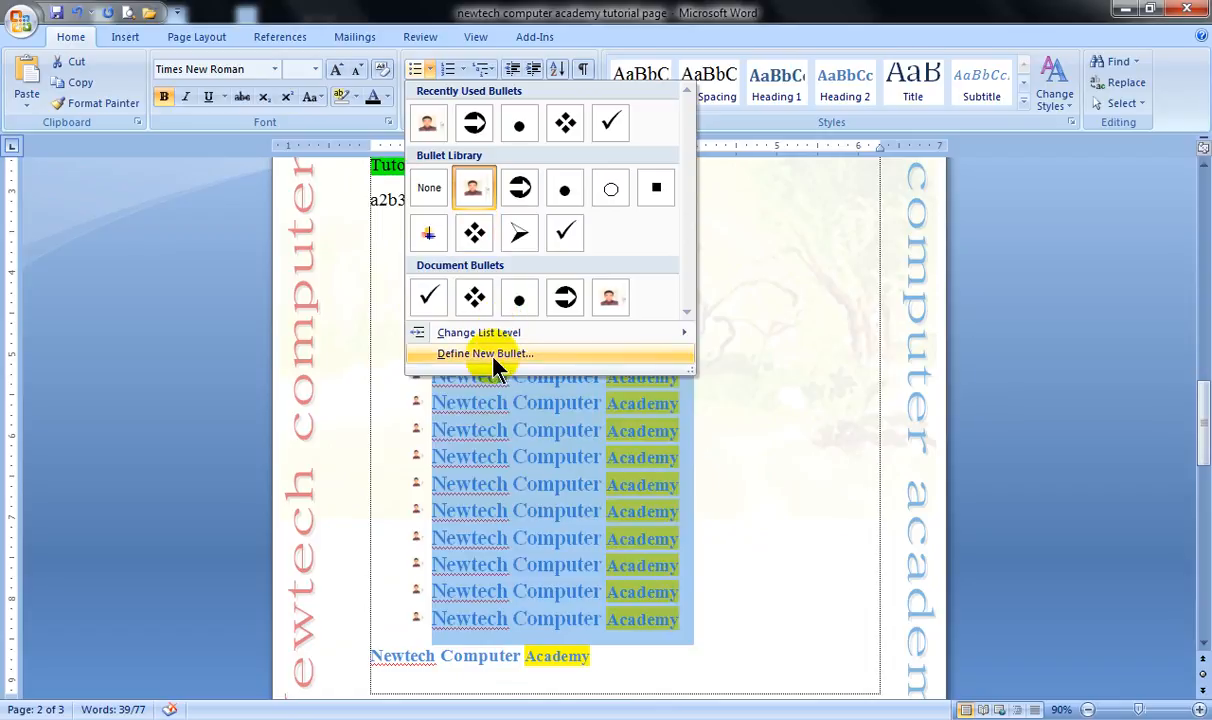
pyautogui.click(714, 390)
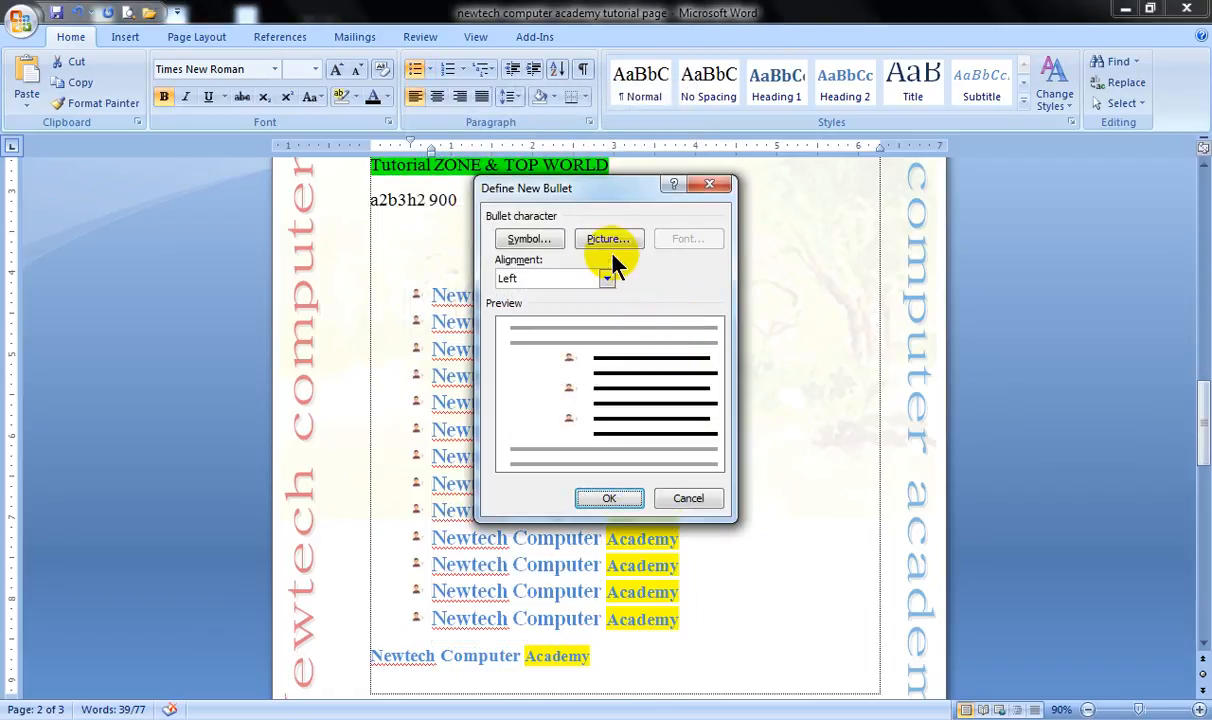
pyautogui.click(600, 240)
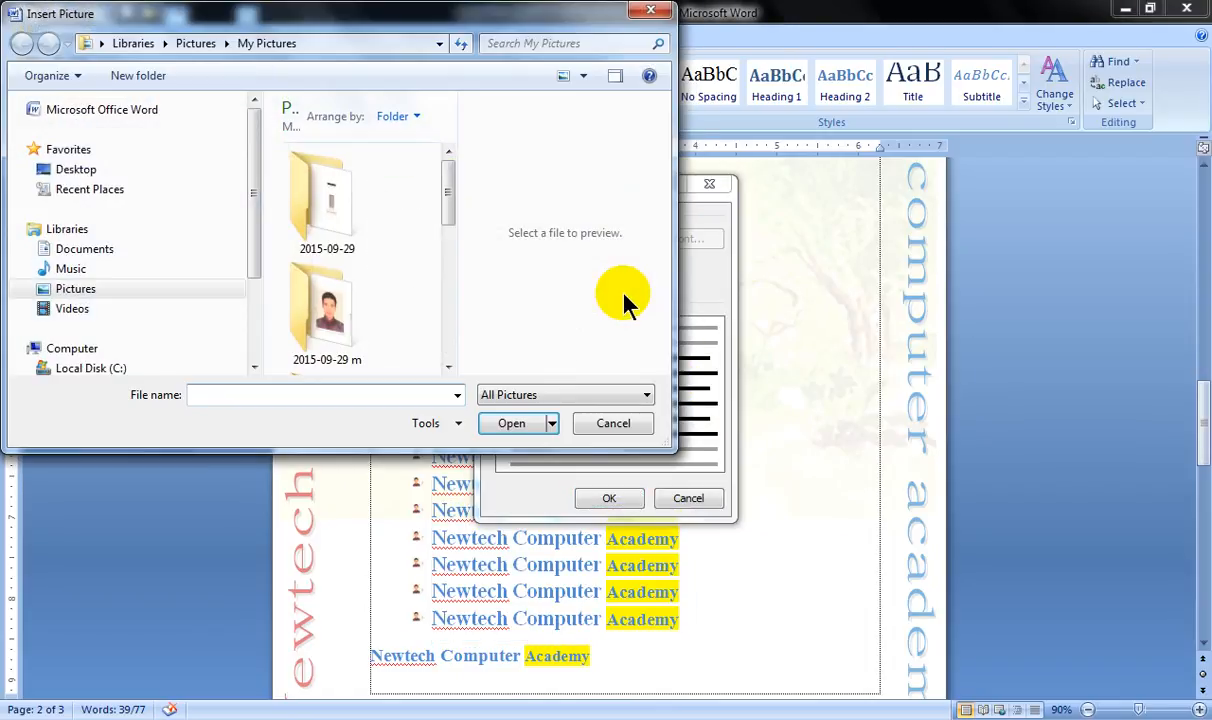
pyautogui.moveTo(446, 200); pyautogui.dragTo(445, 280)
pyautogui.doubleClick(335, 325)
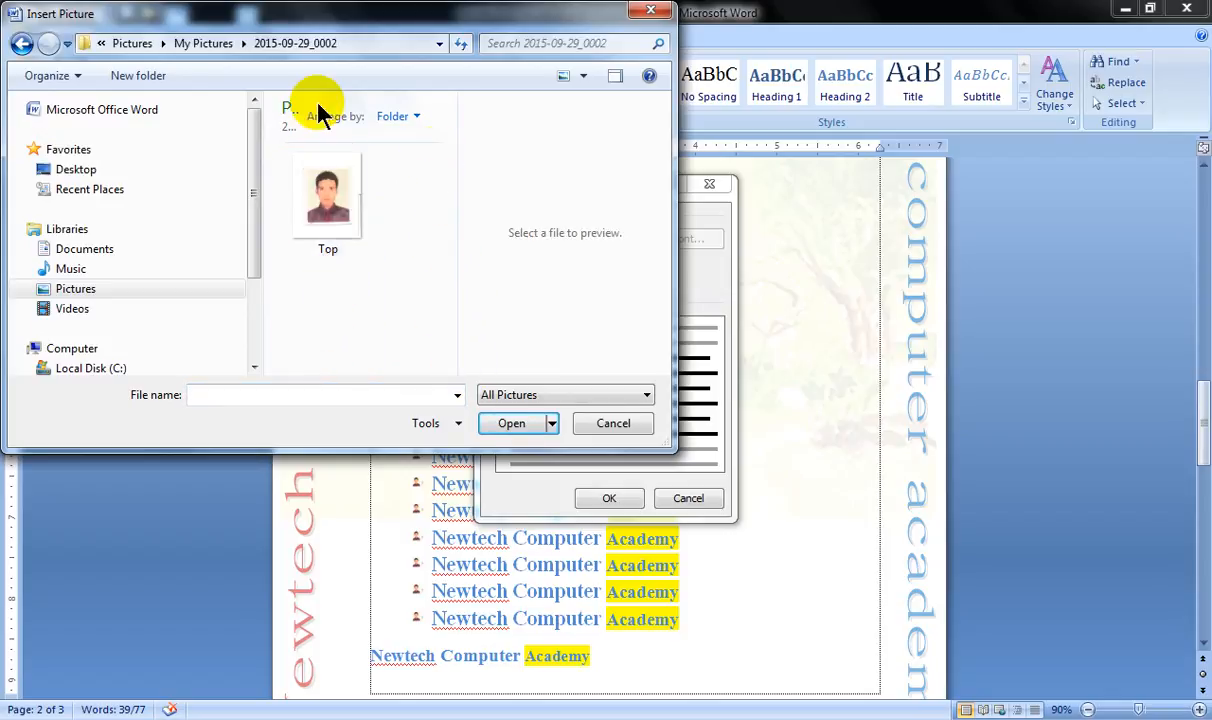
pyautogui.click(21, 44)
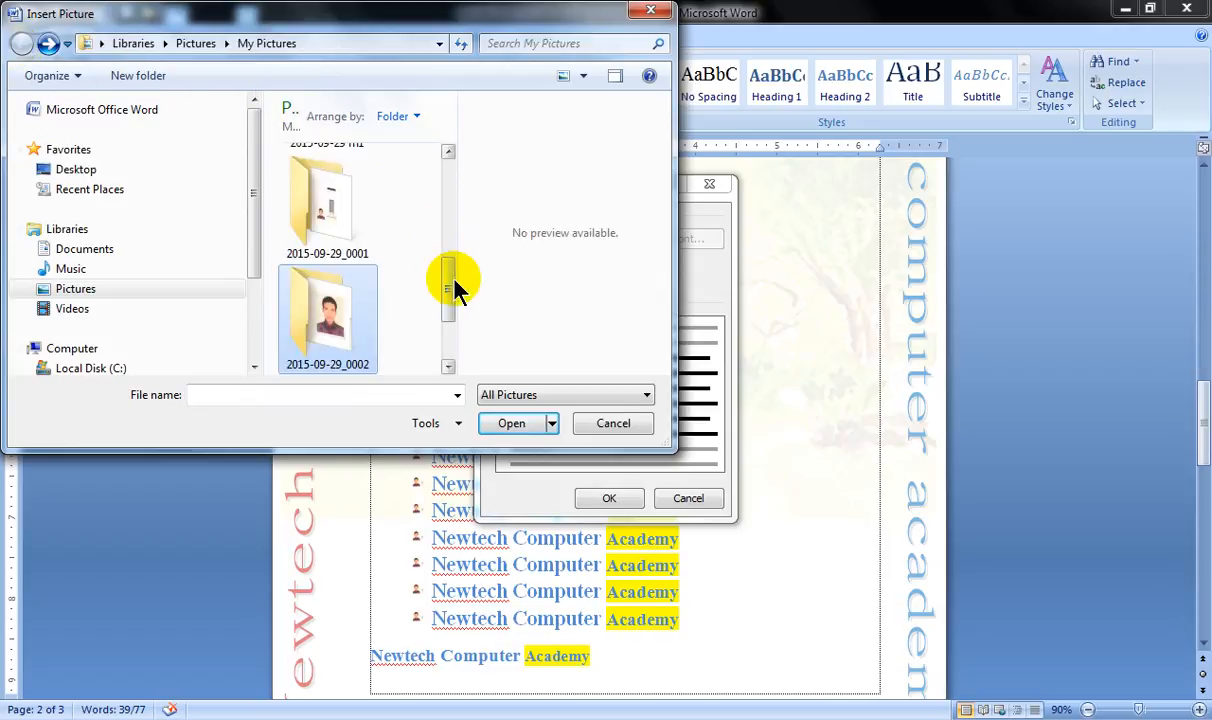
pyautogui.doubleClick(314, 203)
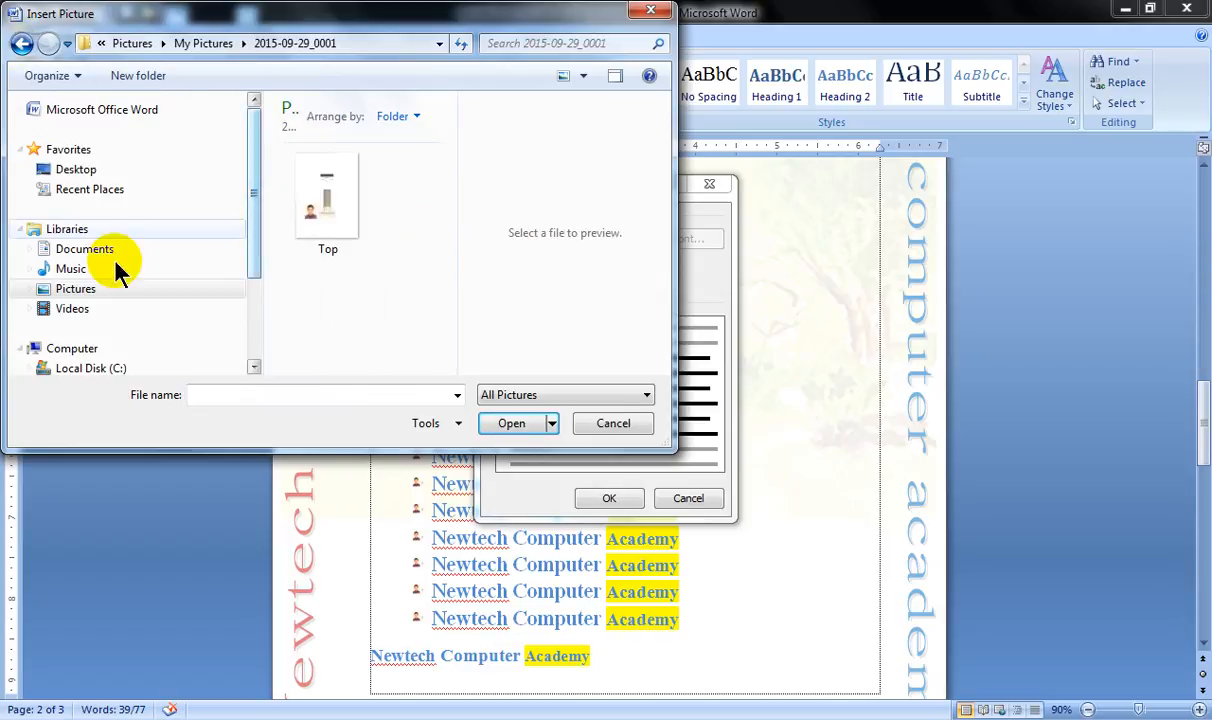
# Preview the portrait photos in the Documents library and apply a man's portrait as the picture bullet for the selected lines.
pyautogui.click(88, 250)
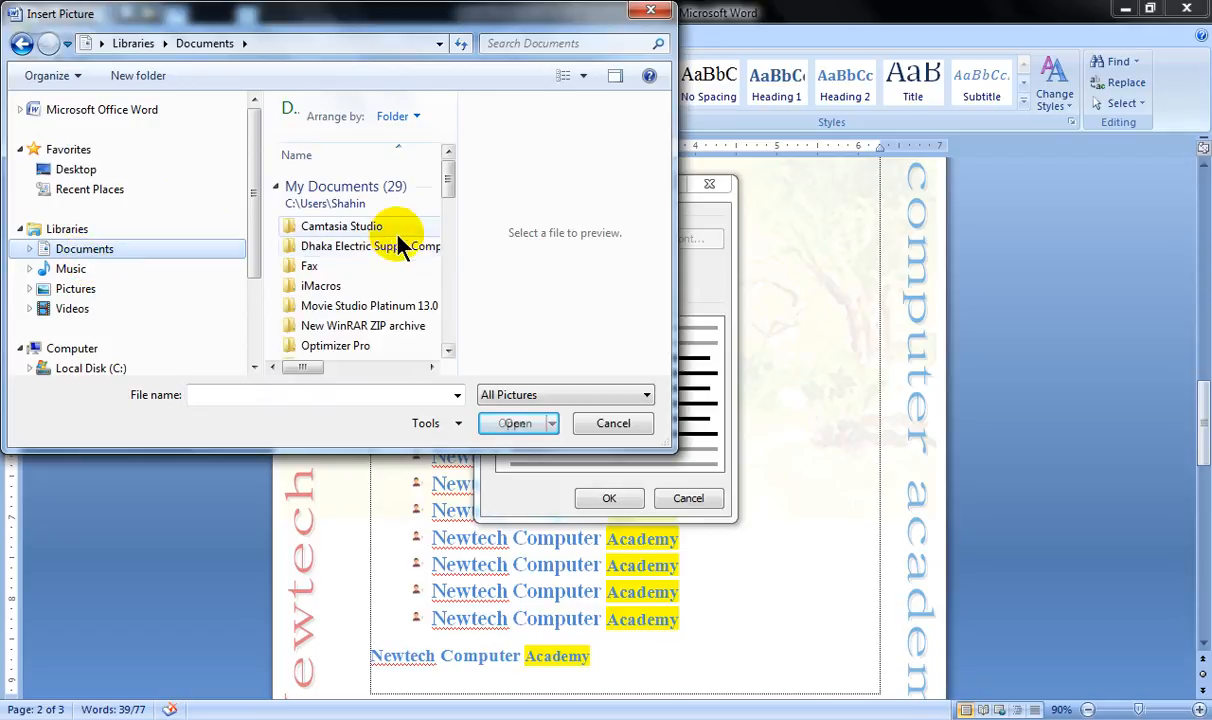
pyautogui.moveTo(447, 185); pyautogui.dragTo(365, 258)
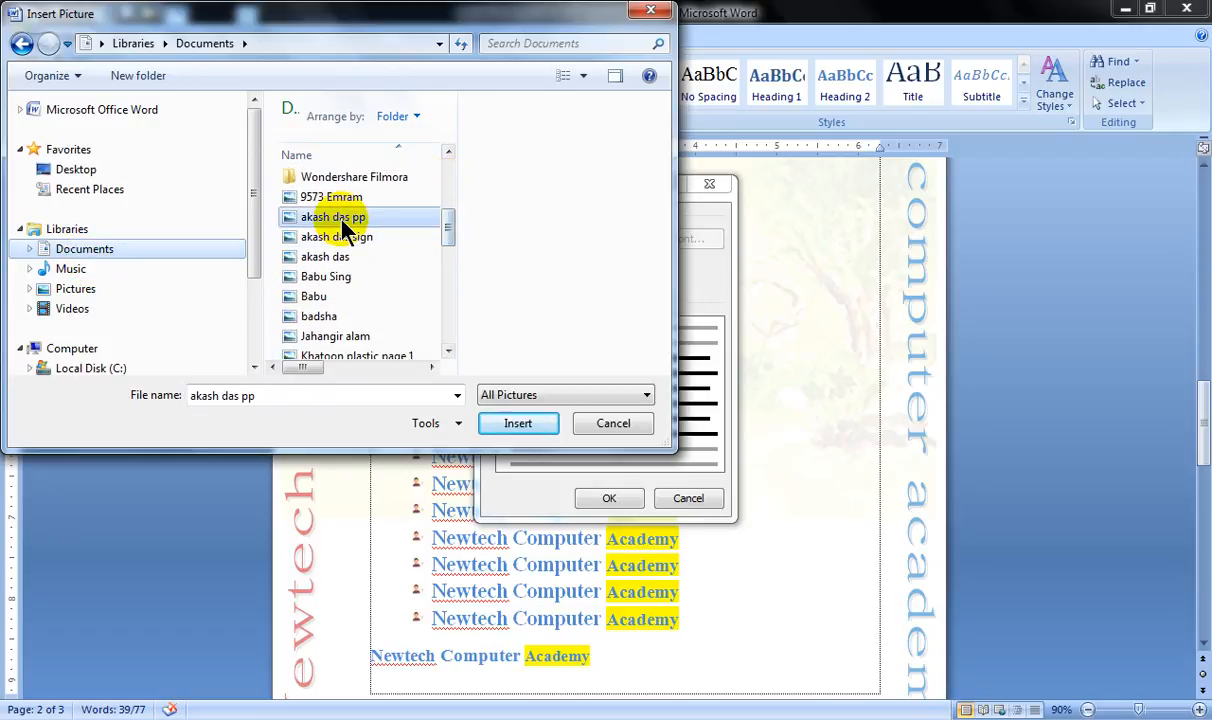
pyautogui.click(340, 217)
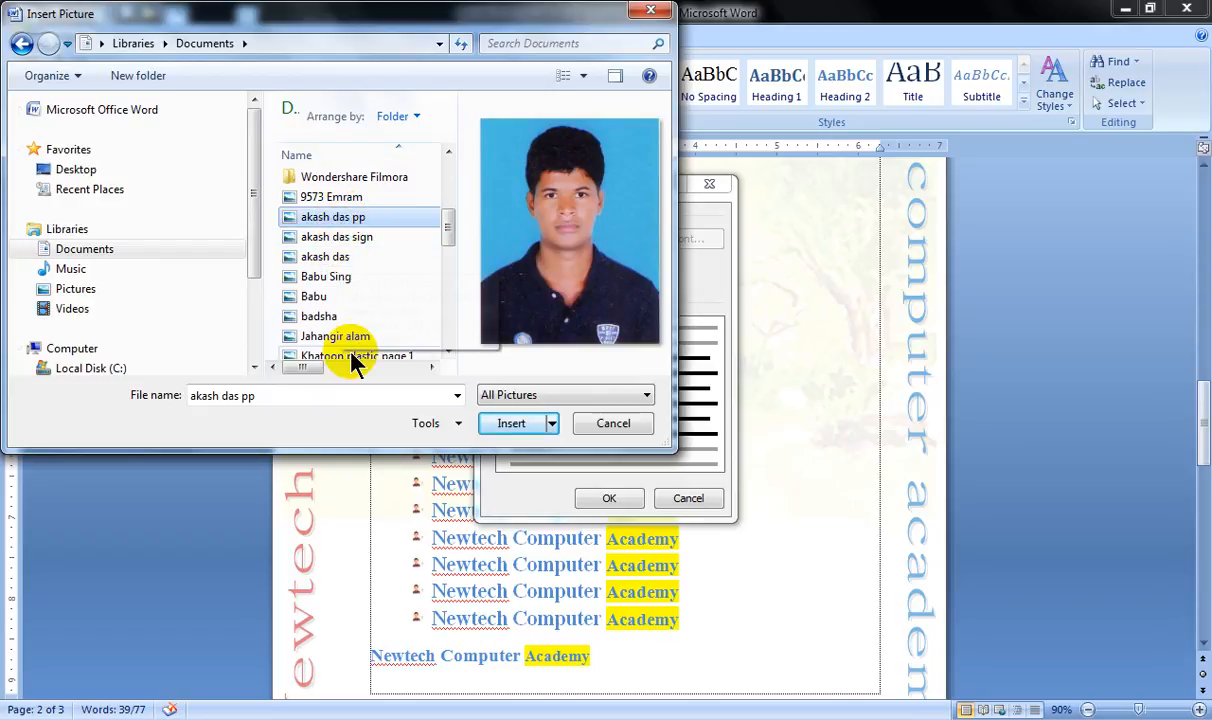
pyautogui.click(310, 297)
pyautogui.click(322, 317)
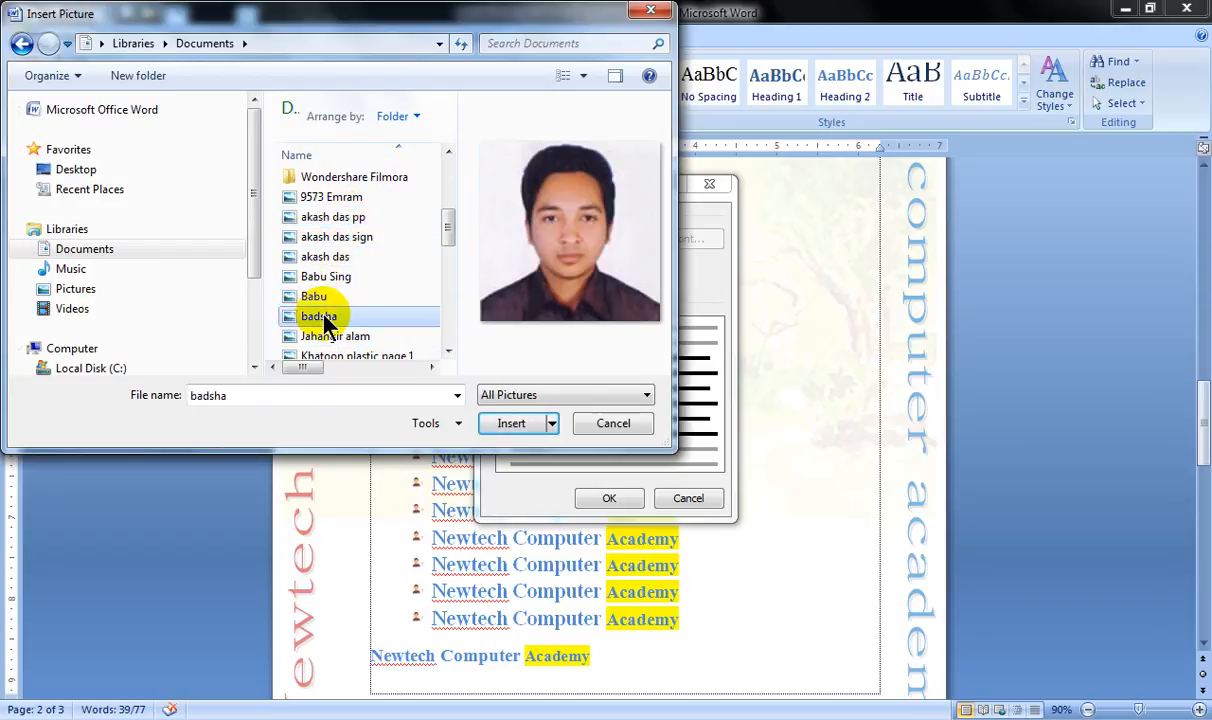
pyautogui.click(311, 277)
pyautogui.click(310, 296)
pyautogui.click(519, 424)
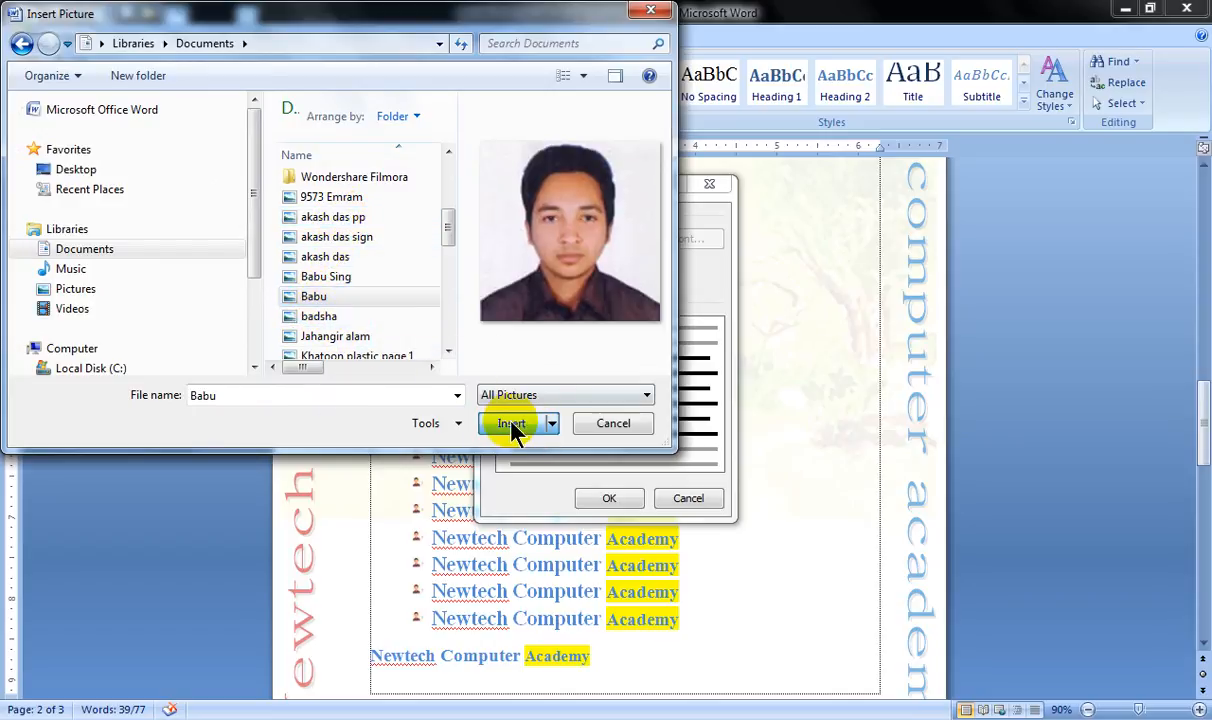
pyautogui.click(609, 498)
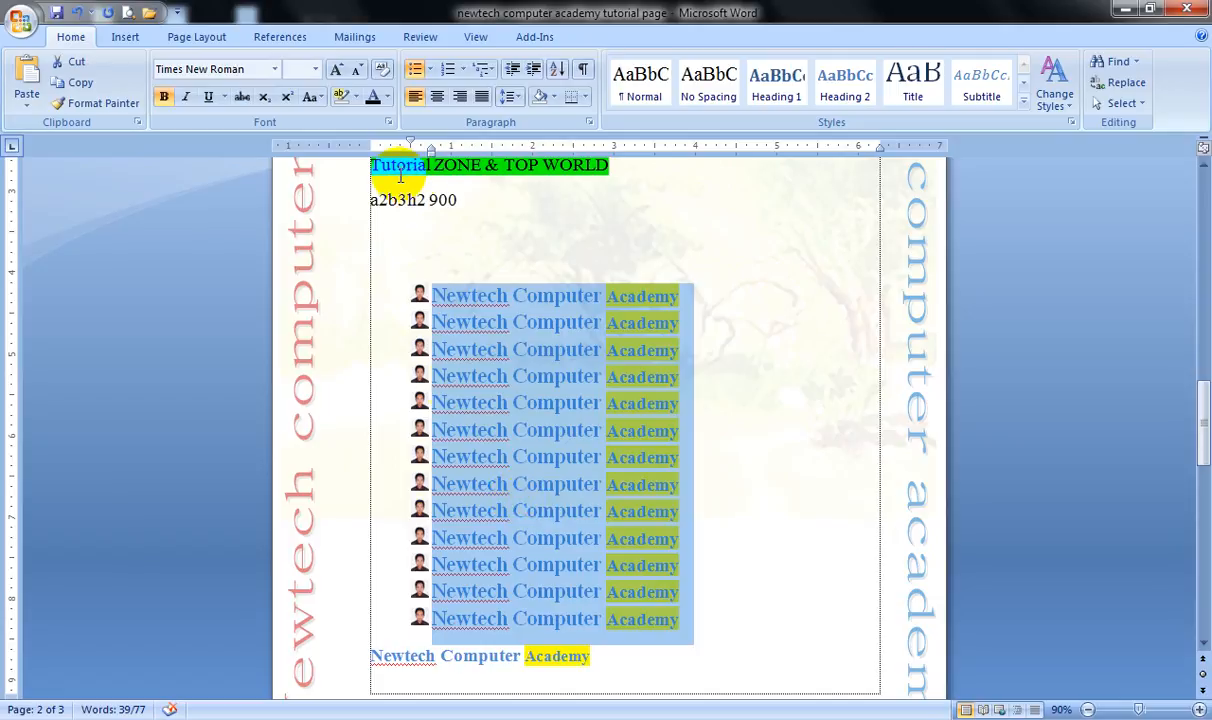
# Remove the picture bullets from the thirteen selected lines and number them in the 1., 2., 3. format.
pyautogui.click(417, 70)
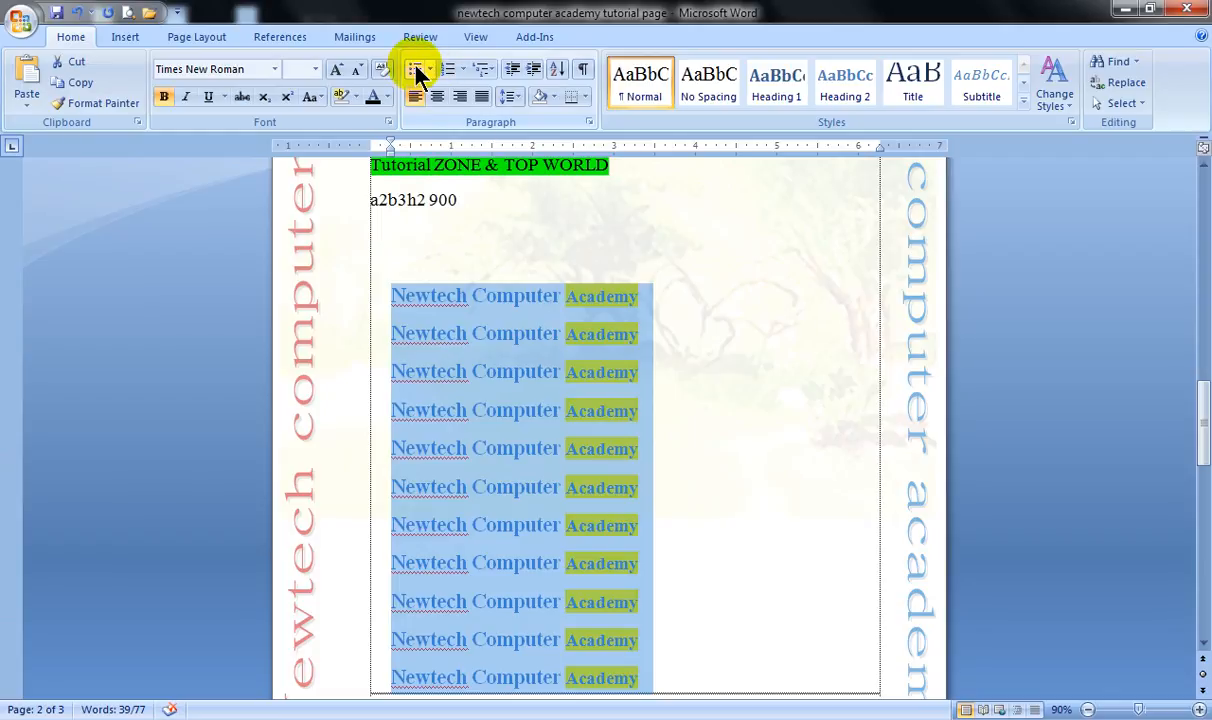
pyautogui.scroll(-1, 435, 168)
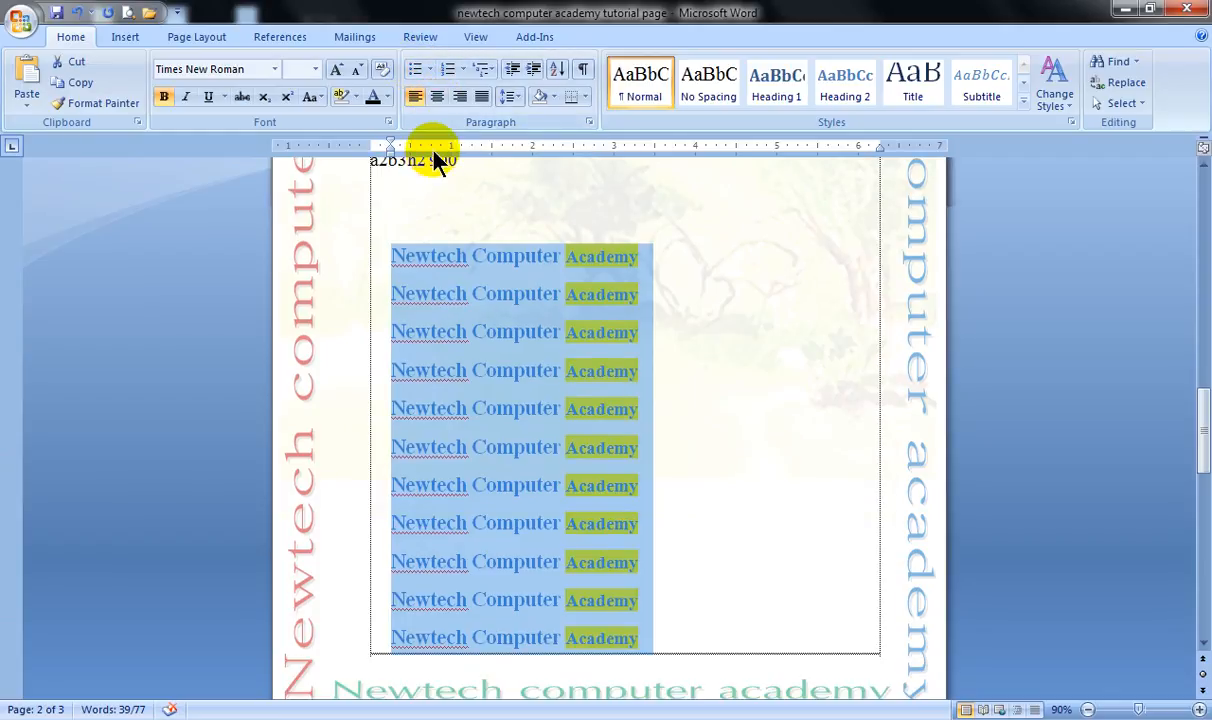
pyautogui.click(449, 72)
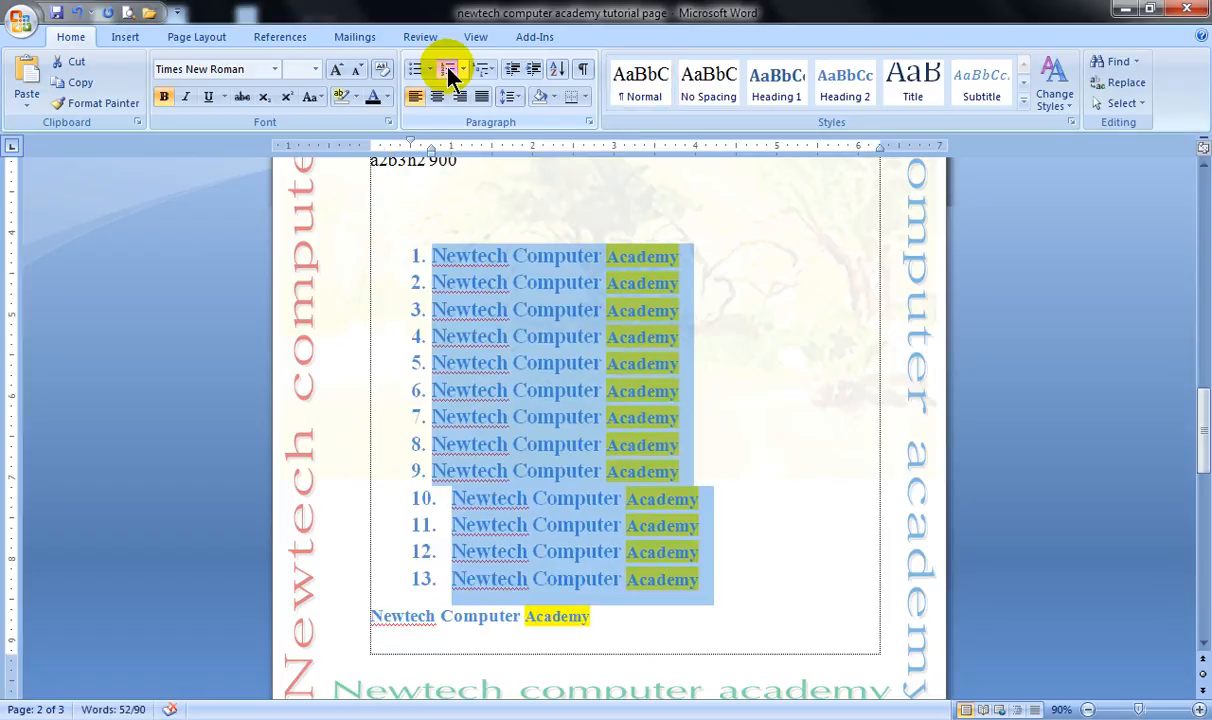
pyautogui.click(449, 72)
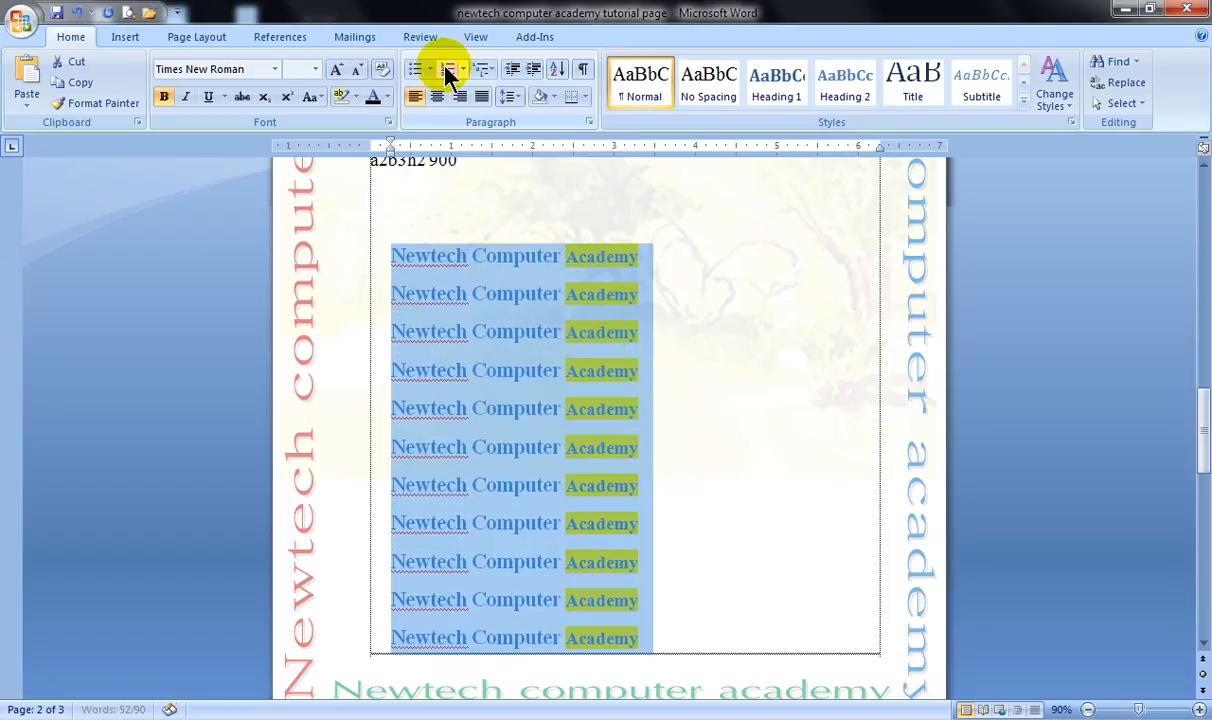
pyautogui.click(449, 72)
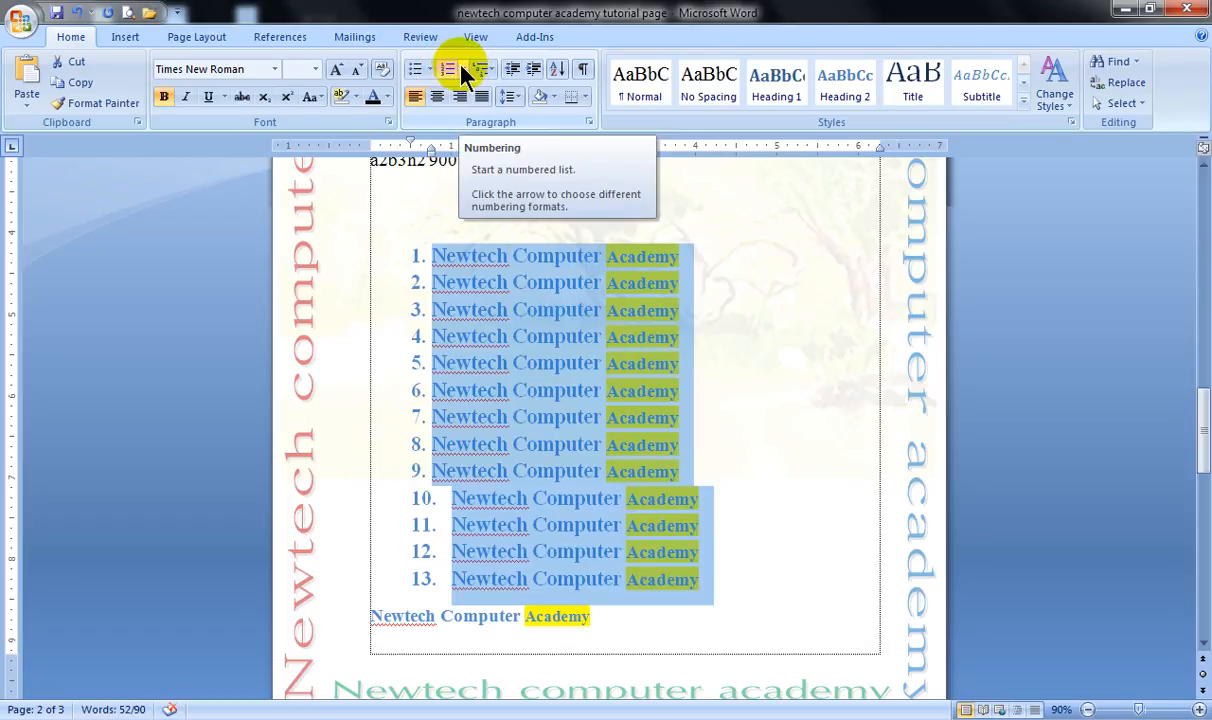
# Switch the selected lines to lowercase a., b., c. numbering, and return them to the 1., 2., 3. format.
pyautogui.click(460, 68)
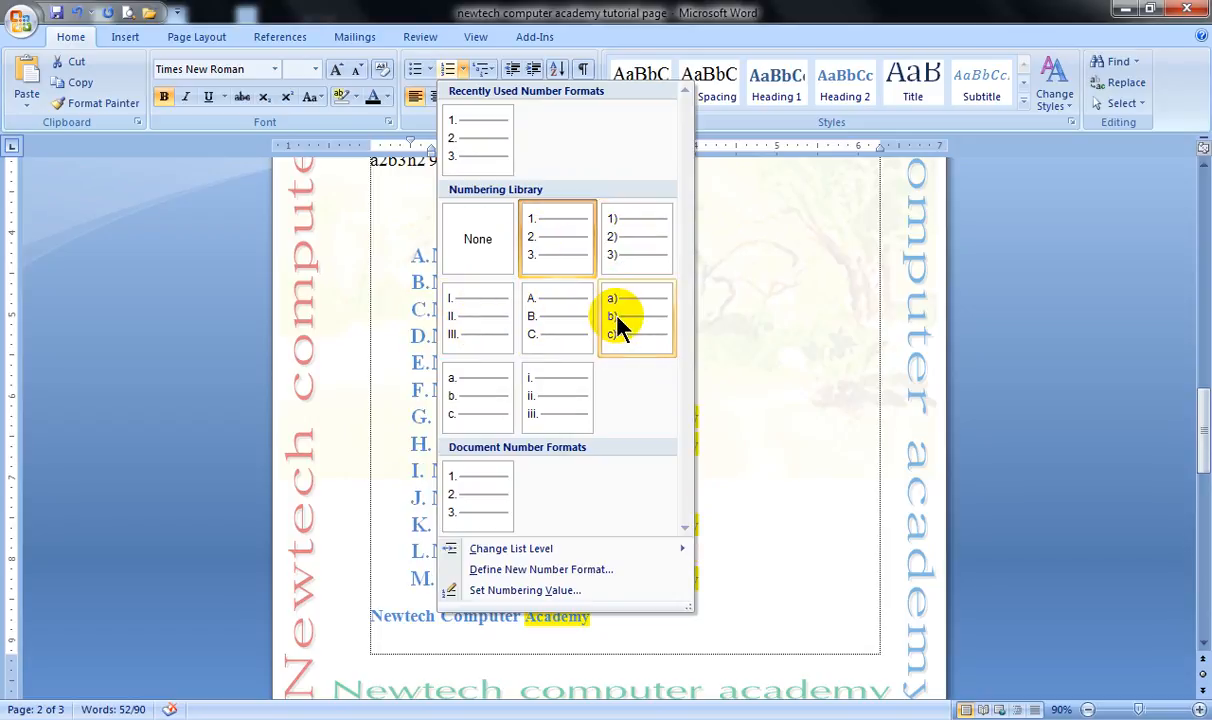
pyautogui.click(477, 398)
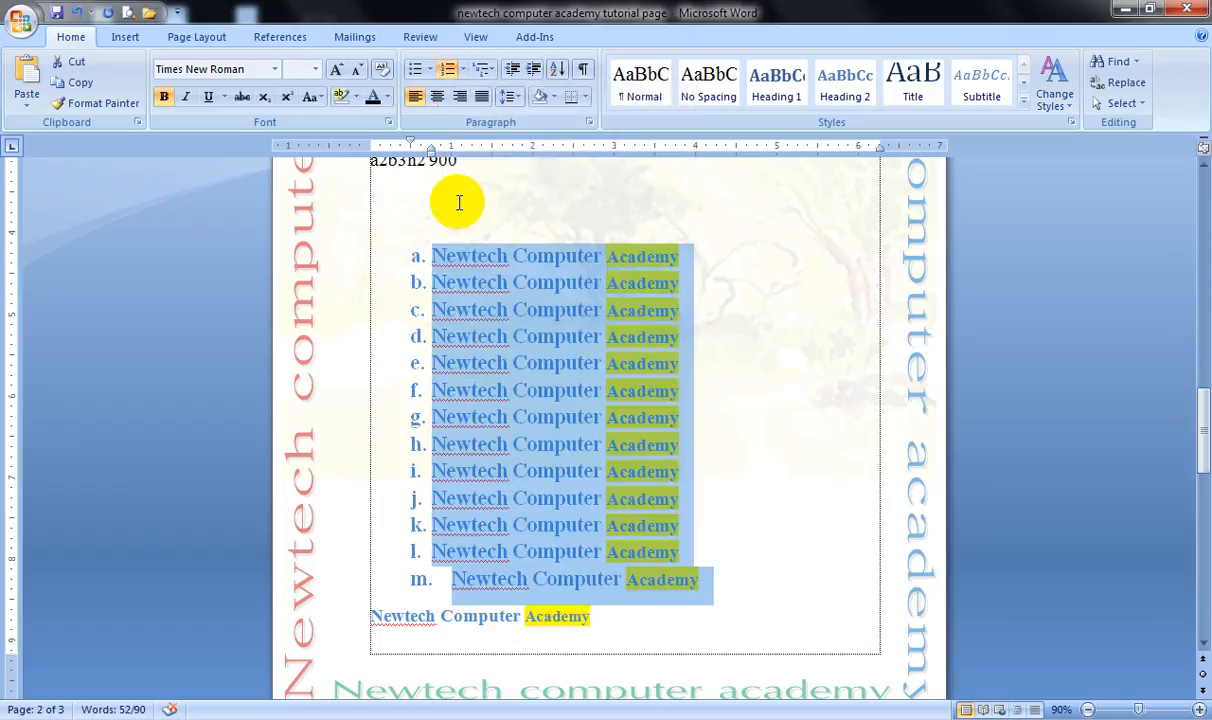
pyautogui.click(463, 70)
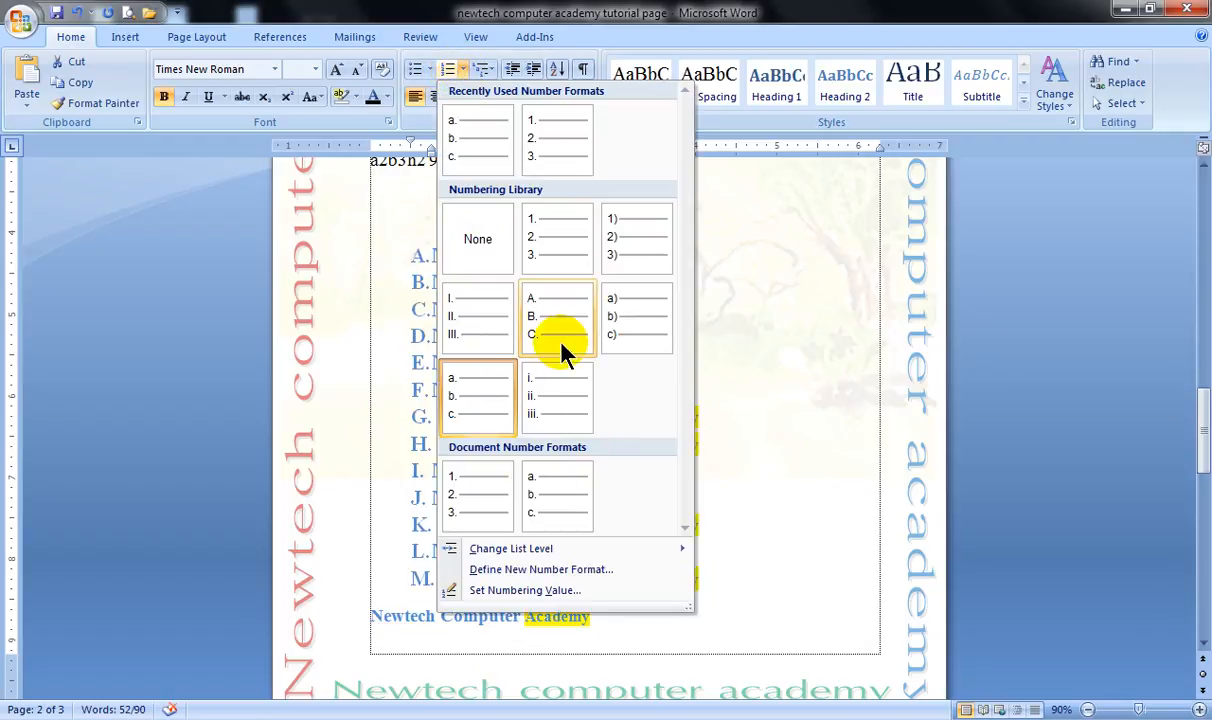
pyautogui.click(470, 500)
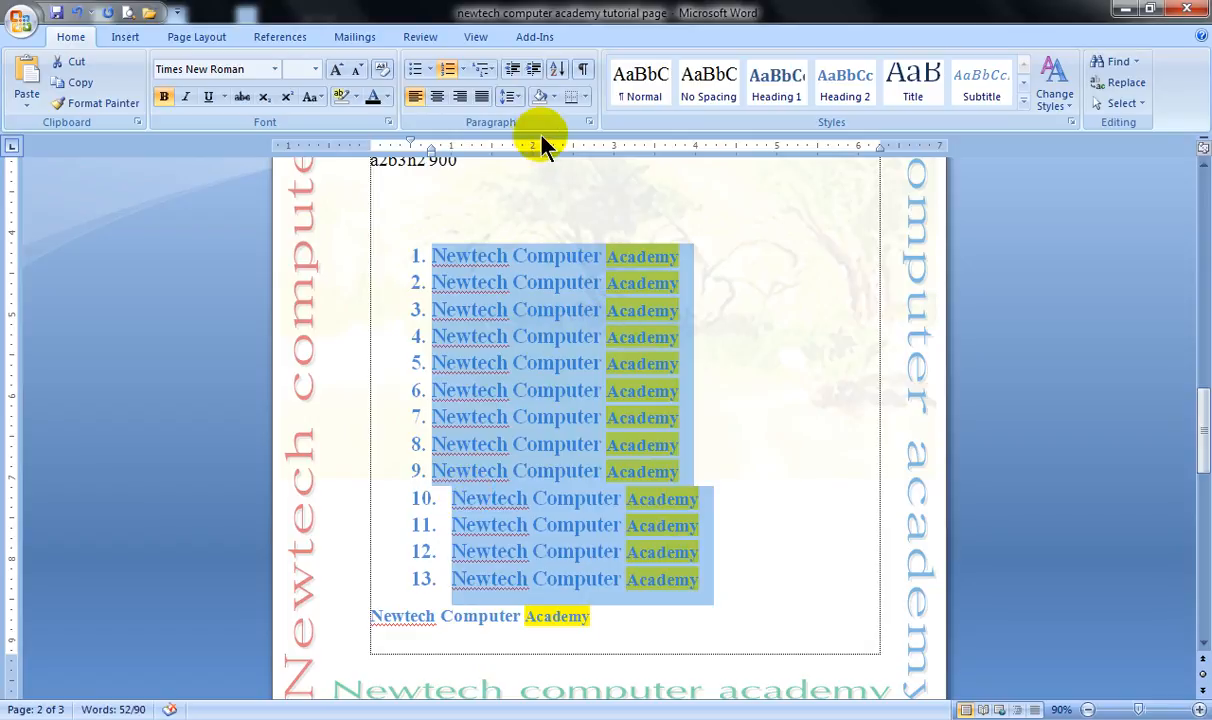
# Remove the numbering from the selected lines and renumber them with a new 1, 2, 3 number format using the Angsana New font.
pyautogui.click(448, 72)
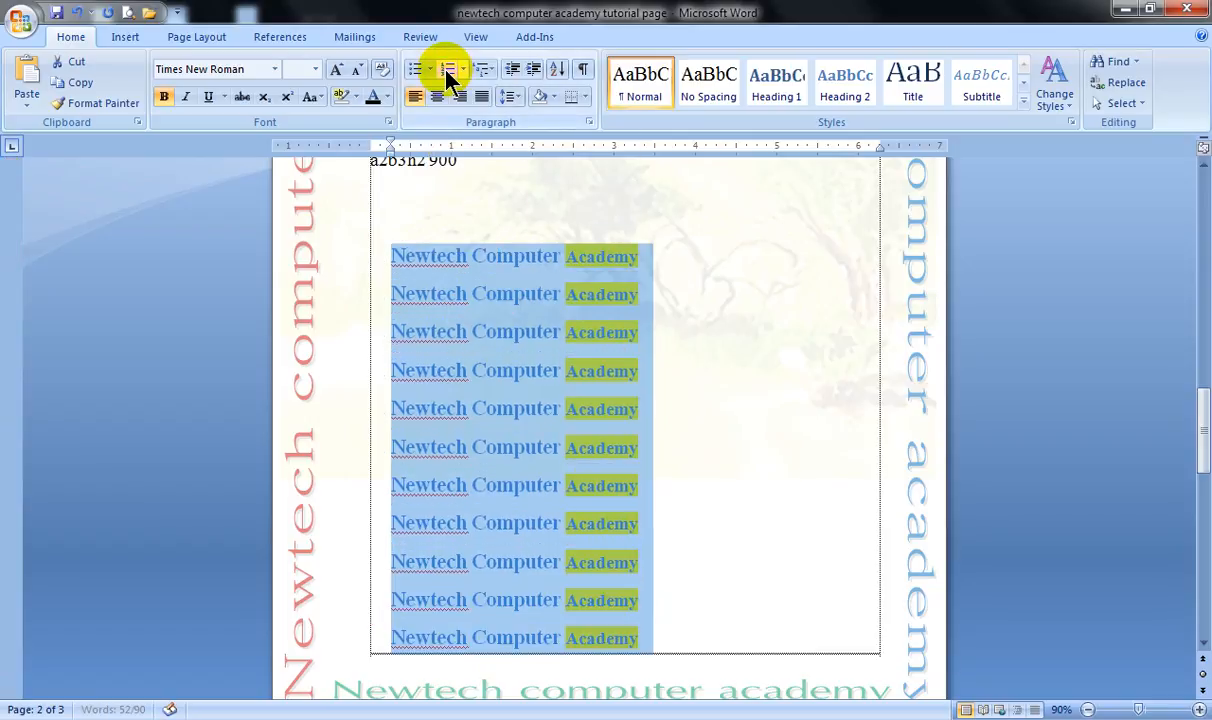
pyautogui.click(462, 70)
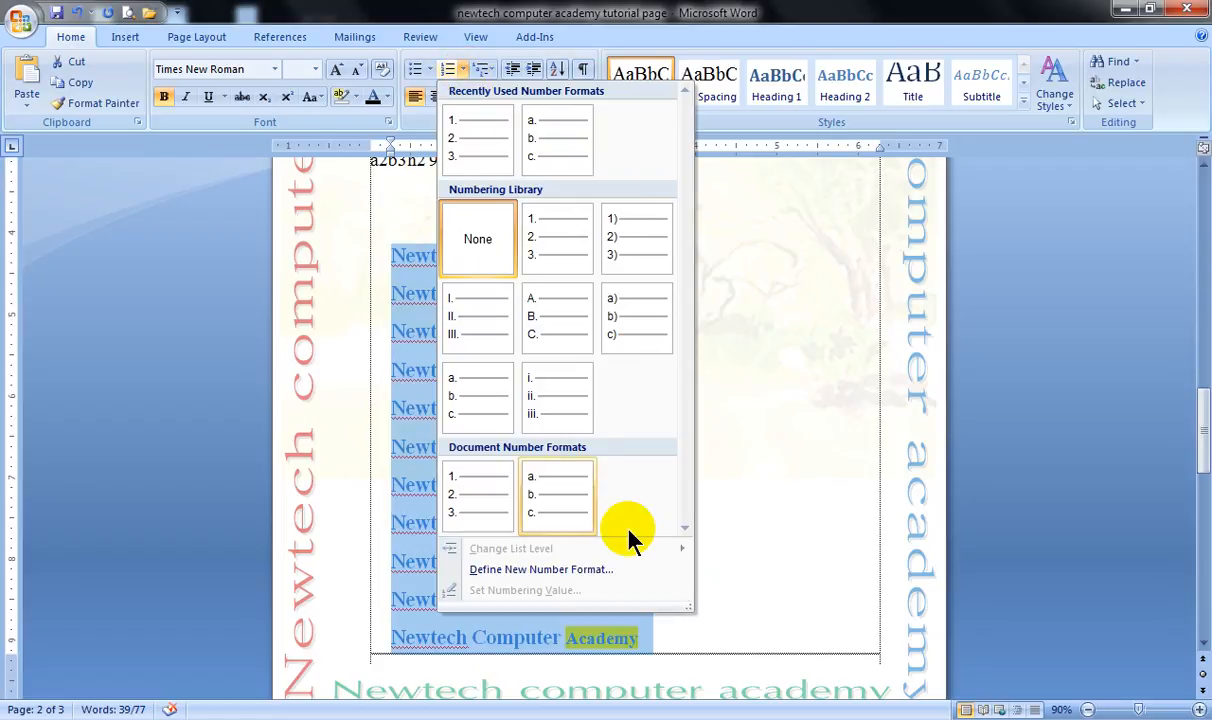
pyautogui.click(532, 568)
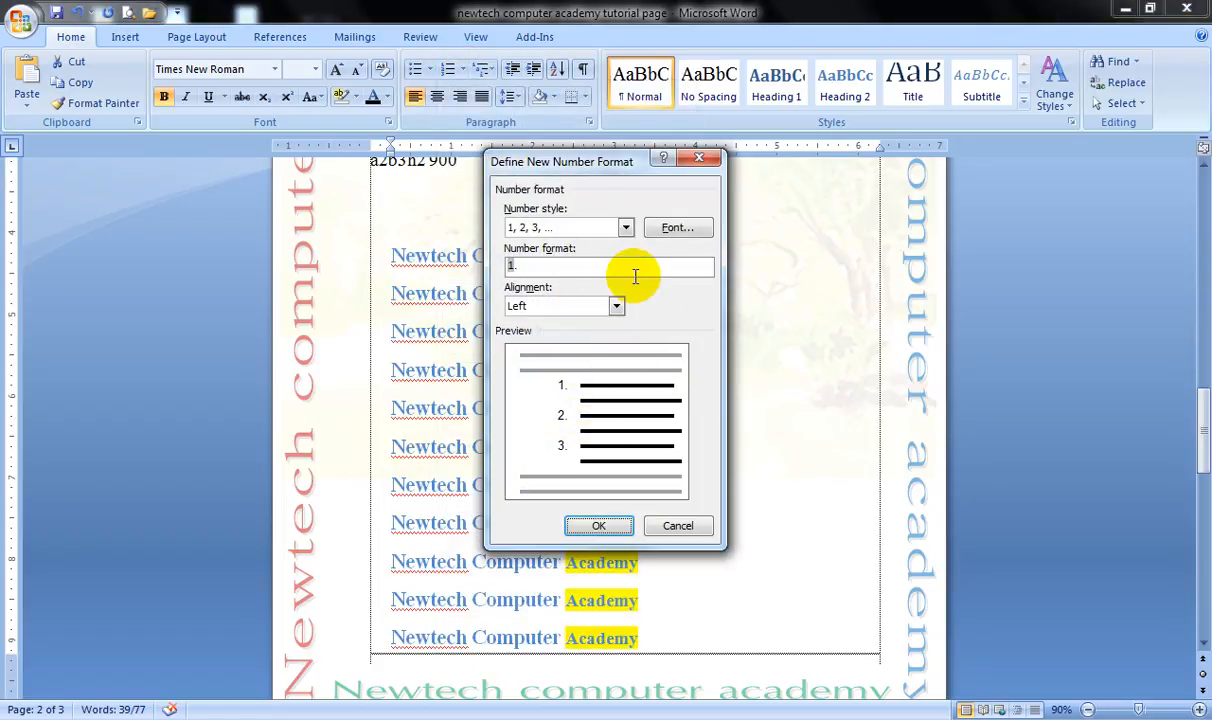
pyautogui.click(676, 229)
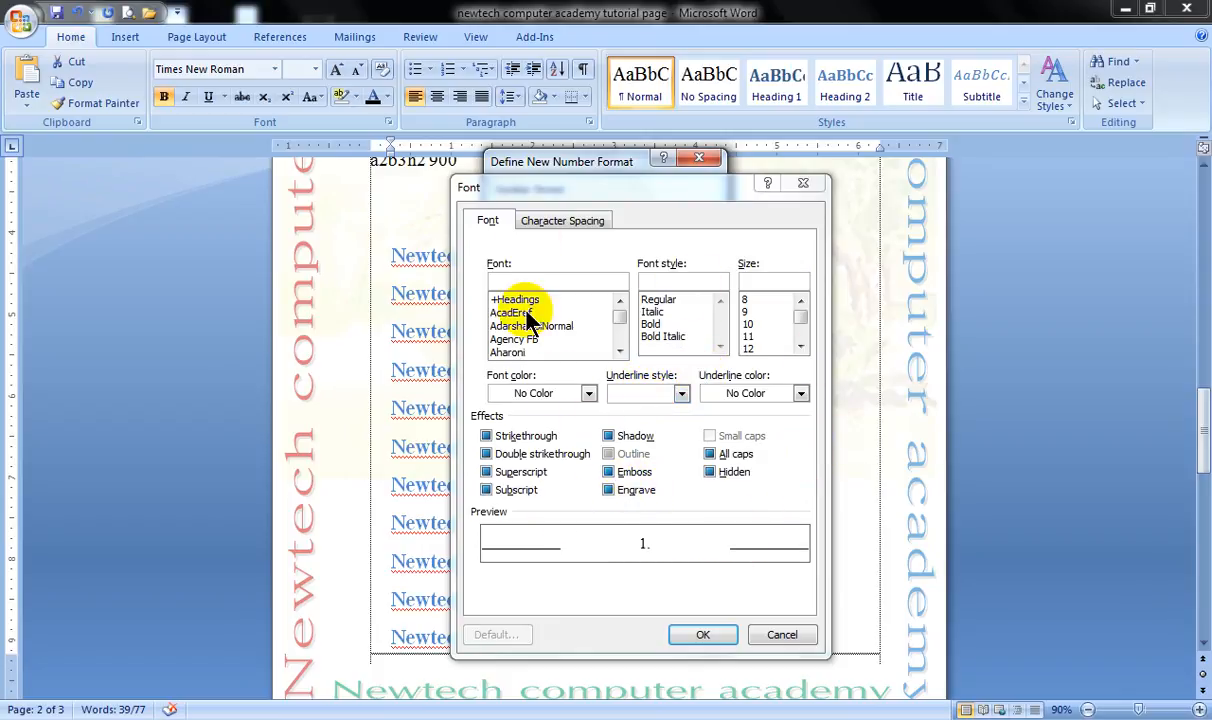
pyautogui.click(619, 350)
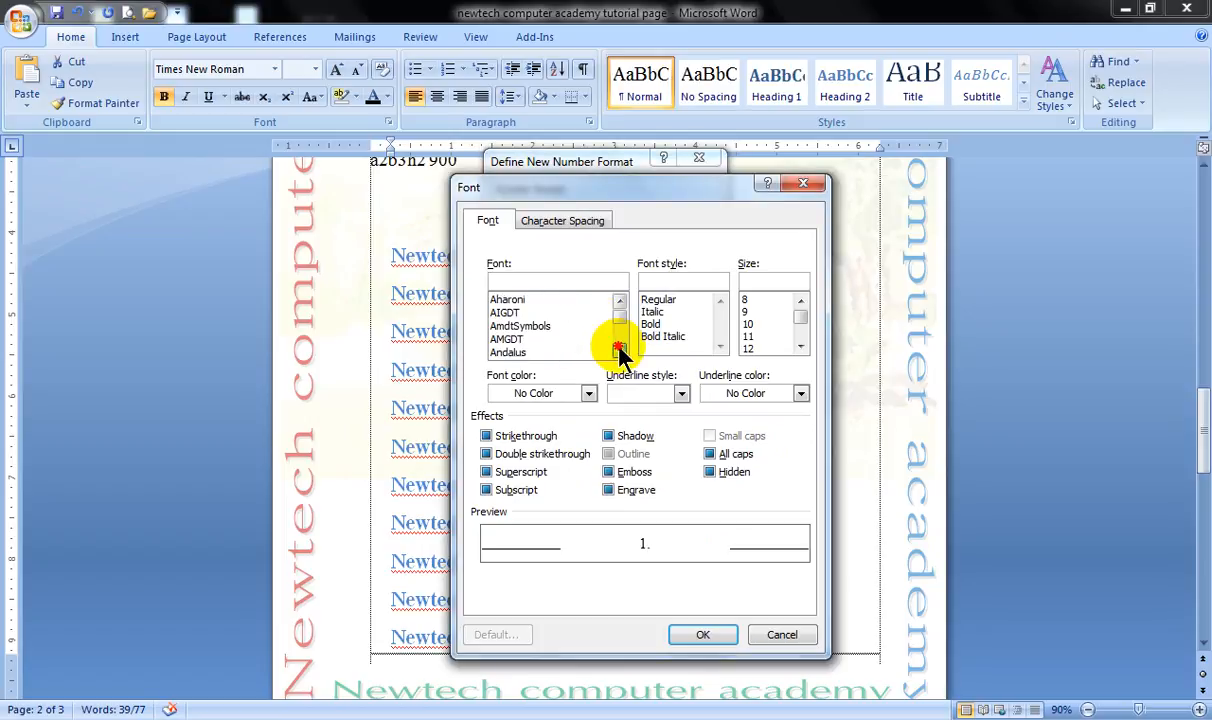
pyautogui.click(510, 339)
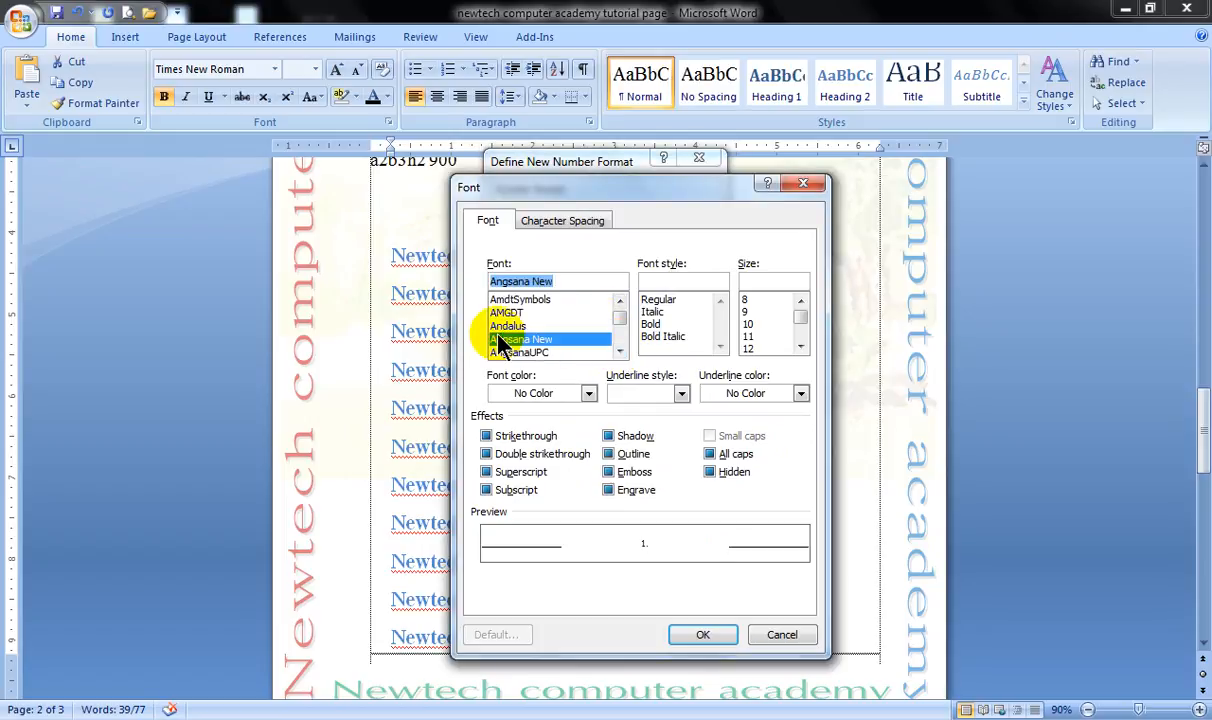
pyautogui.click(705, 640)
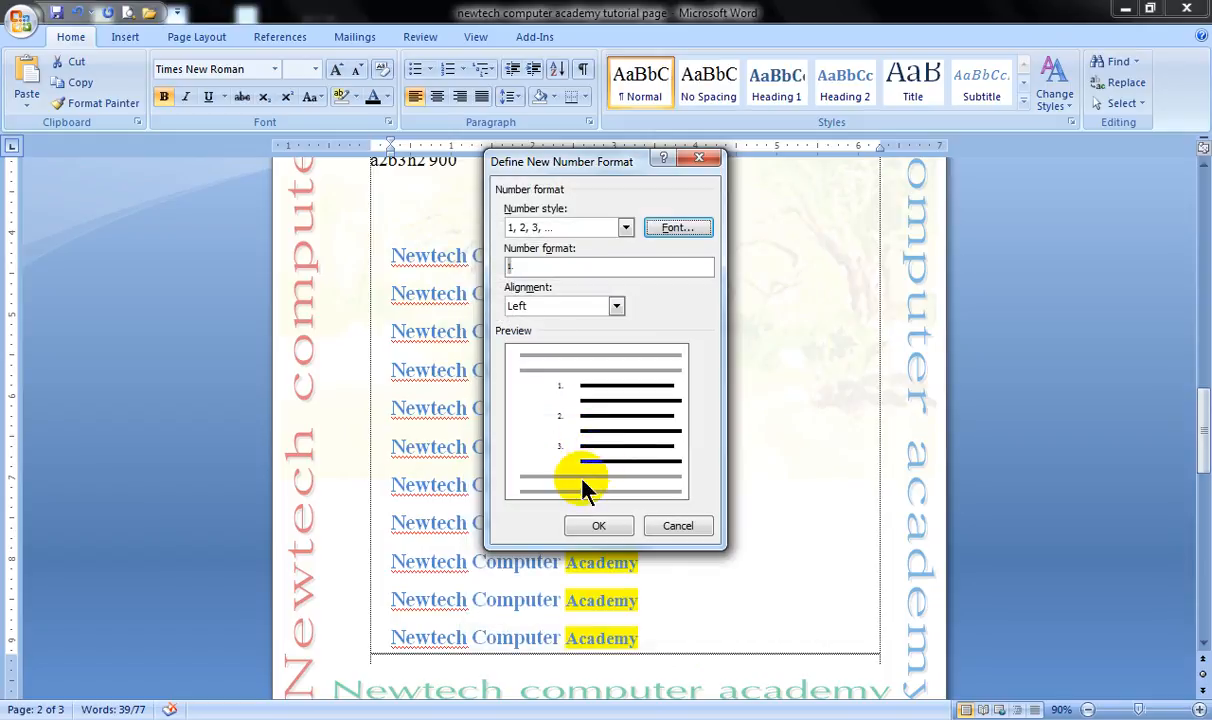
pyautogui.click(596, 530)
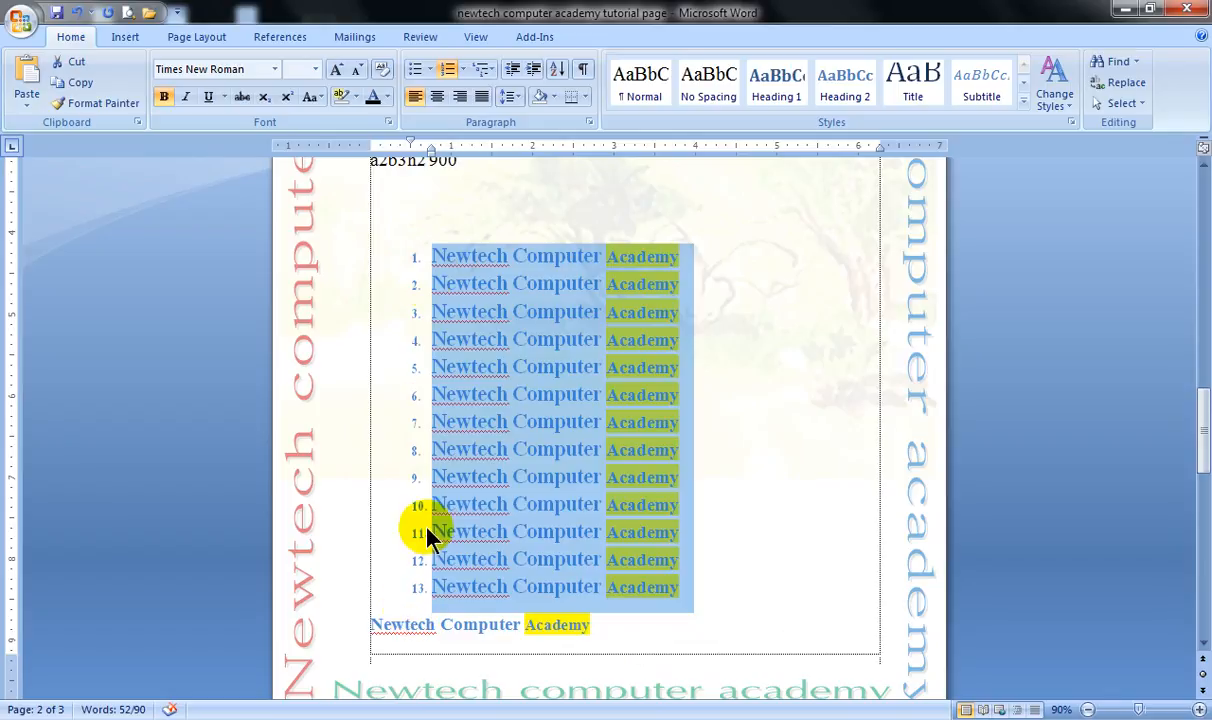
# Remove the custom numbering from the selected lines and apply the 1) a) i) multilevel list format to them.
pyautogui.click(447, 76)
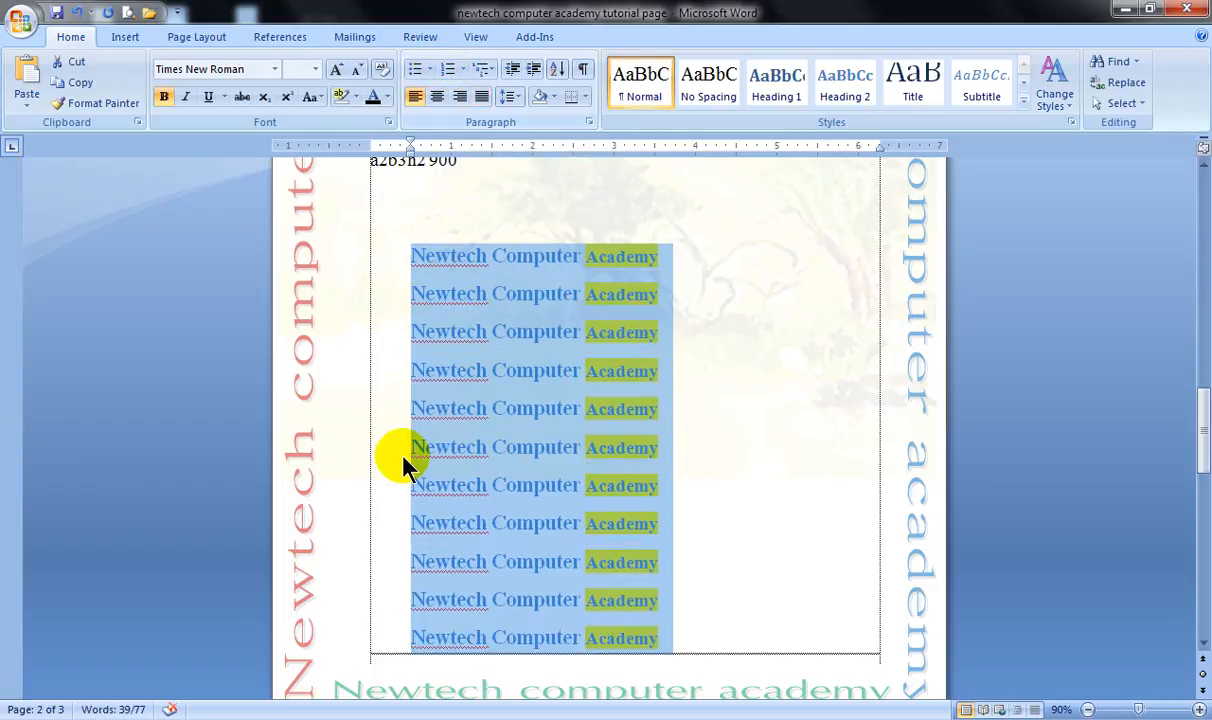
pyautogui.click(483, 75)
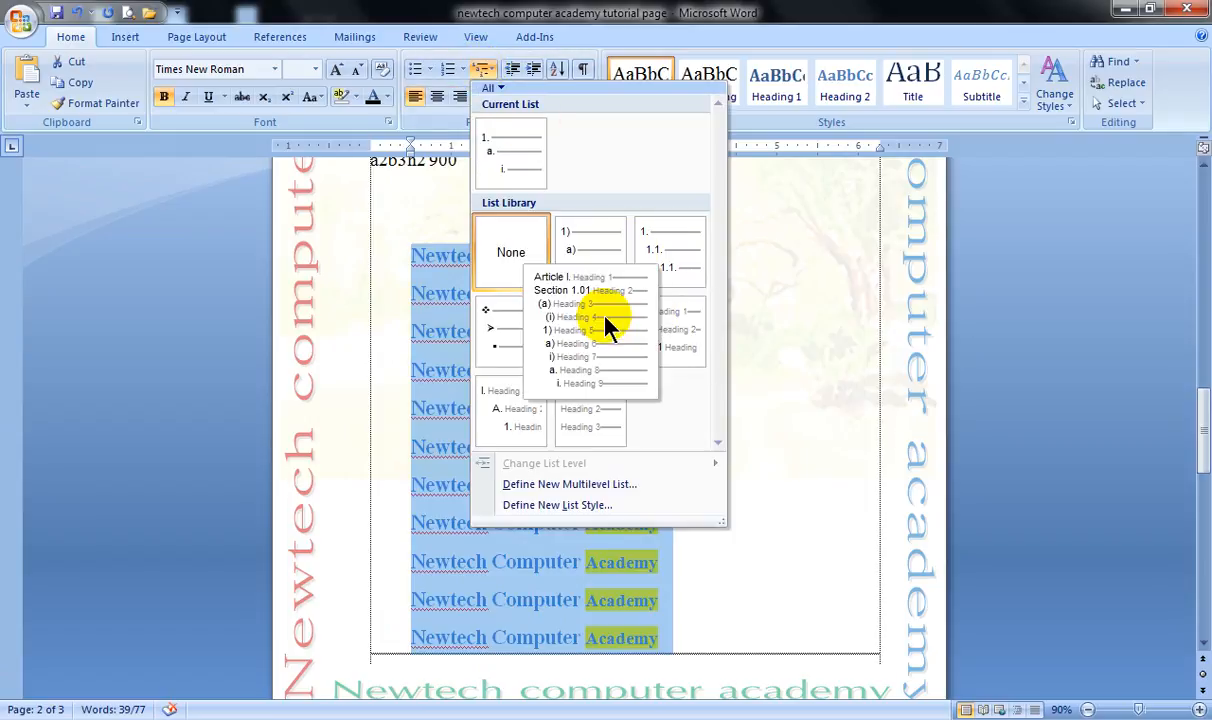
pyautogui.click(594, 241)
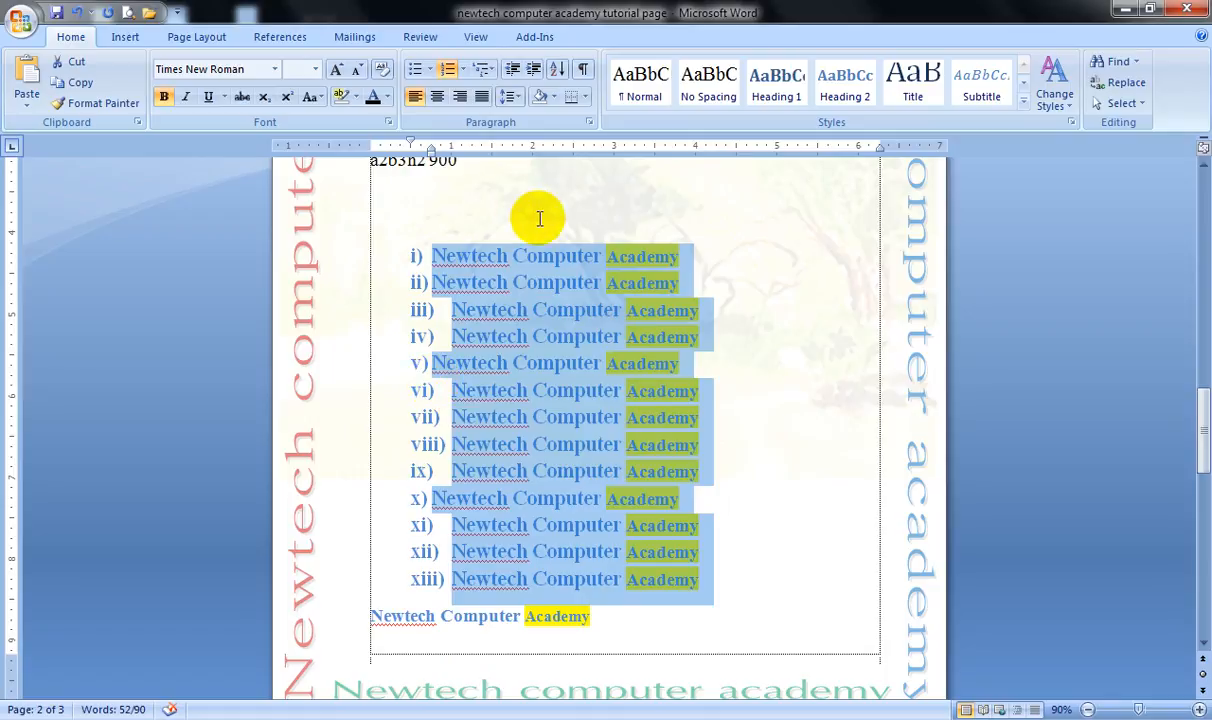
# Change the selected lines to the I. Heading 1, A. Heading 2, 1. Heading 3 multilevel list and check them on the last page.
pyautogui.click(482, 68)
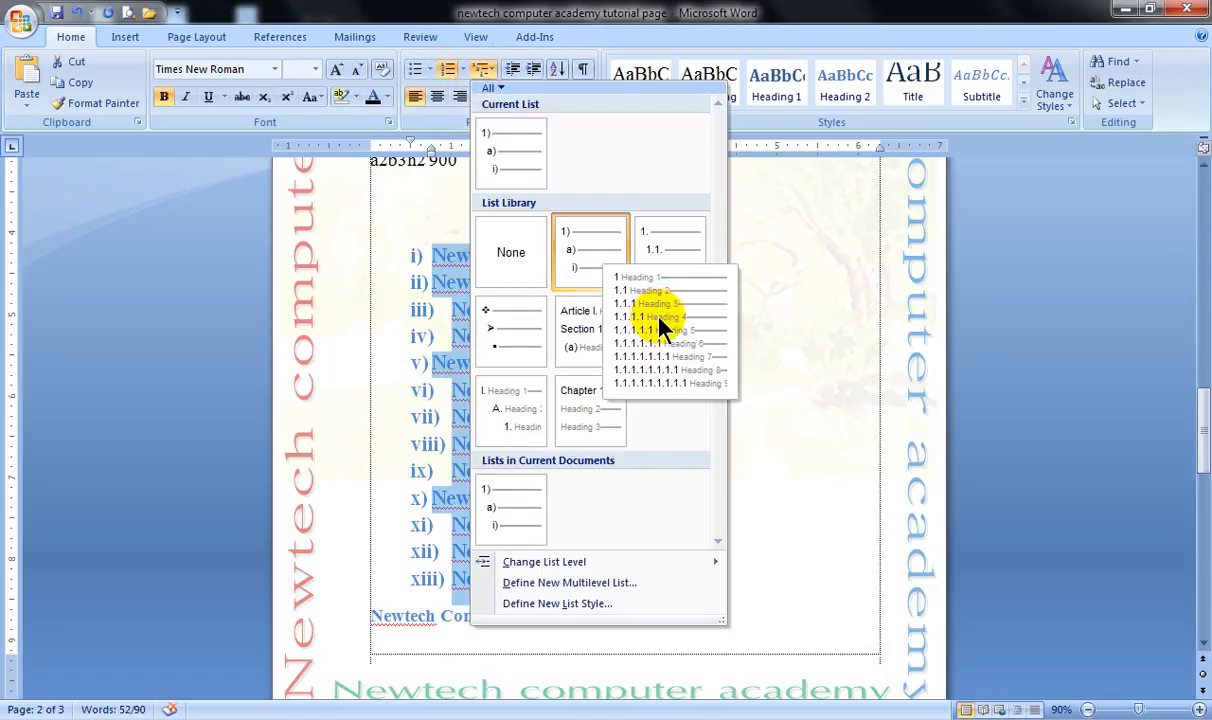
pyautogui.click(511, 405)
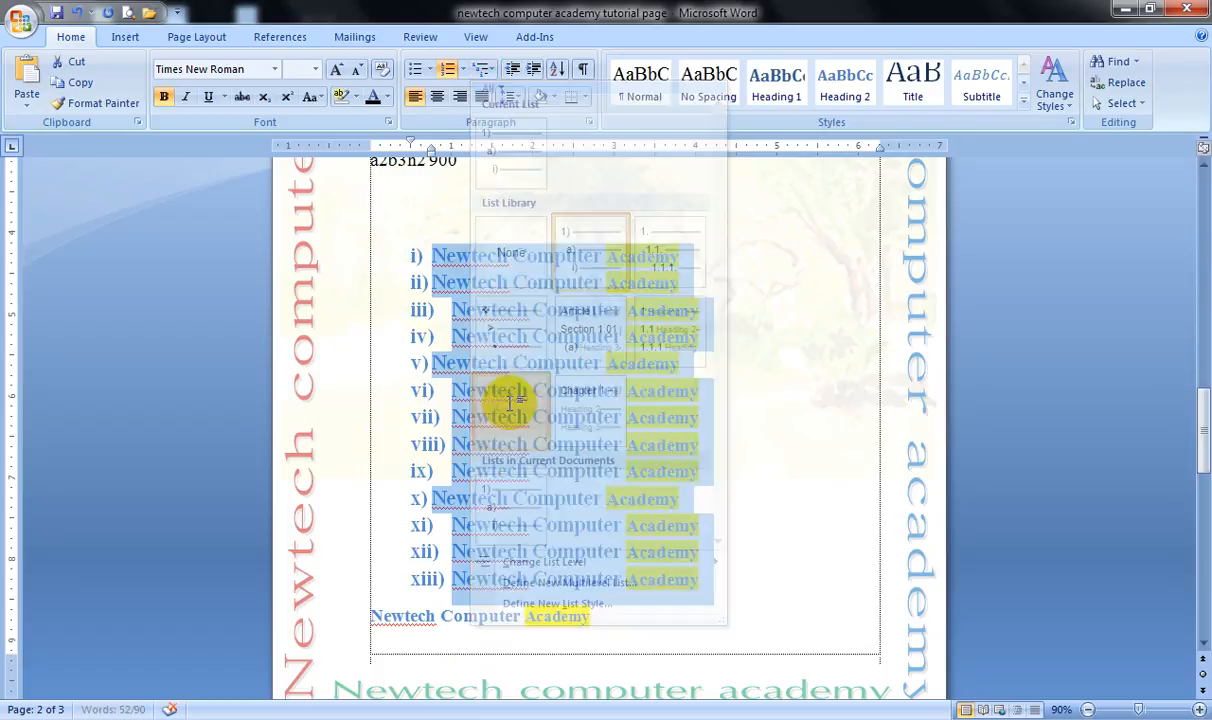
pyautogui.scroll(3, 546, 349)
pyautogui.scroll(-10, 609, 433)
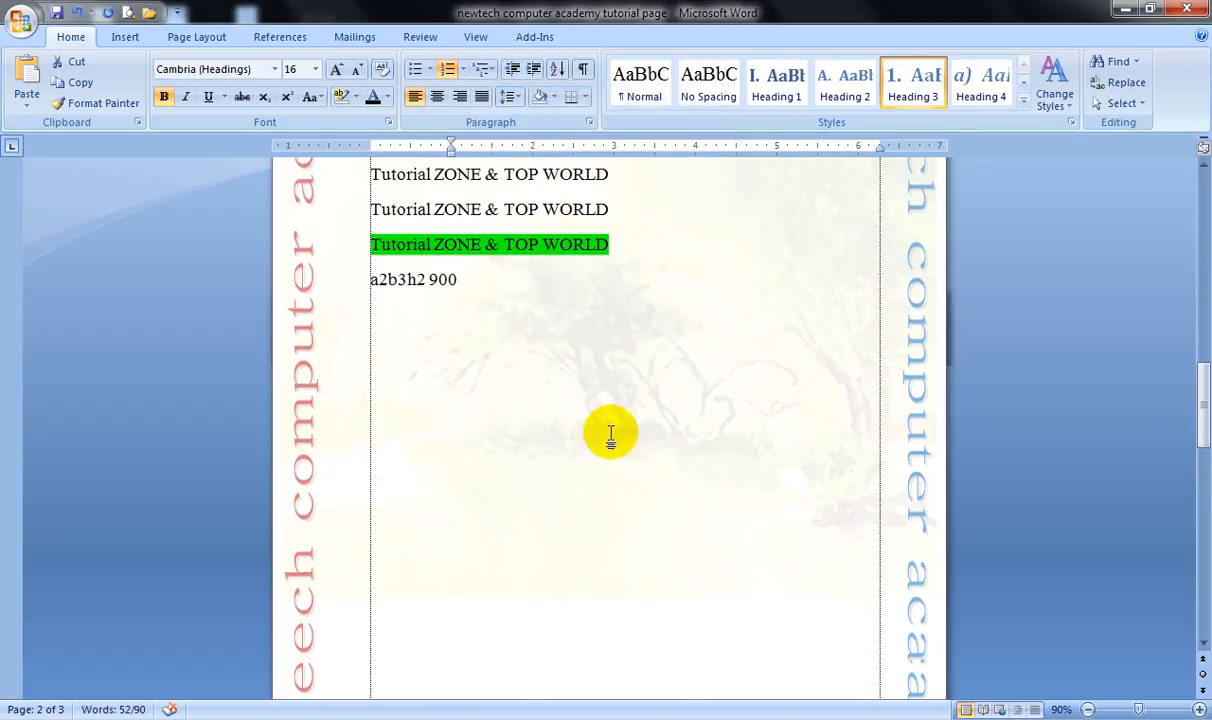
pyautogui.scroll(-3, 605, 428)
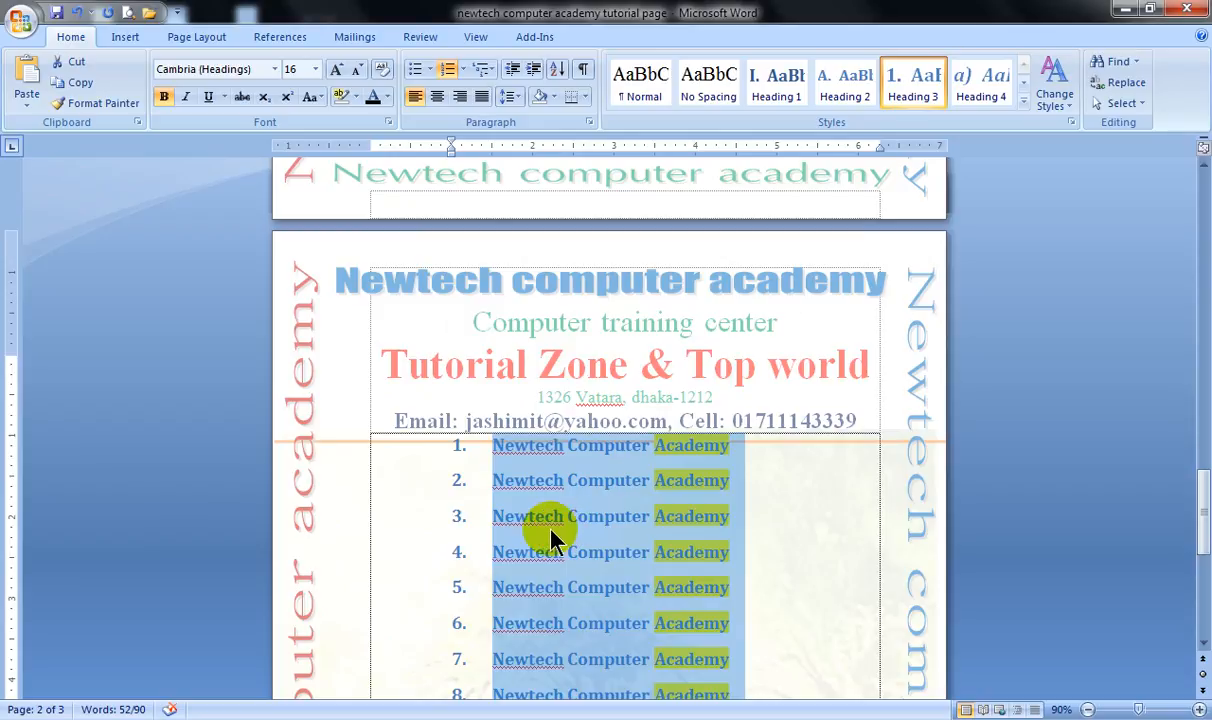
pyautogui.scroll(-2, 550, 537)
pyautogui.scroll(-2, 545, 542)
pyautogui.scroll(2, 541, 541)
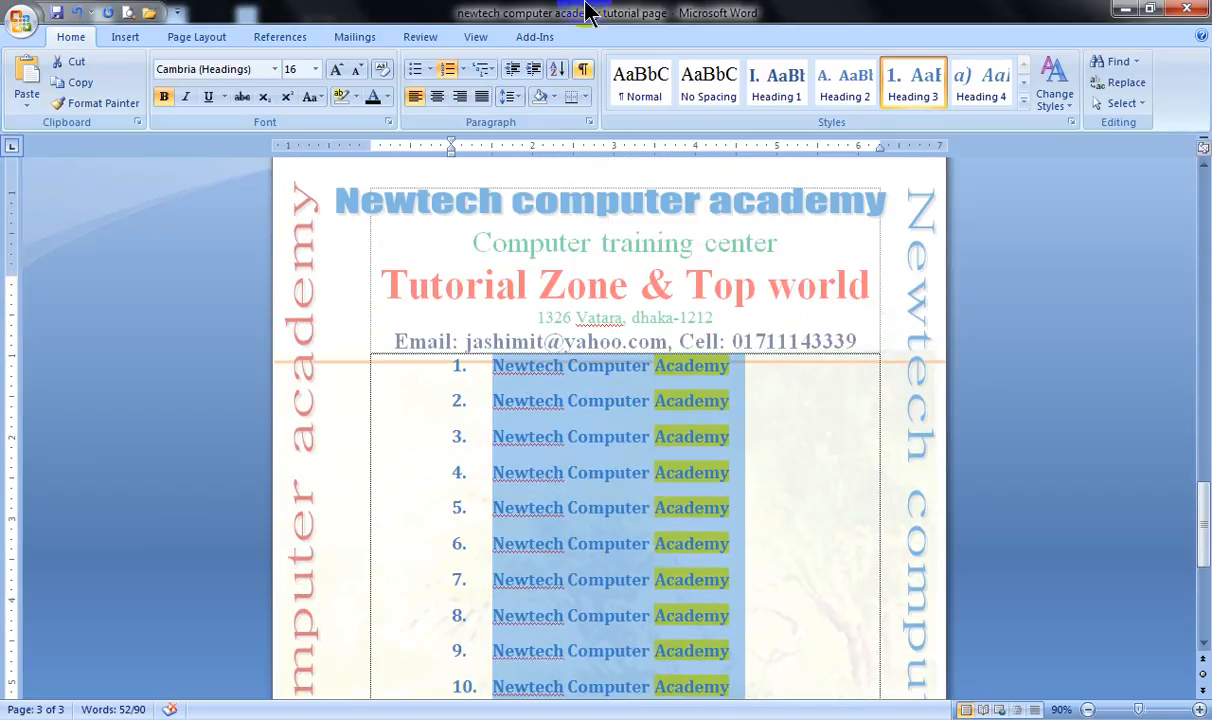
# Switch the selected lines to the 1 Heading 1, 1.1 Heading 2, 1.1.1 Heading 3 multilevel list.
pyautogui.click(480, 70)
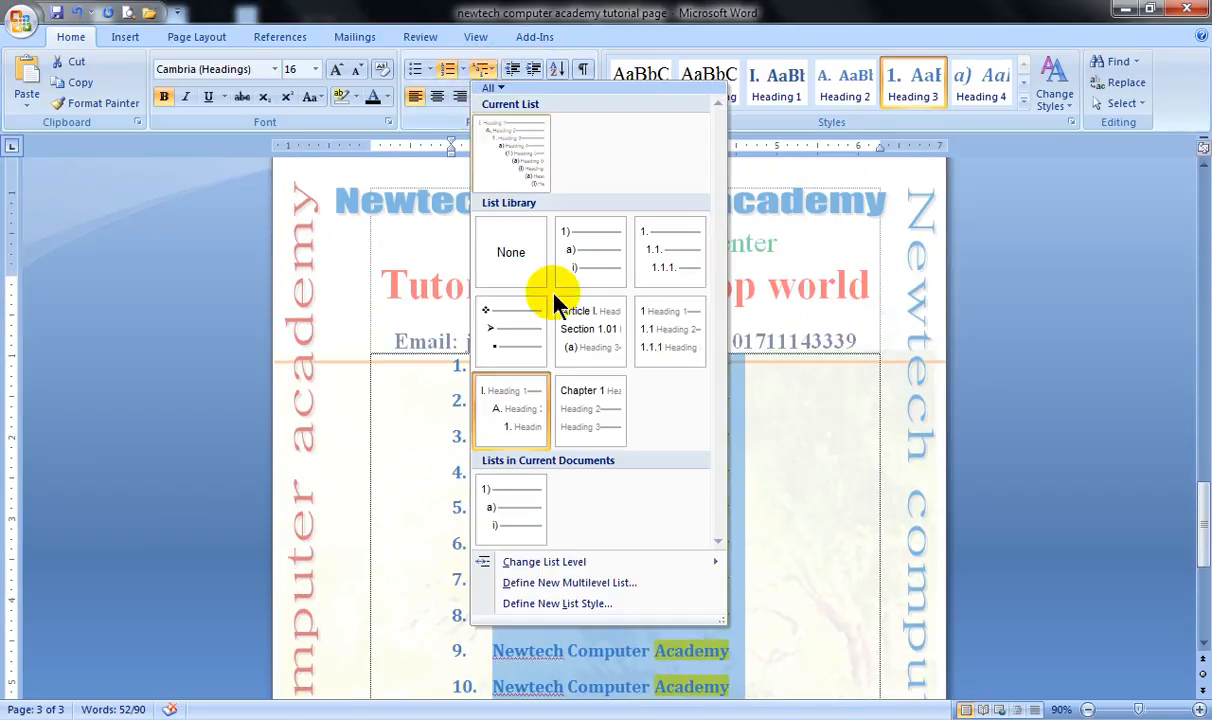
pyautogui.click(688, 330)
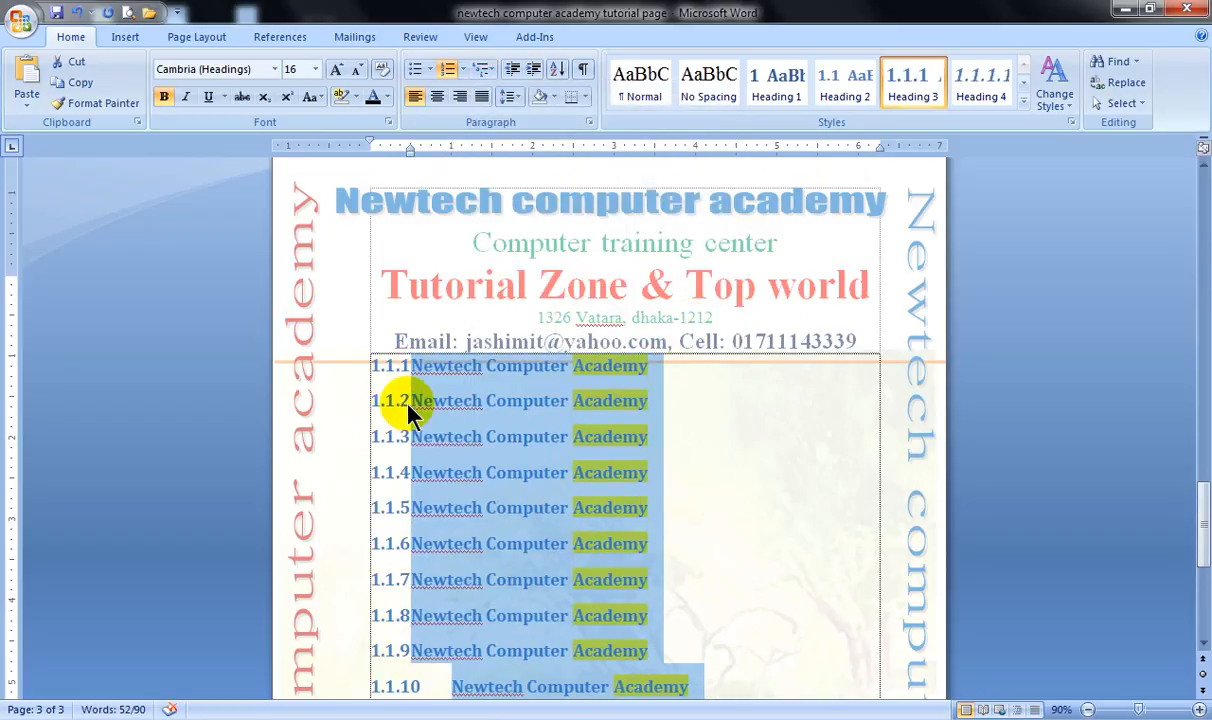
pyautogui.scroll(-2, 550, 487)
pyautogui.scroll(-3, 535, 470)
pyautogui.scroll(4, 522, 452)
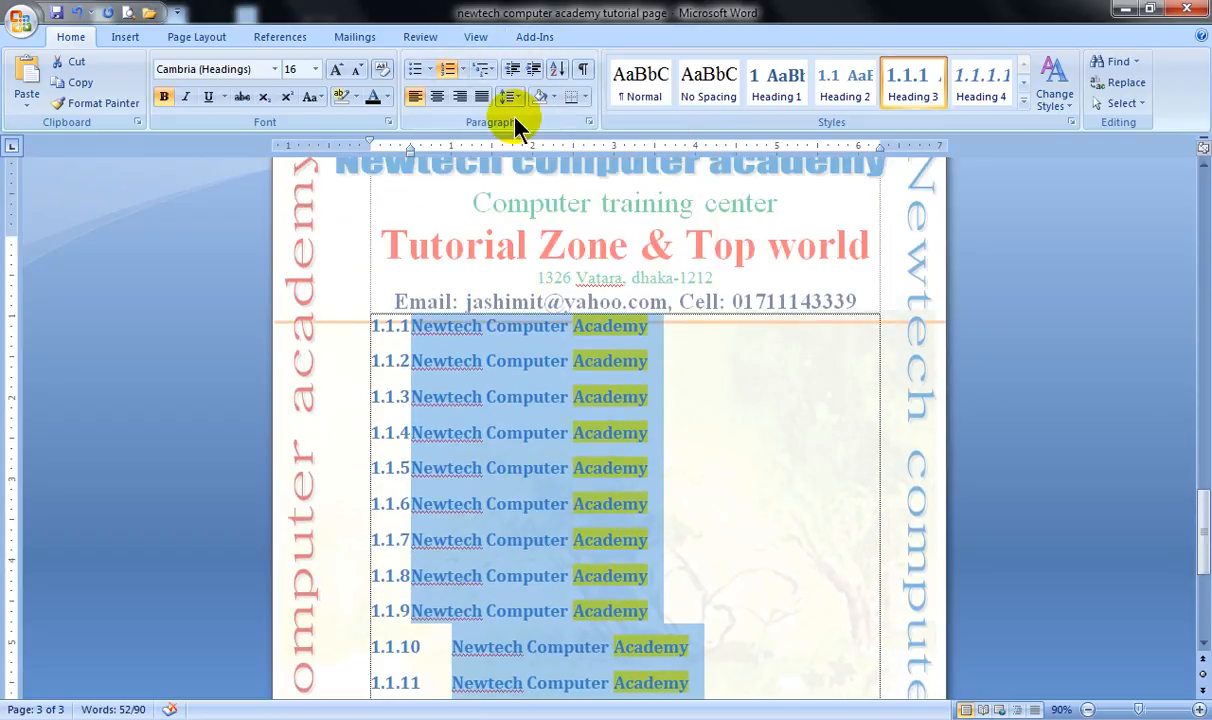
# Remove the multilevel numbering from the selected lines by setting their list format to None.
pyautogui.click(483, 71)
pyautogui.click(483, 71)
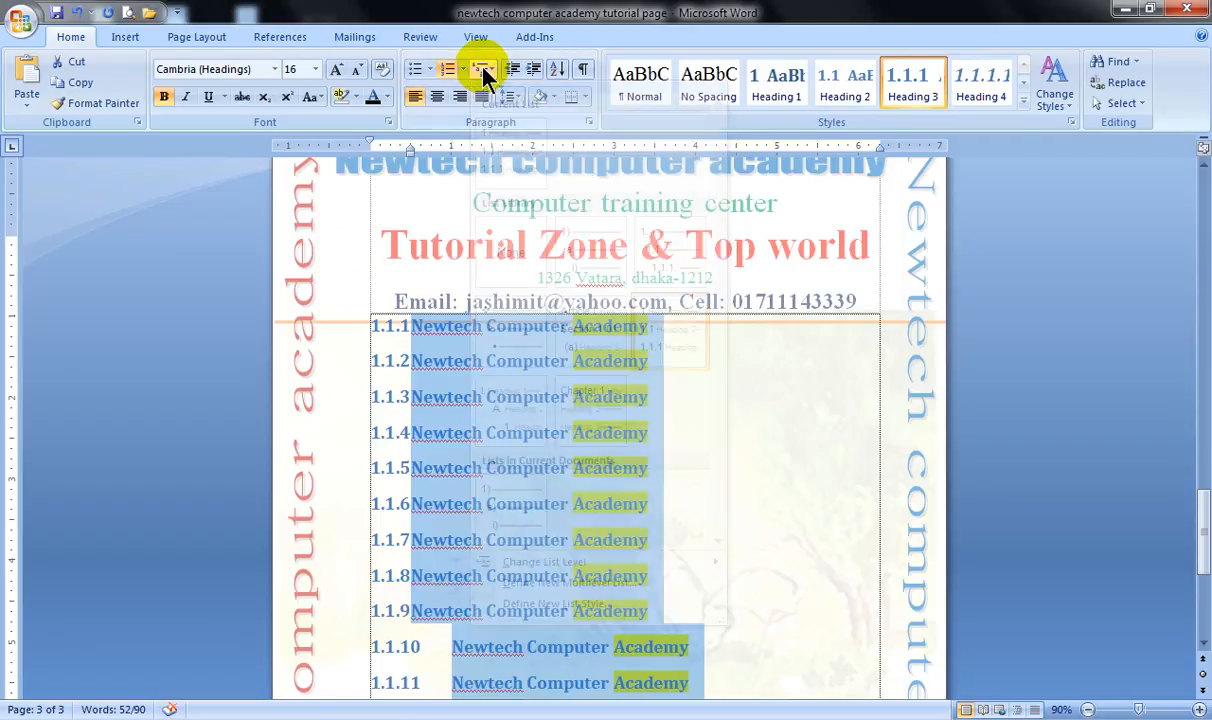
pyautogui.click(483, 71)
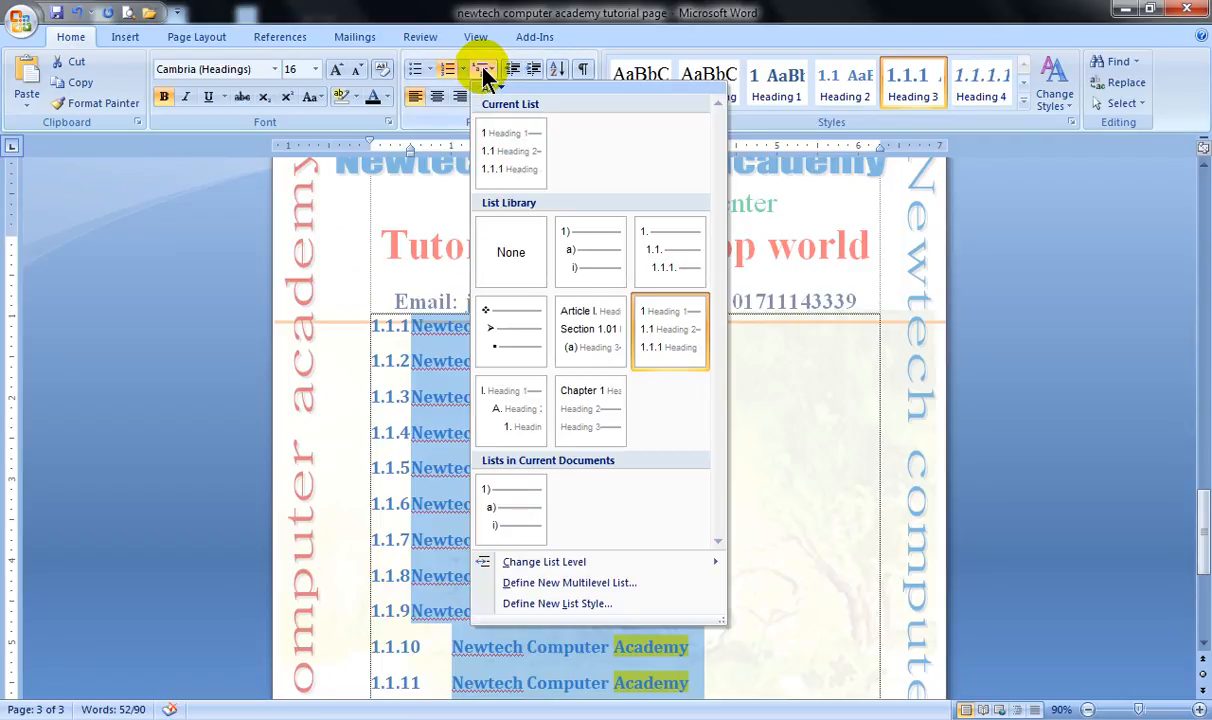
pyautogui.click(517, 262)
pyautogui.scroll(1, 530, 270)
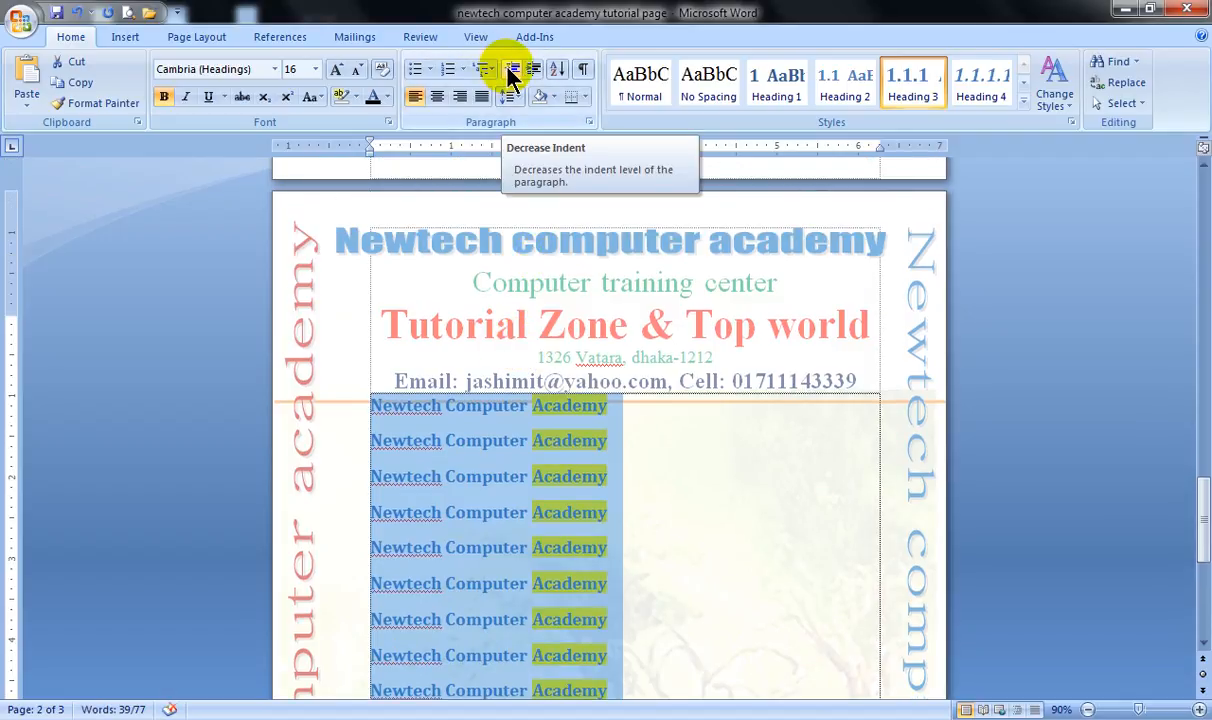
# Increase the indent of the selected lines by three levels, and decrease it back to the page margin.
pyautogui.click(513, 70)
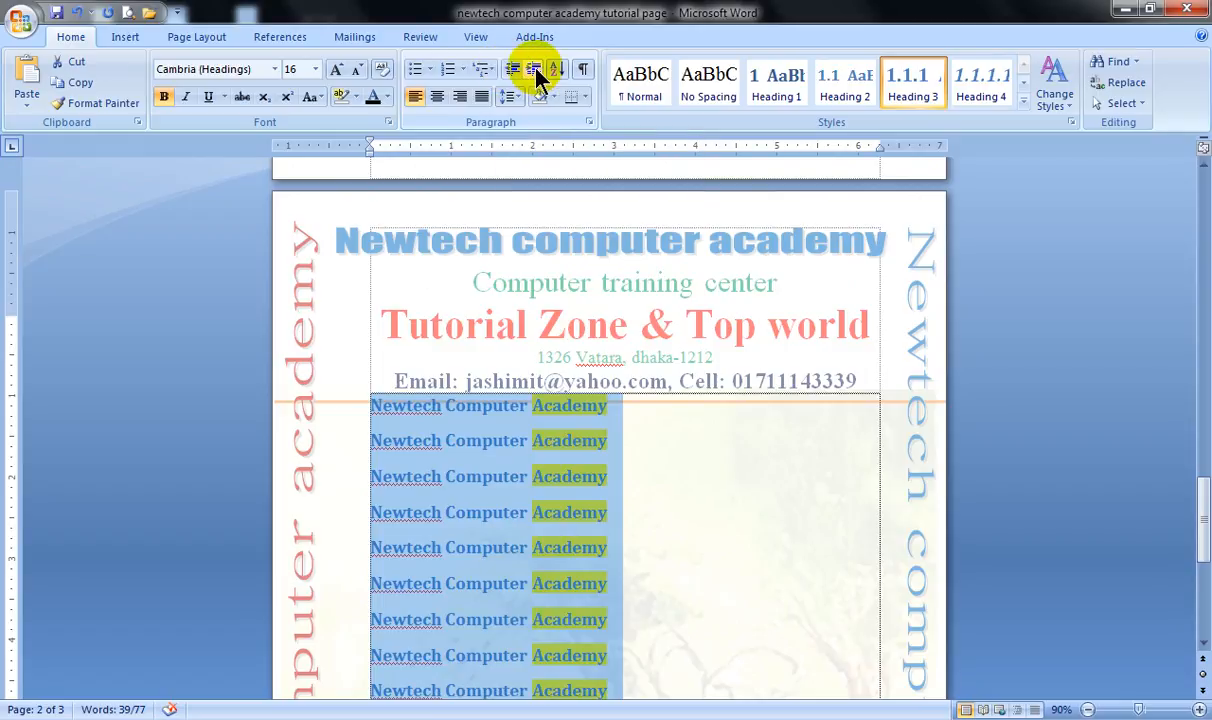
pyautogui.click(533, 75)
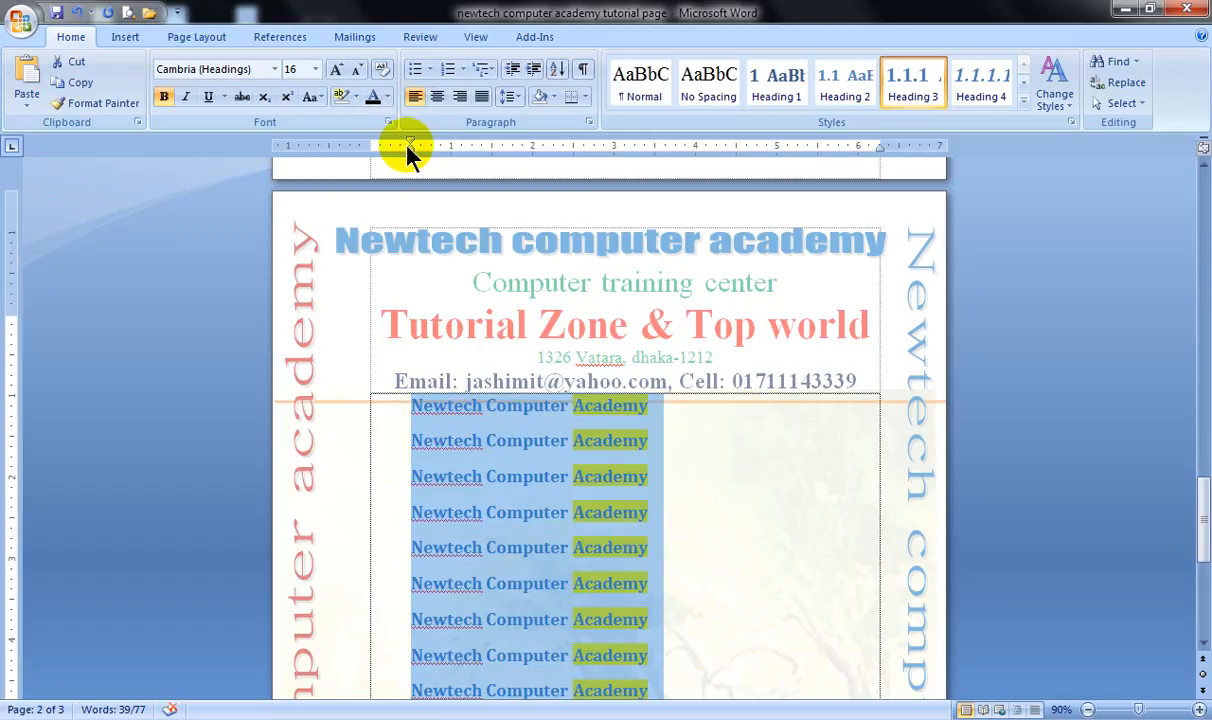
pyautogui.click(532, 72)
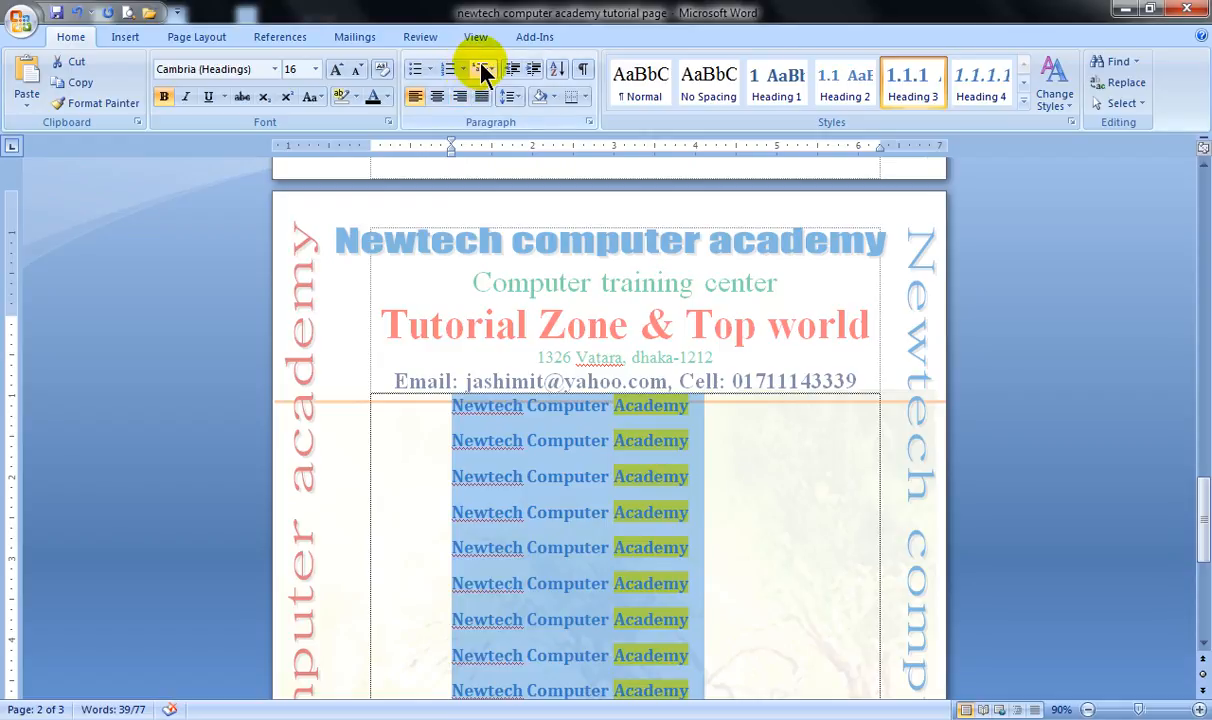
pyautogui.click(532, 70)
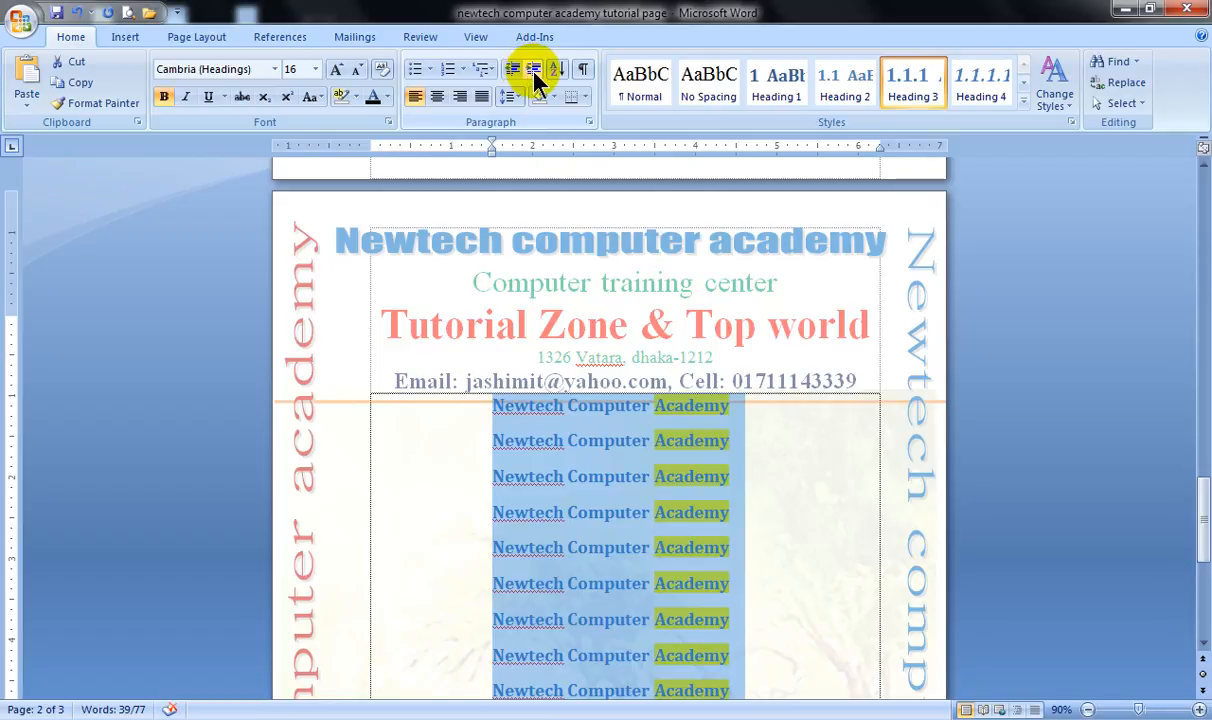
pyautogui.click(511, 70)
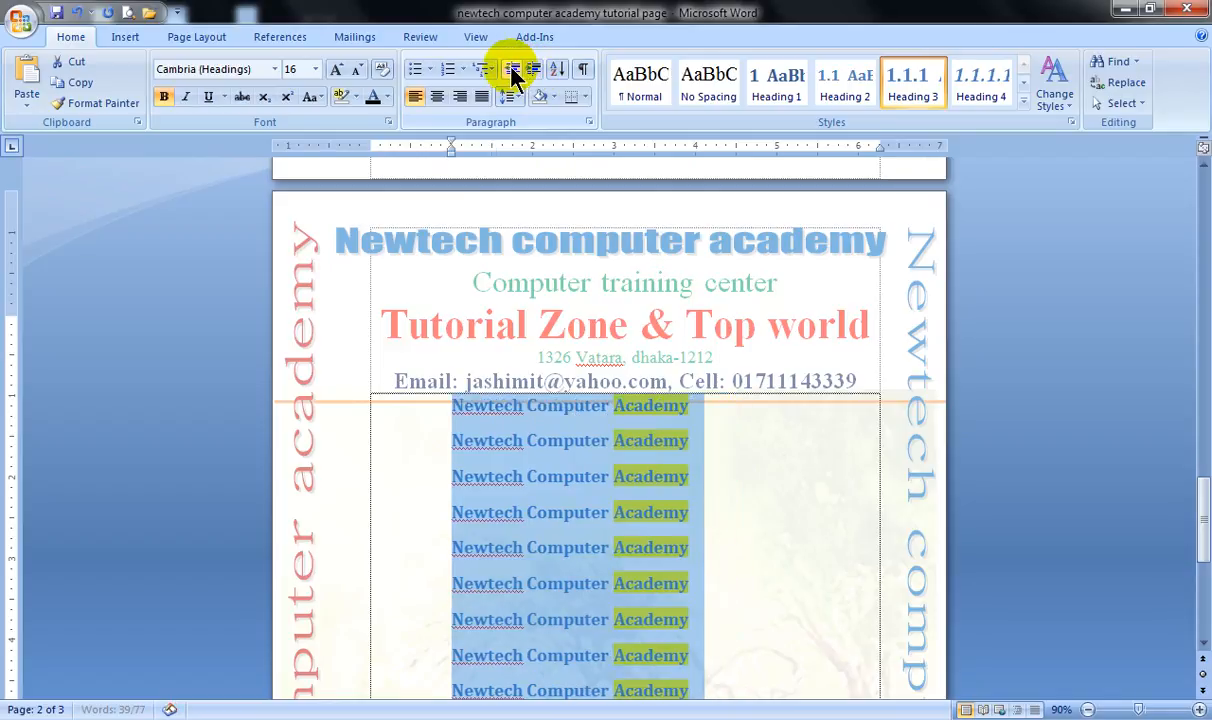
pyautogui.click(511, 70)
pyautogui.click(511, 70)
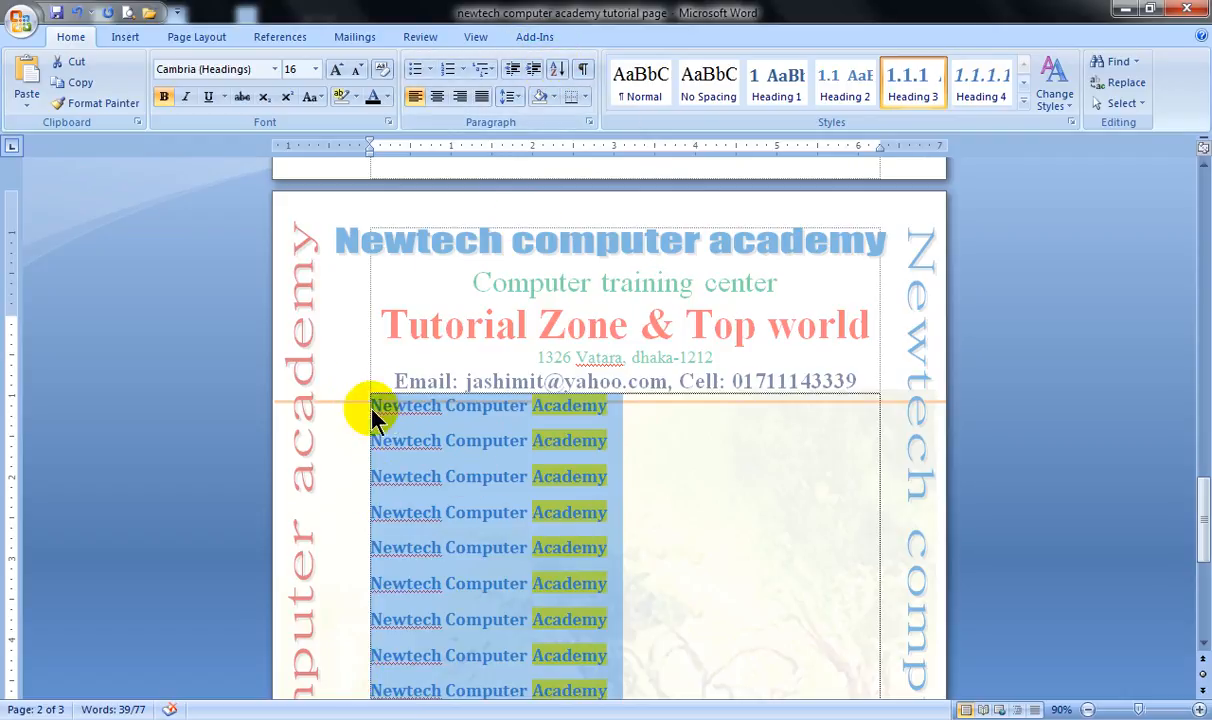
# Dismiss the Windows color scheme prompt and show the paragraph marks and other hidden formatting symbols in the document.
pyautogui.scroll(-5, 515, 560)
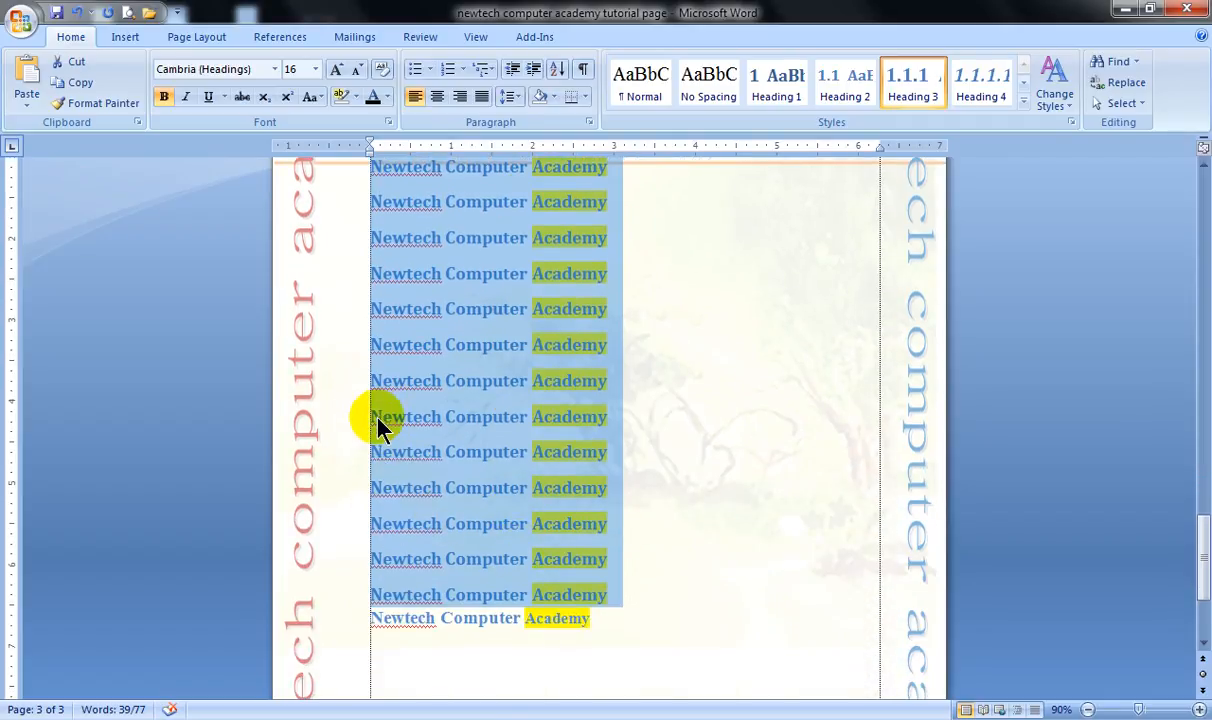
pyautogui.scroll(-3, 406, 500)
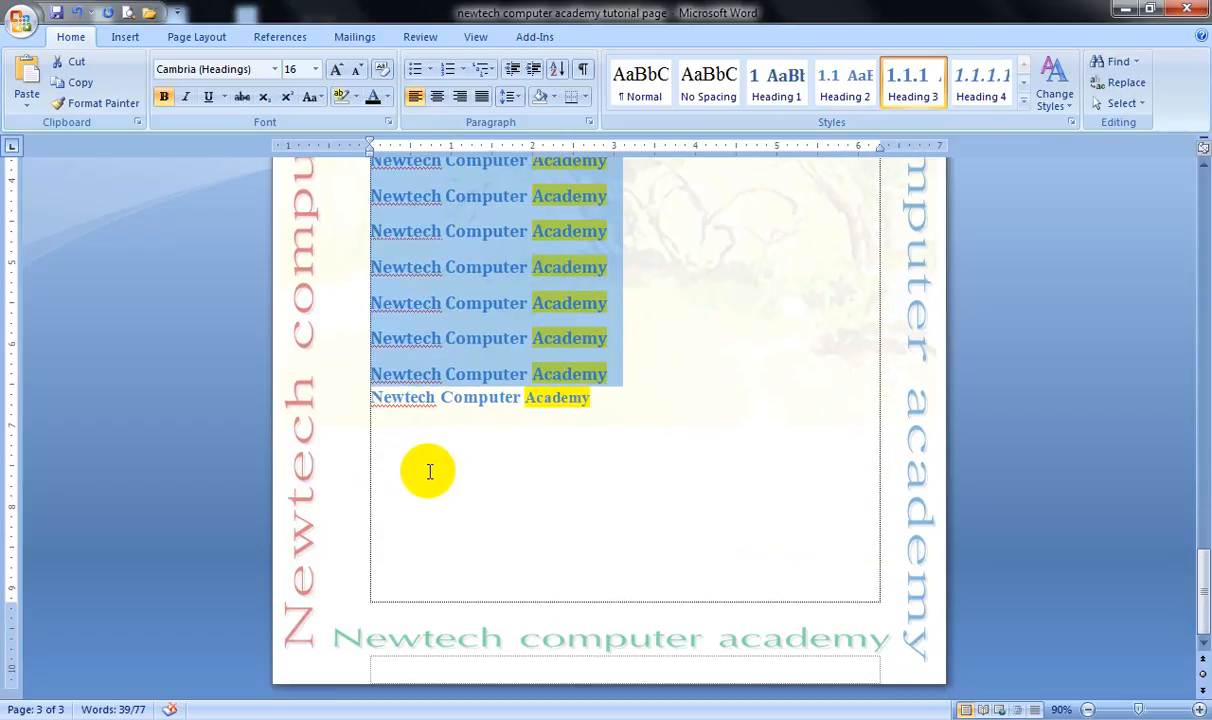
pyautogui.scroll(5, 446, 454)
pyautogui.scroll(3, 460, 445)
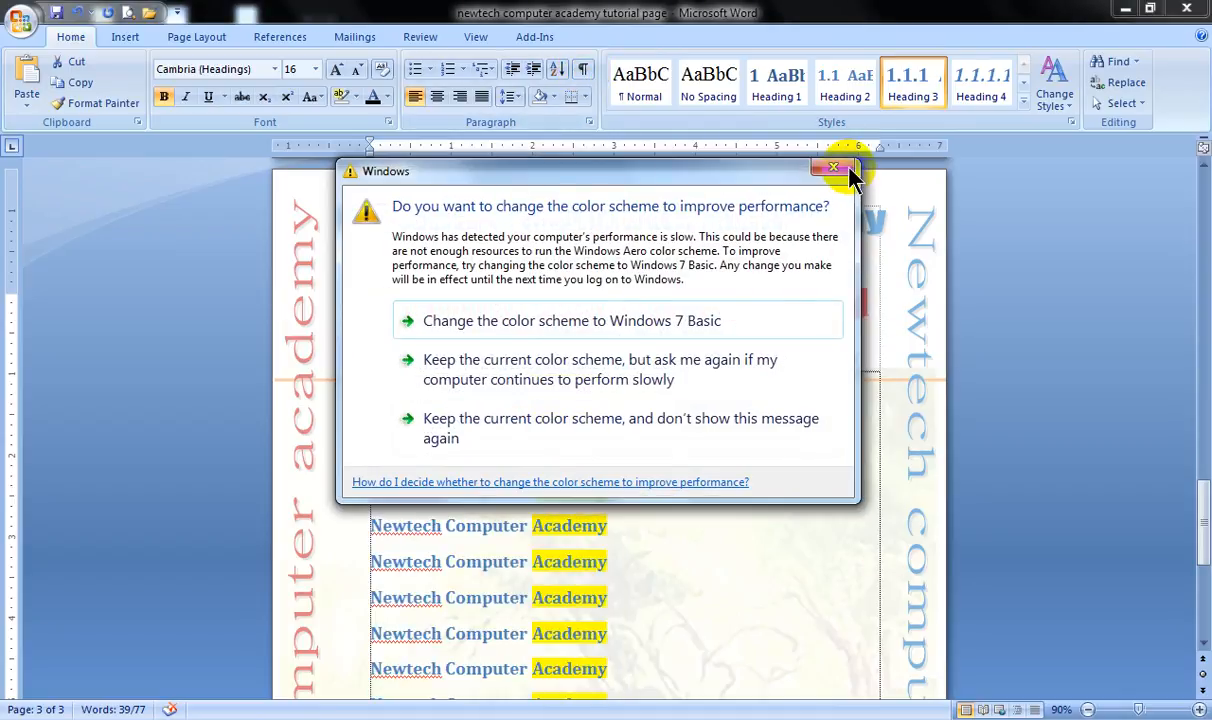
pyautogui.click(846, 170)
pyautogui.click(580, 70)
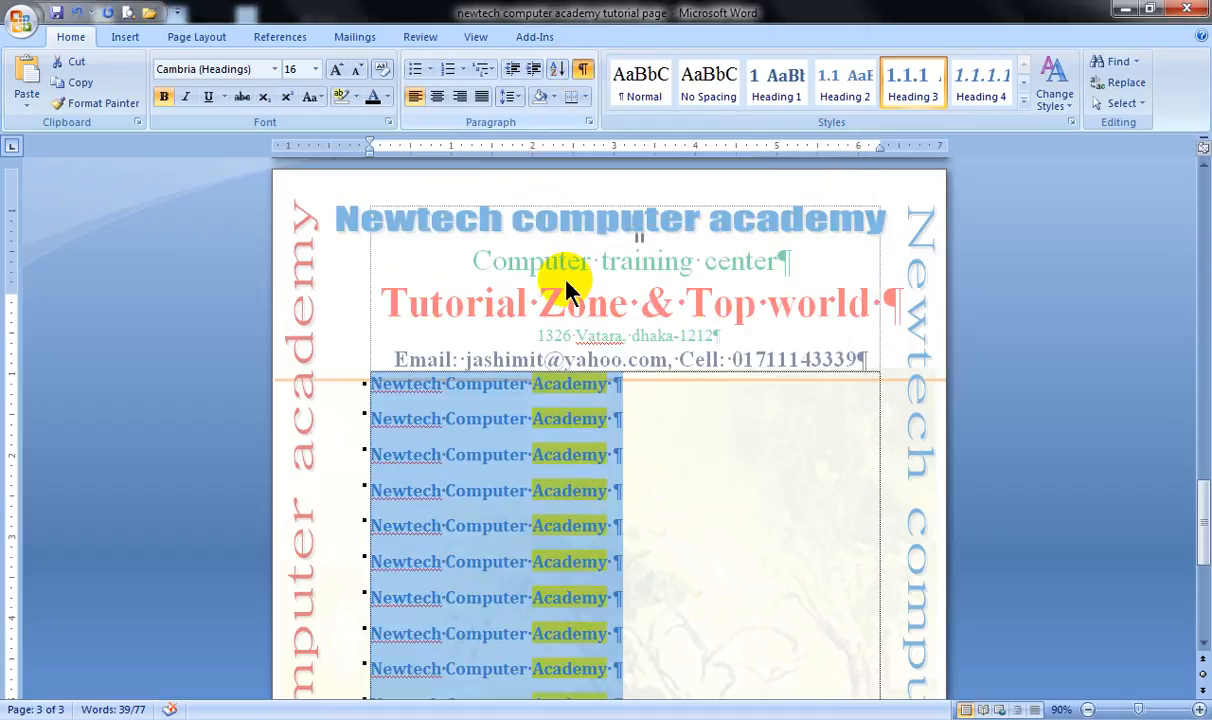
# Examine the formatting marks from the list on the last page back to the table and the page break.
pyautogui.scroll(-6, 406, 427)
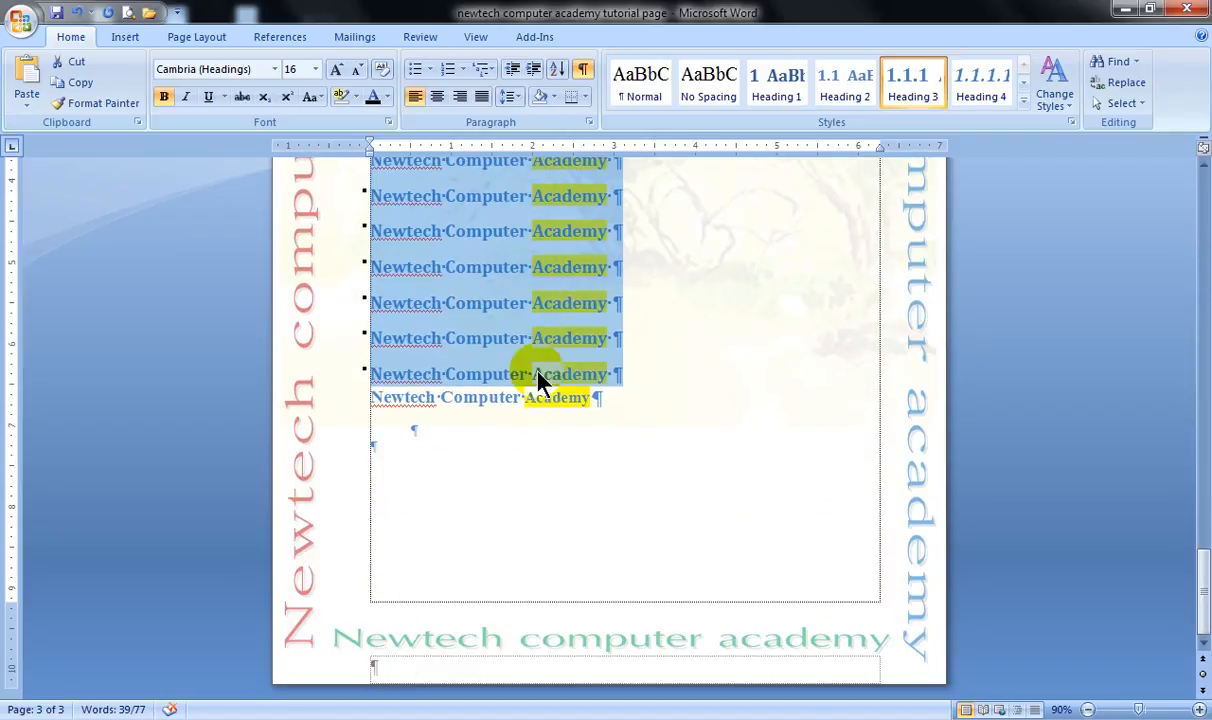
pyautogui.scroll(5, 541, 400)
pyautogui.scroll(-15, 555, 352)
pyautogui.scroll(4, 487, 449)
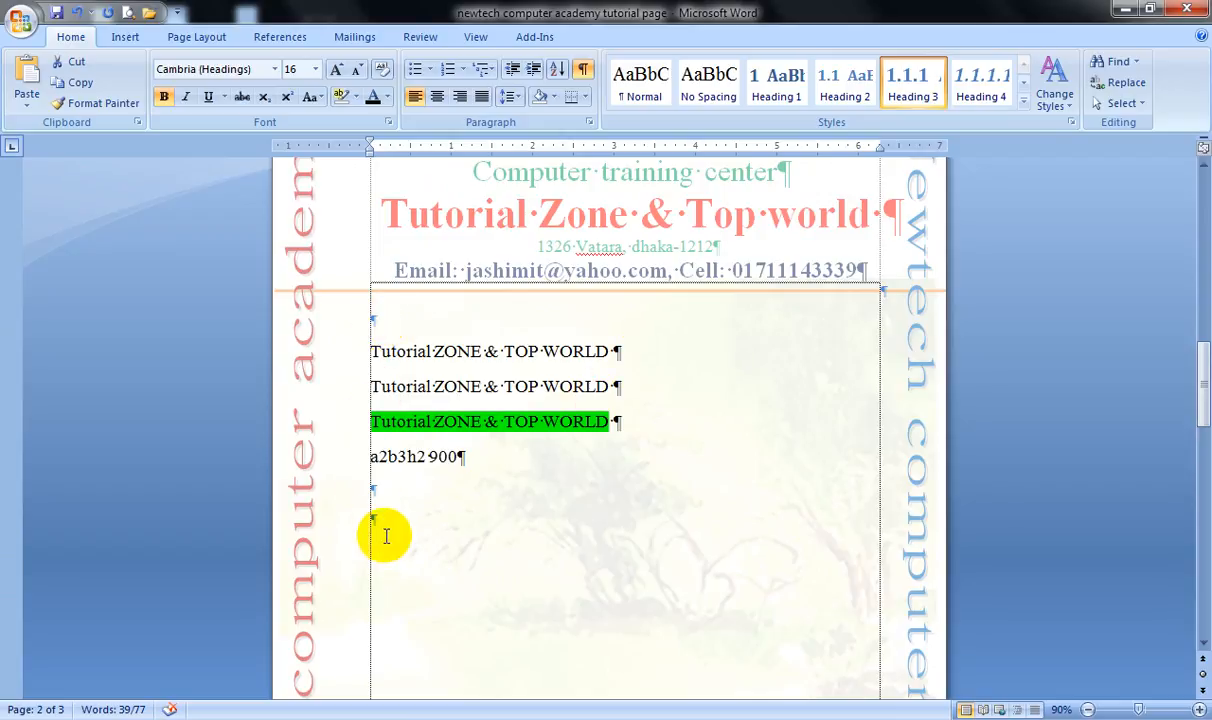
pyautogui.scroll(2, 560, 410)
pyautogui.scroll(6, 578, 385)
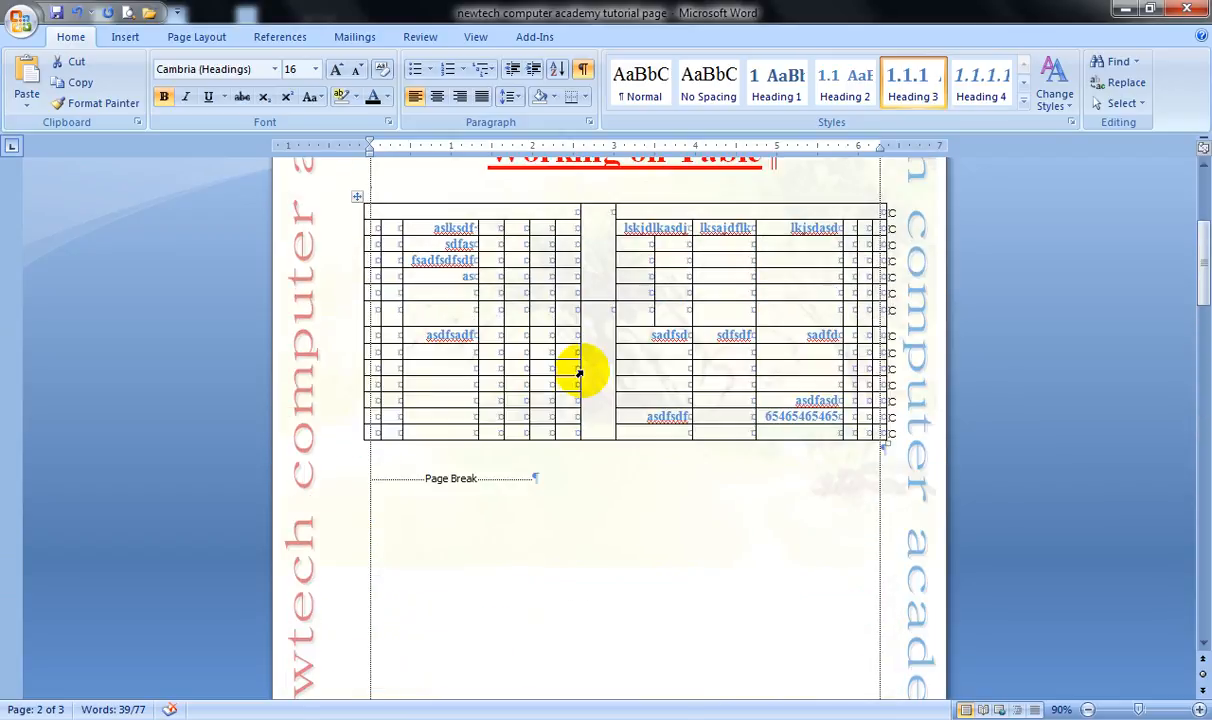
# Hide the paragraph marks and other formatting symbols, and place the cursor in the second "Tutorial ZONE & TOP WORLD" line.
pyautogui.scroll(5, 438, 449)
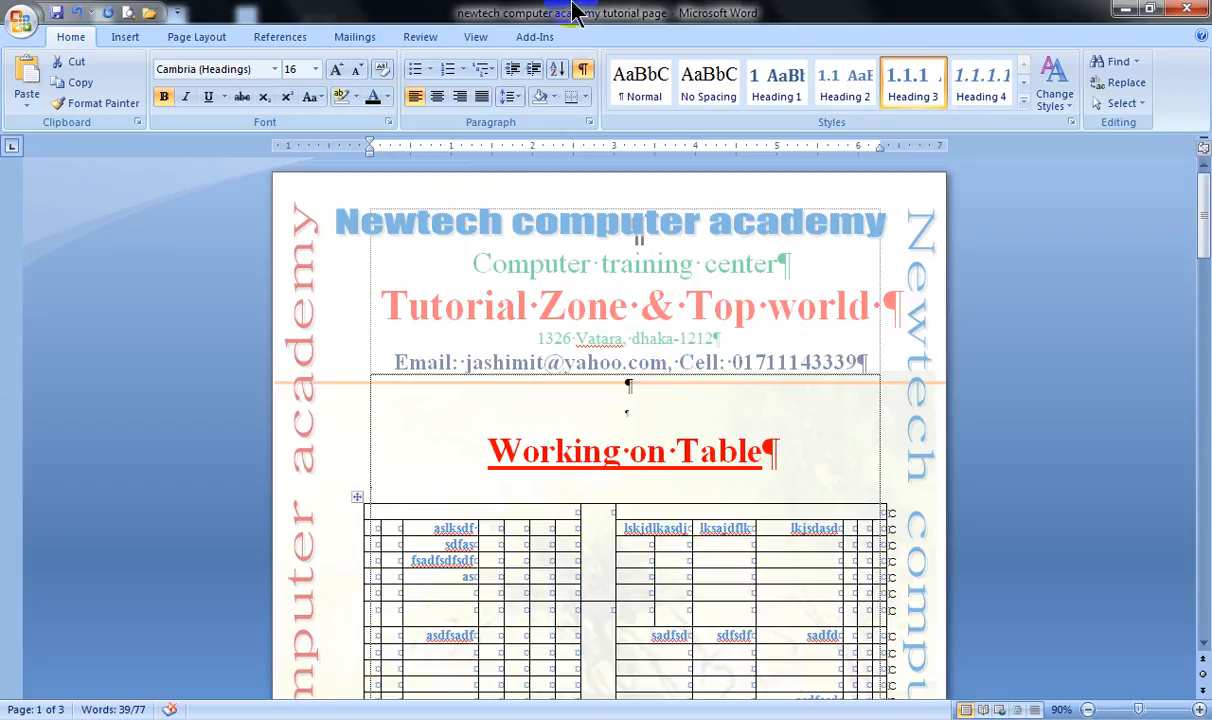
pyautogui.click(584, 73)
pyautogui.scroll(-15, 585, 394)
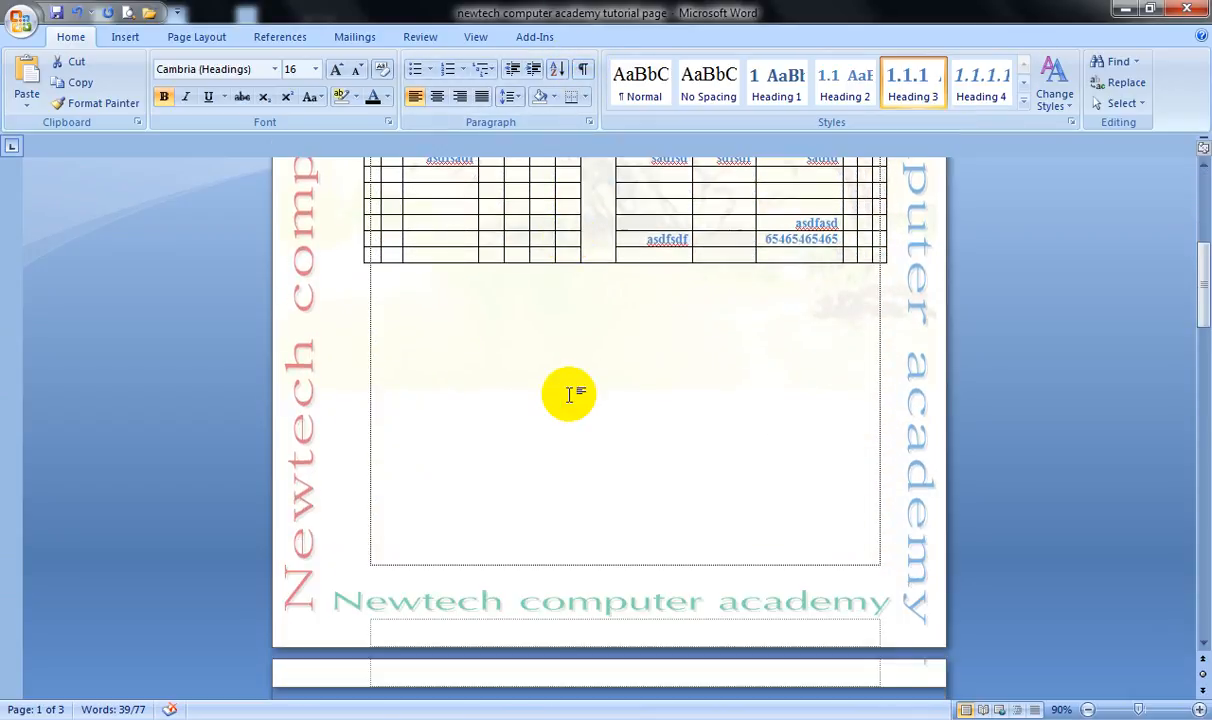
pyautogui.scroll(-3, 585, 394)
pyautogui.click(512, 369)
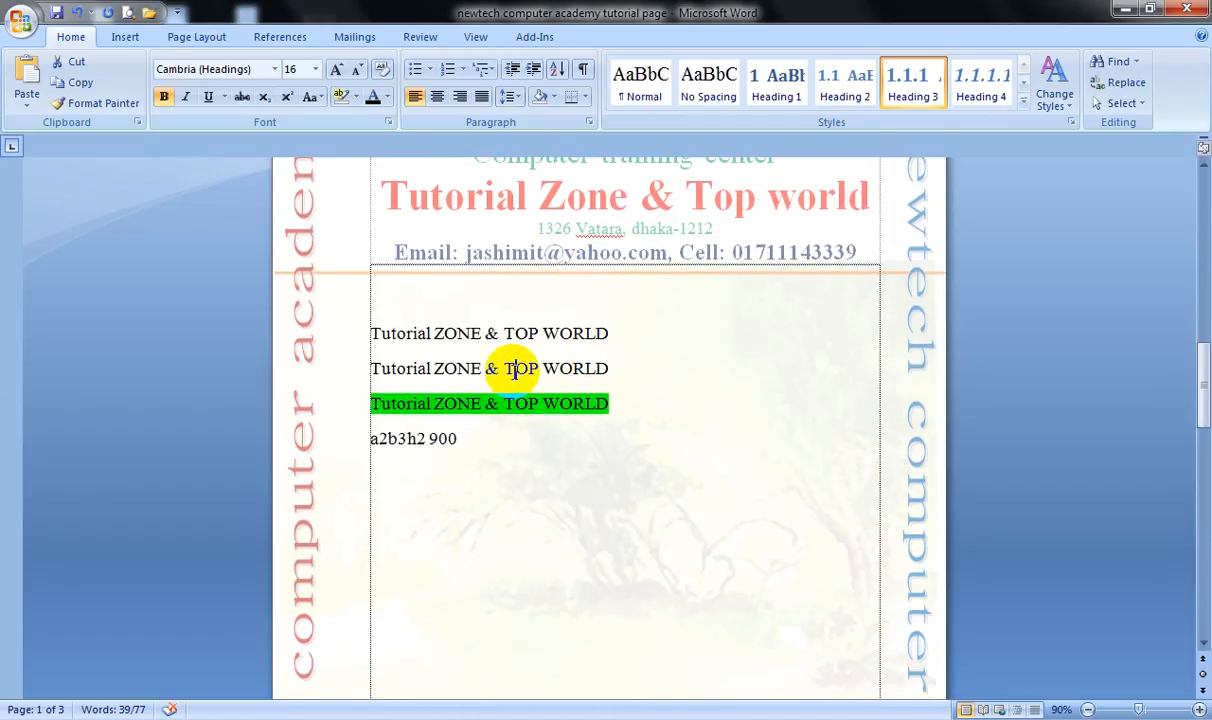
# Show the formatting marks around the text lines once more and hide them again.
pyautogui.click(583, 70)
pyautogui.click(403, 368)
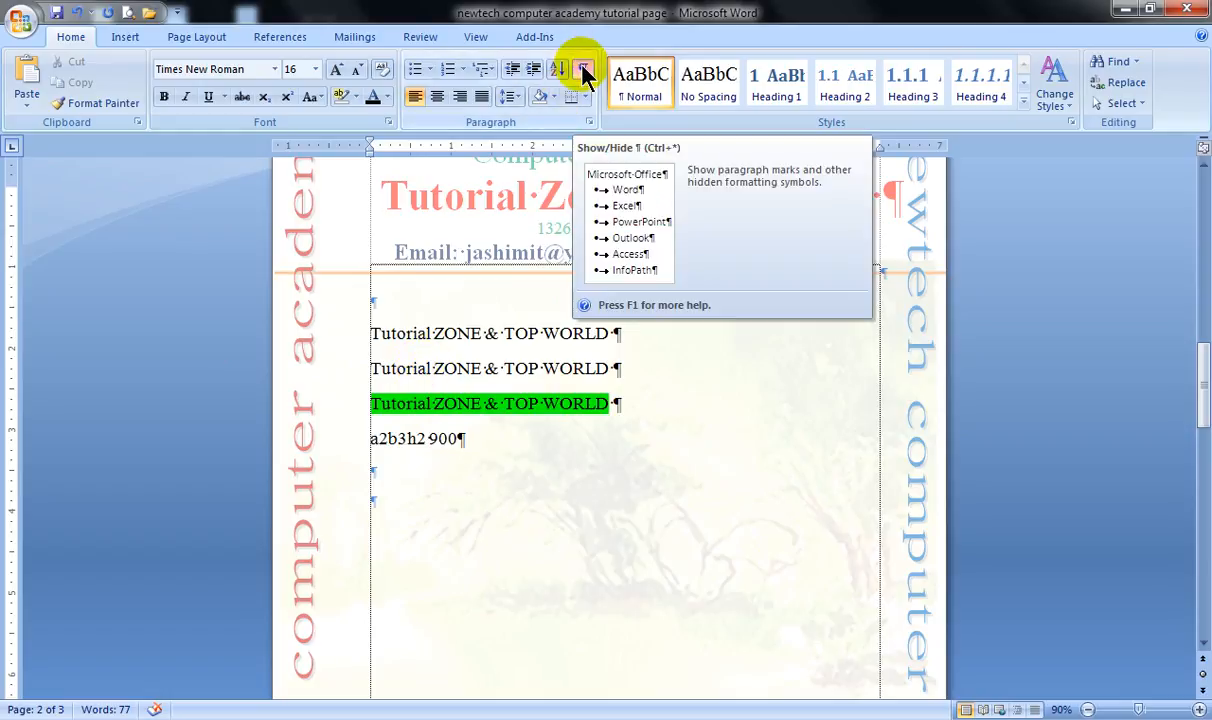
pyautogui.click(583, 72)
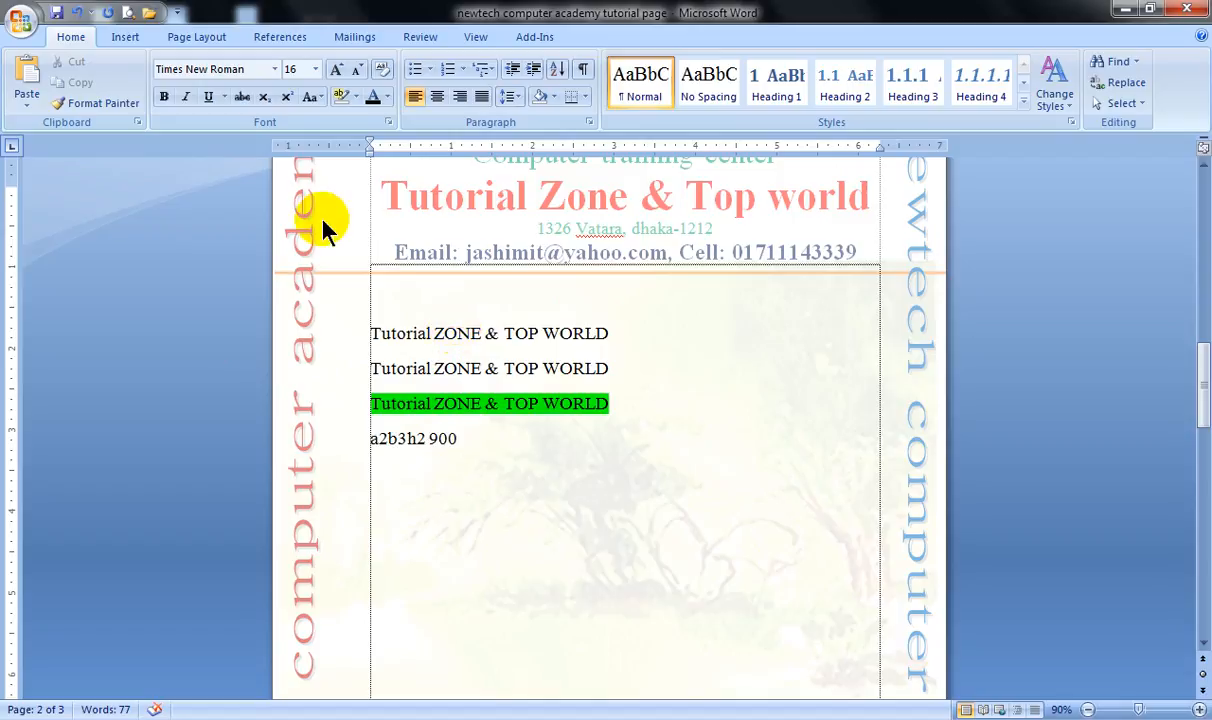
# Look through the pages from the text lines up to the table and back with the formatting marks hidden.
pyautogui.click(432, 333)
pyautogui.scroll(5, 479, 184)
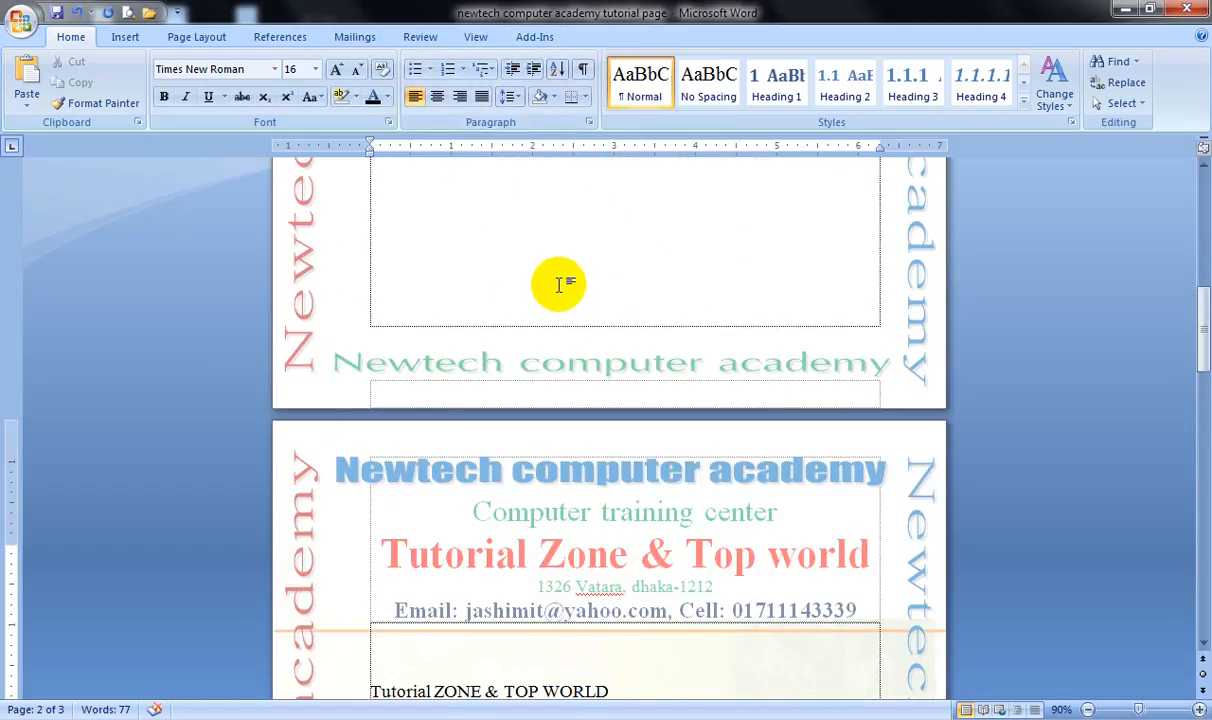
pyautogui.scroll(3, 560, 300)
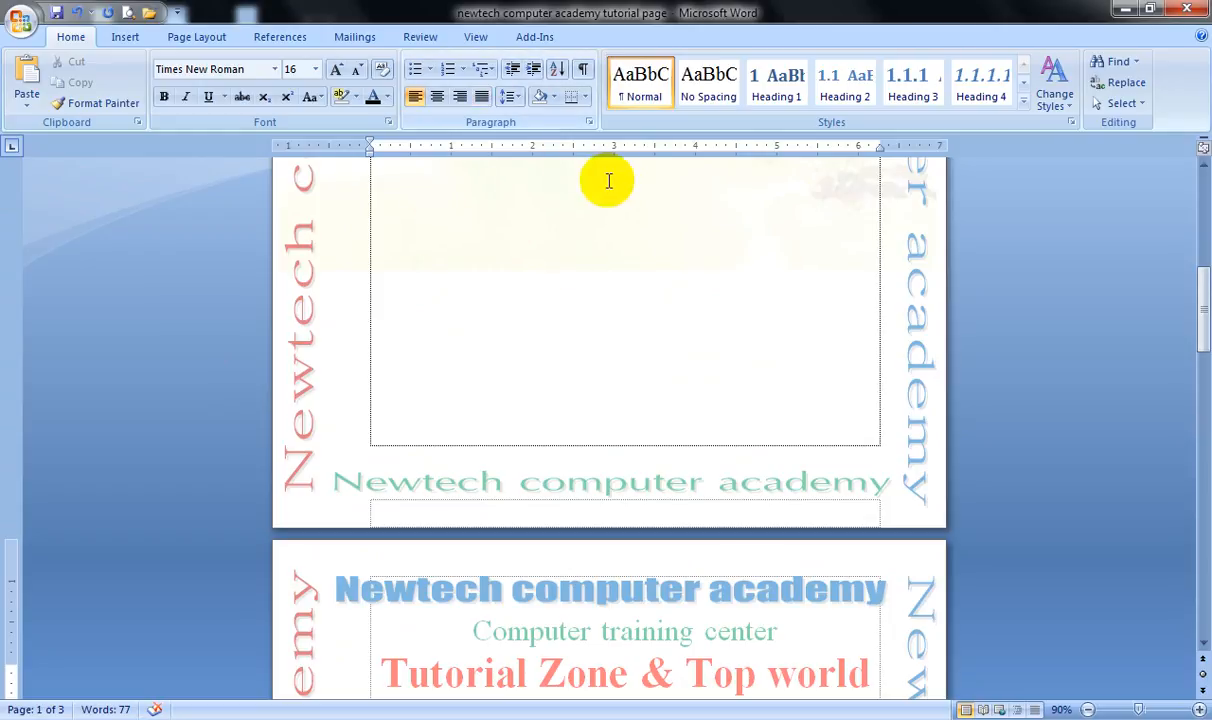
pyautogui.scroll(-8, 576, 290)
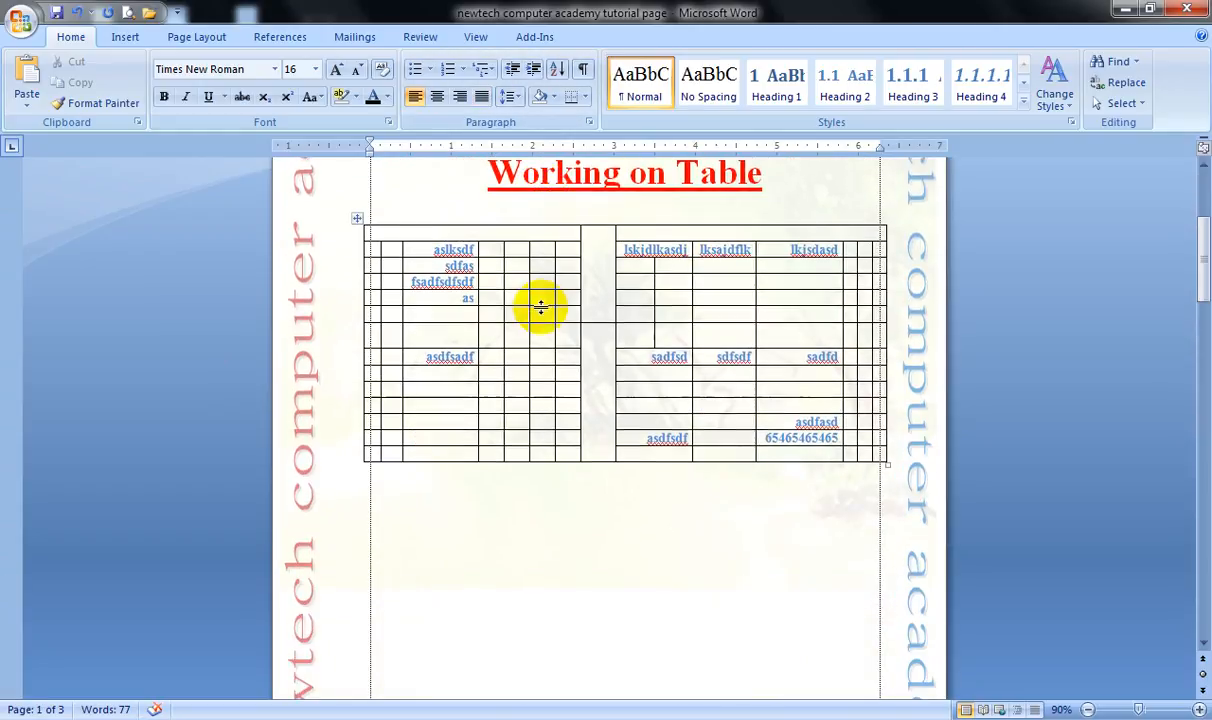
pyautogui.scroll(-8, 540, 308)
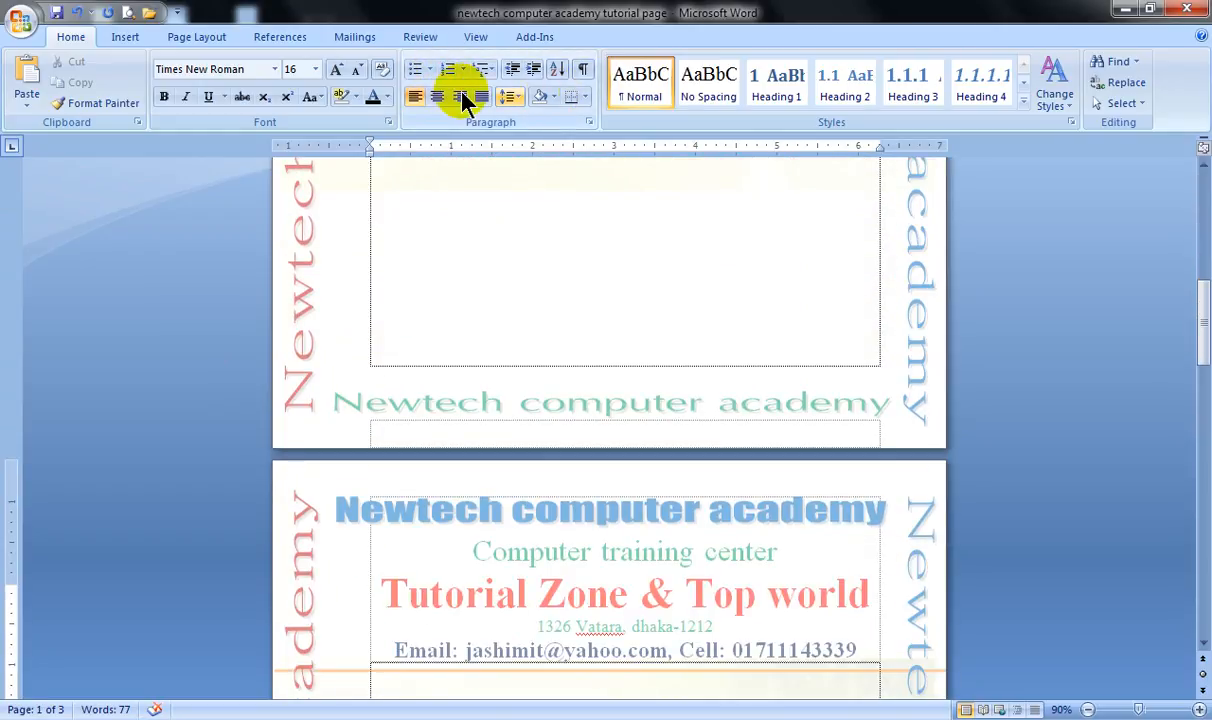
pyautogui.scroll(-3, 560, 257)
pyautogui.scroll(-1, 540, 300)
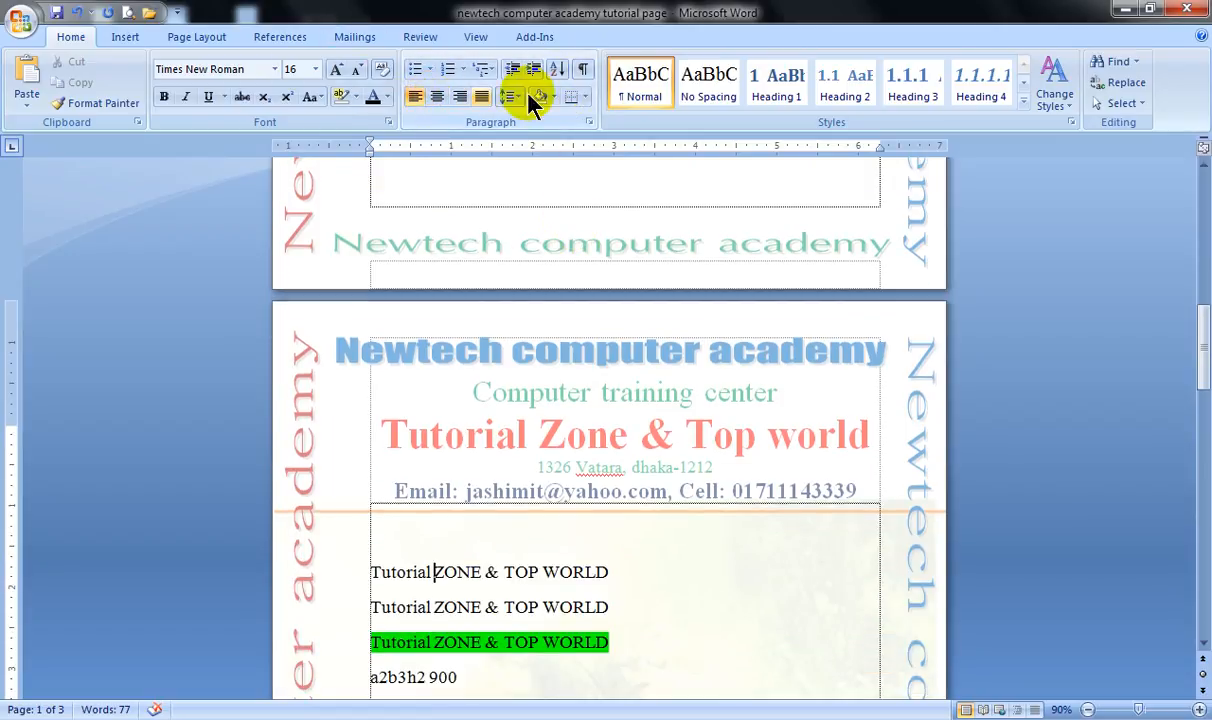
pyautogui.scroll(-3, 546, 290)
pyautogui.click(468, 450)
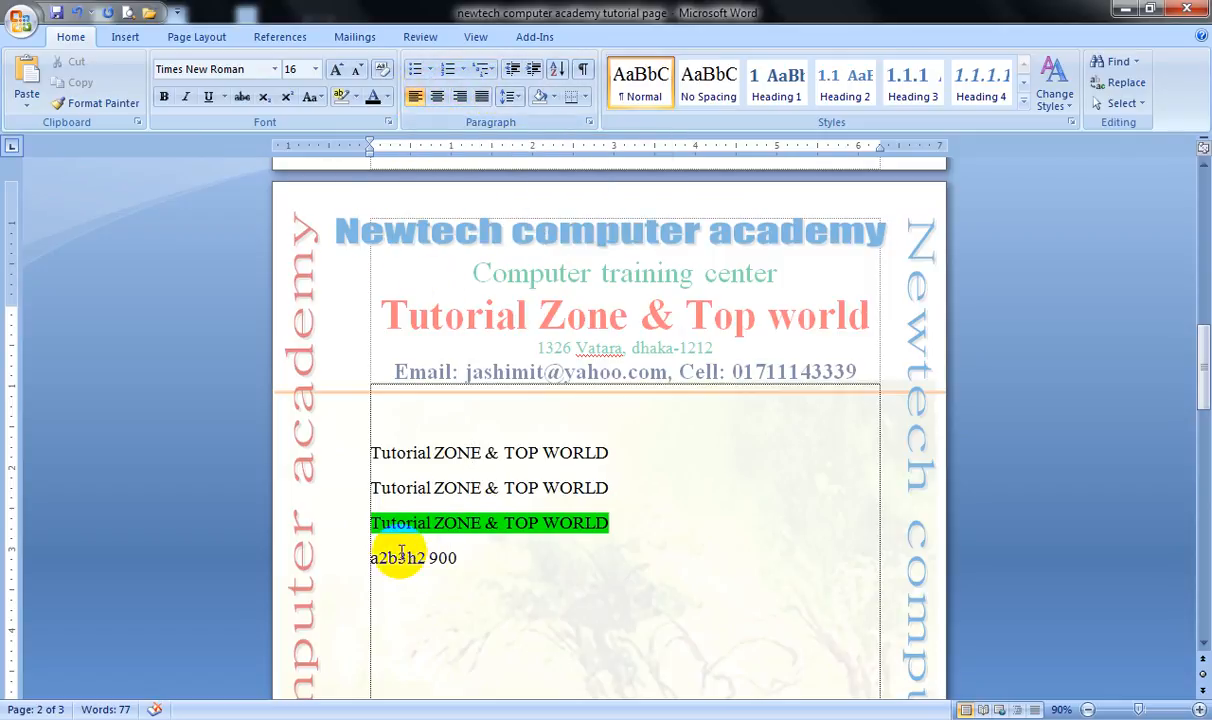
# Insert three blank lines above the "a2b3h2 900" line to separate it from the green-highlighted line.
pyautogui.click(371, 560)
pyautogui.press('Return')
pyautogui.press('Return')
pyautogui.press('Return')
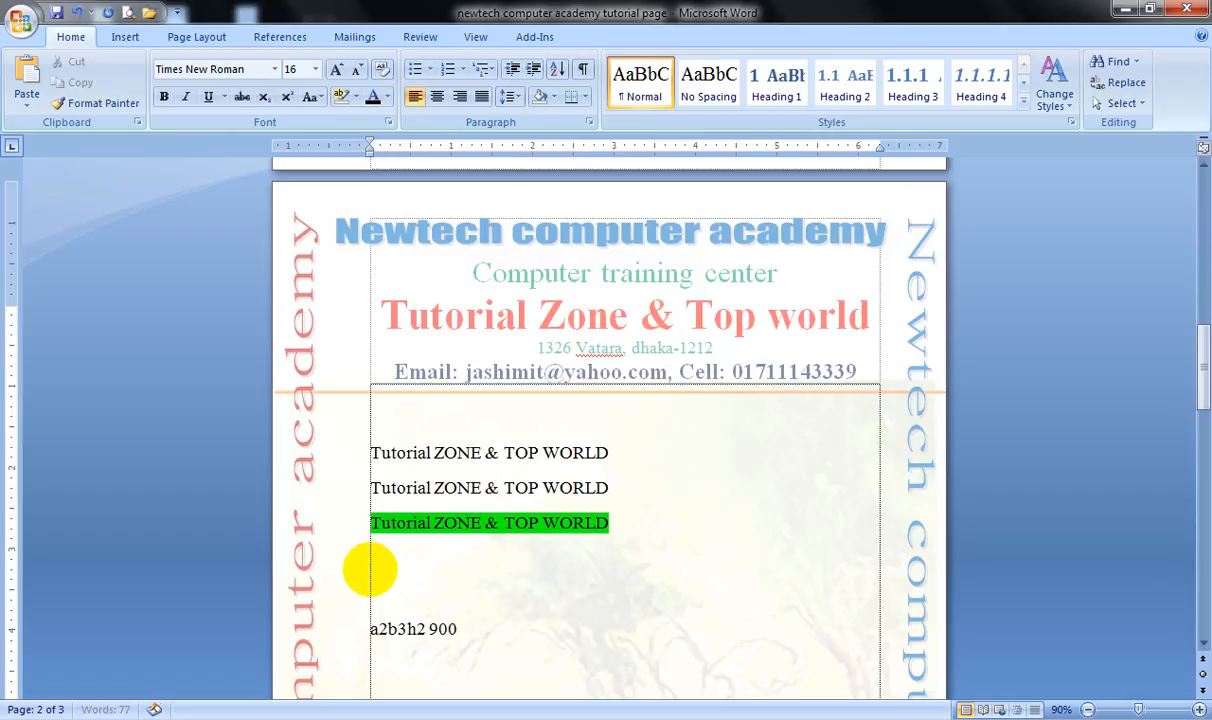
pyautogui.moveTo(334, 453); pyautogui.dragTo(335, 514)
pyautogui.click(411, 558)
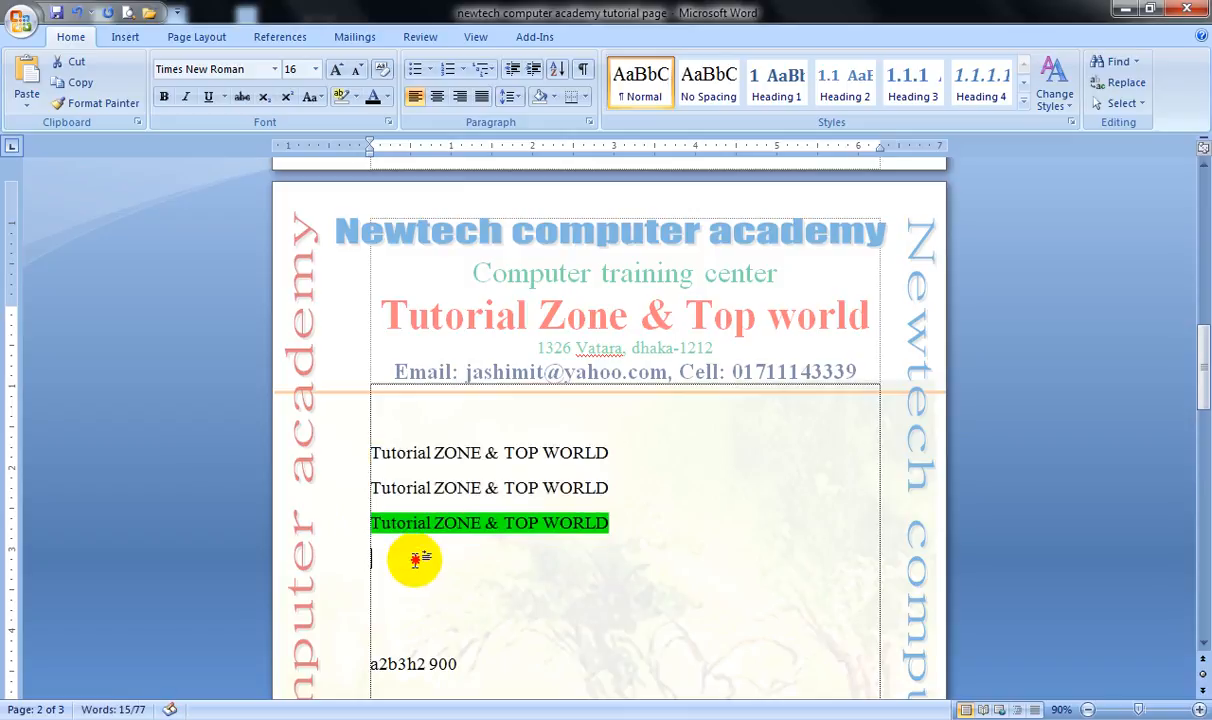
# Center the first "Tutorial ZONE & TOP WORLD" line and right-align the second one.
pyautogui.click(349, 461)
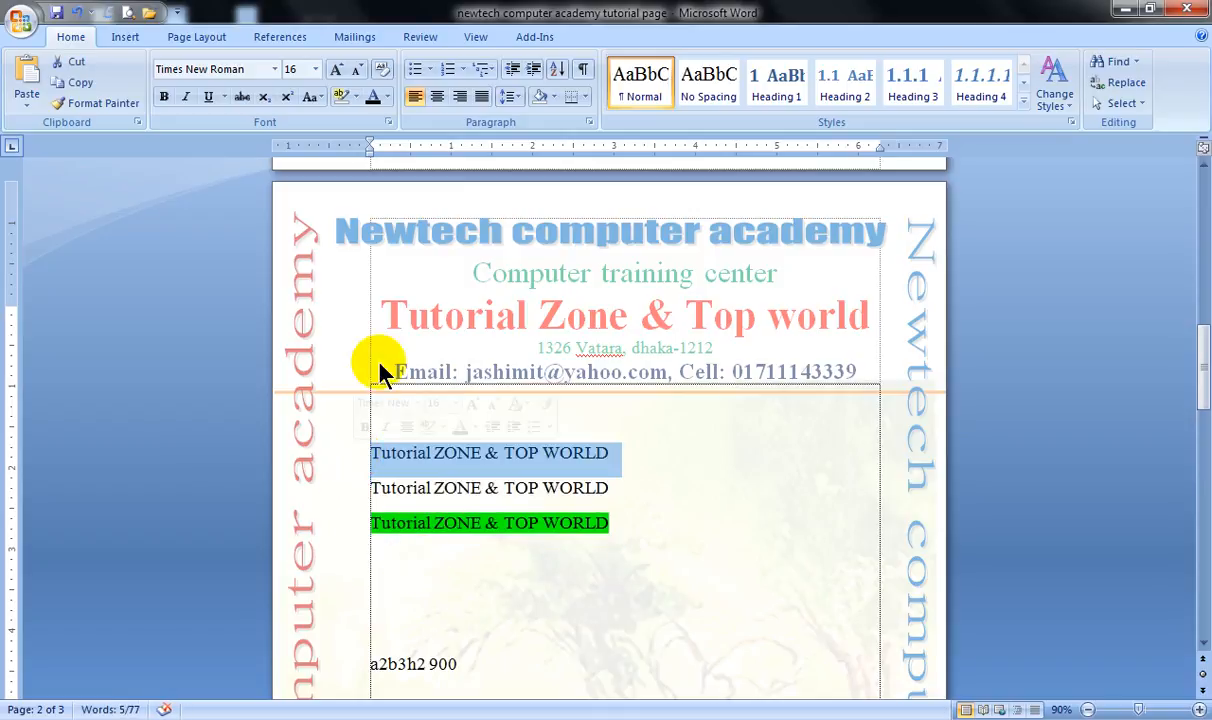
pyautogui.click(437, 97)
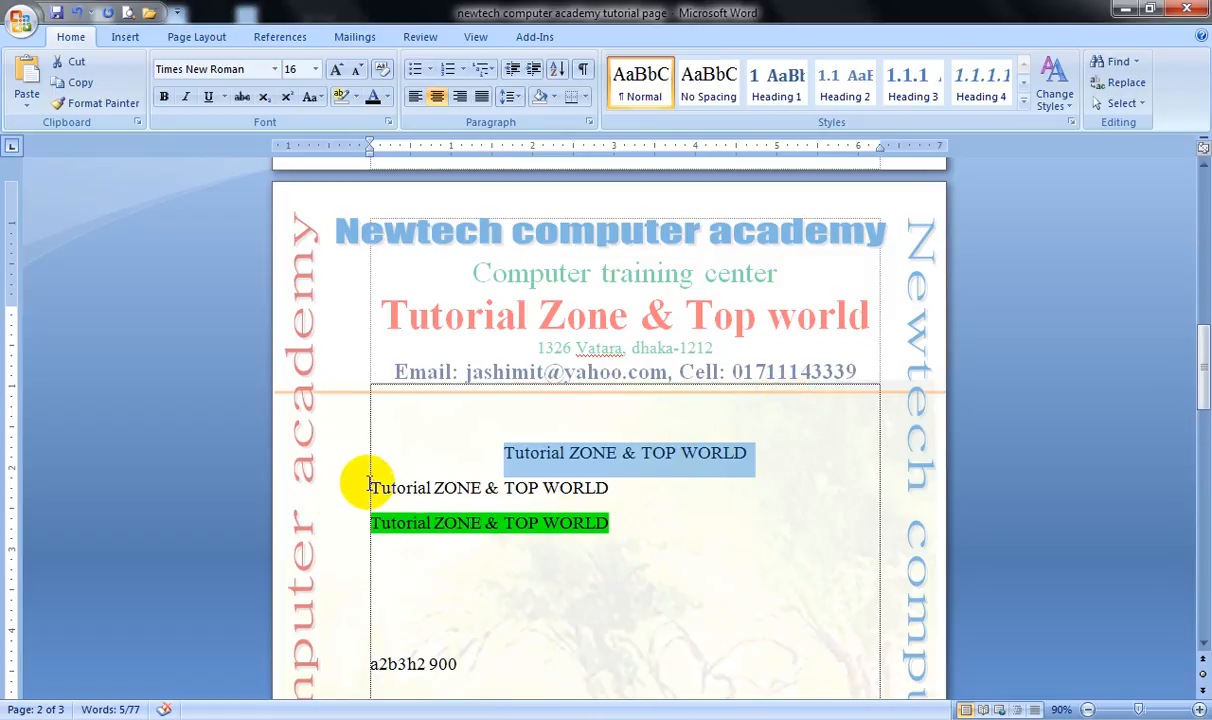
pyautogui.click(333, 498)
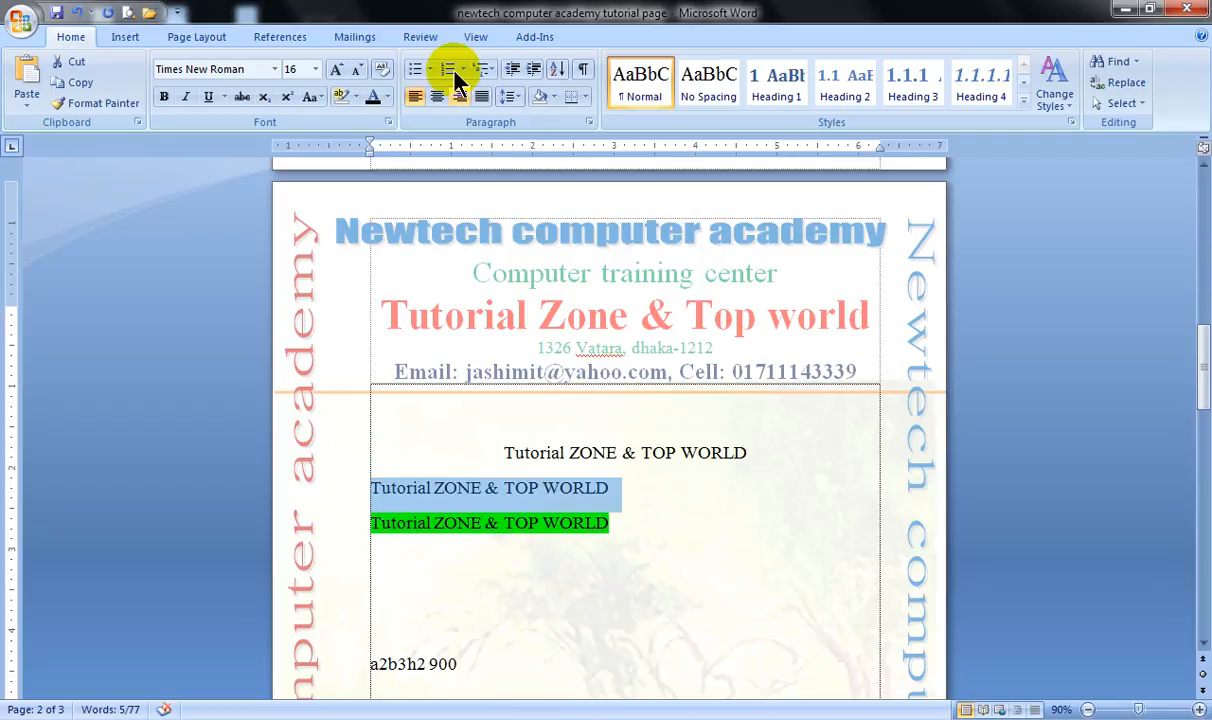
pyautogui.click(460, 97)
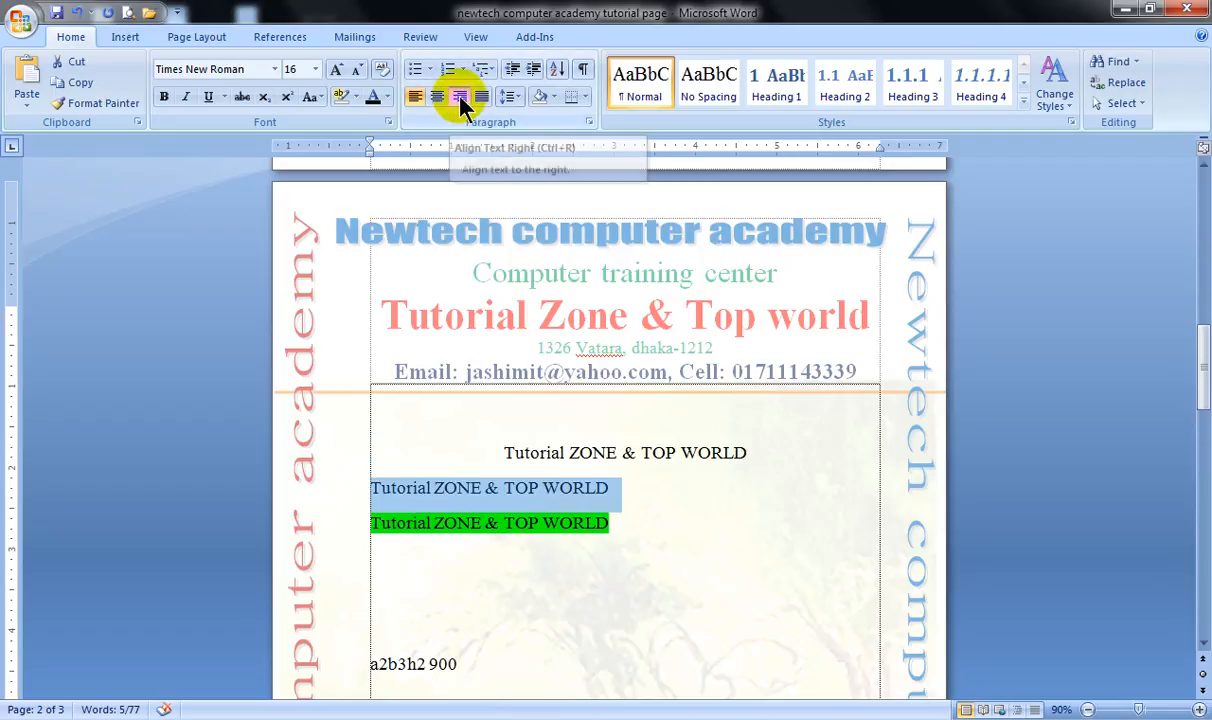
pyautogui.click(352, 525)
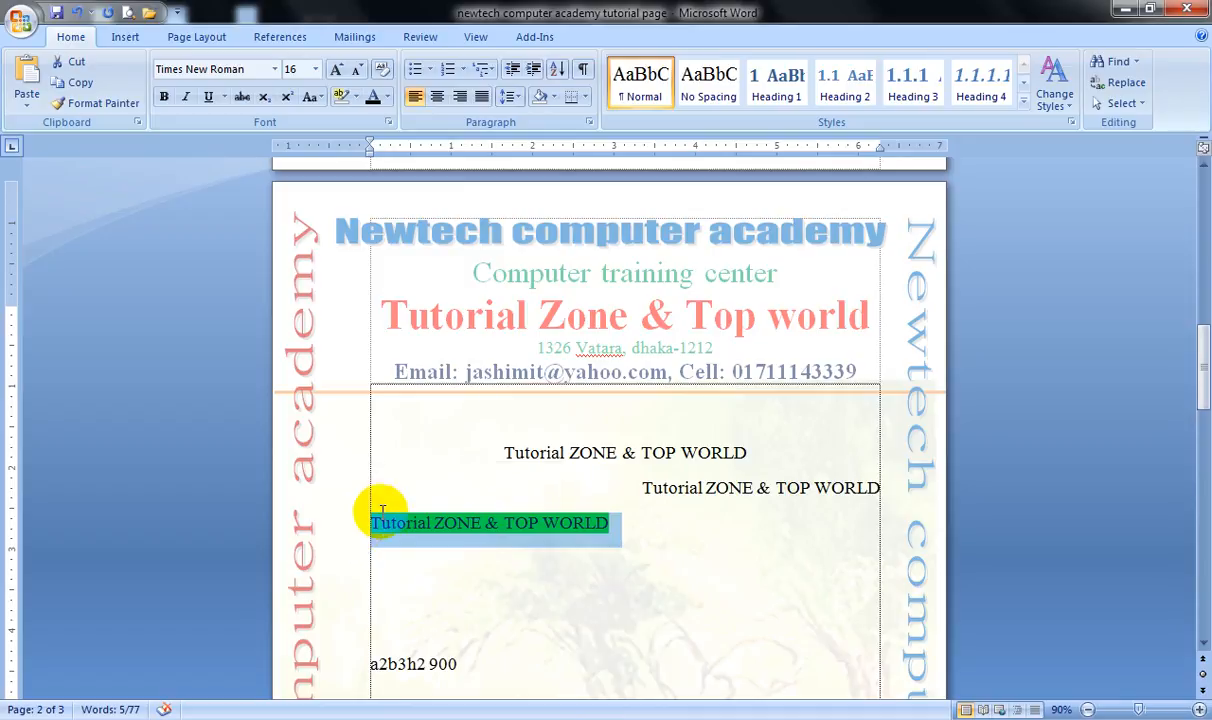
pyautogui.click(622, 453)
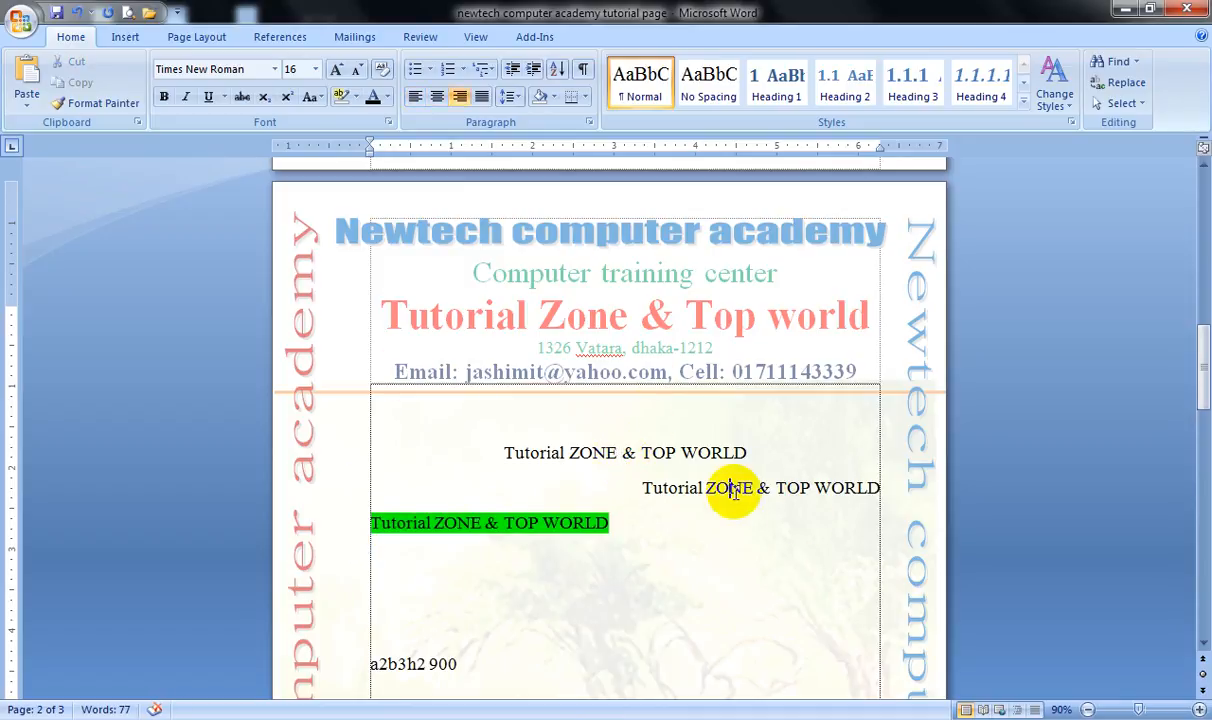
# Add the lines "learning microsoft world" and "2015" plus a blank line below the centered first line.
pyautogui.click(426, 521)
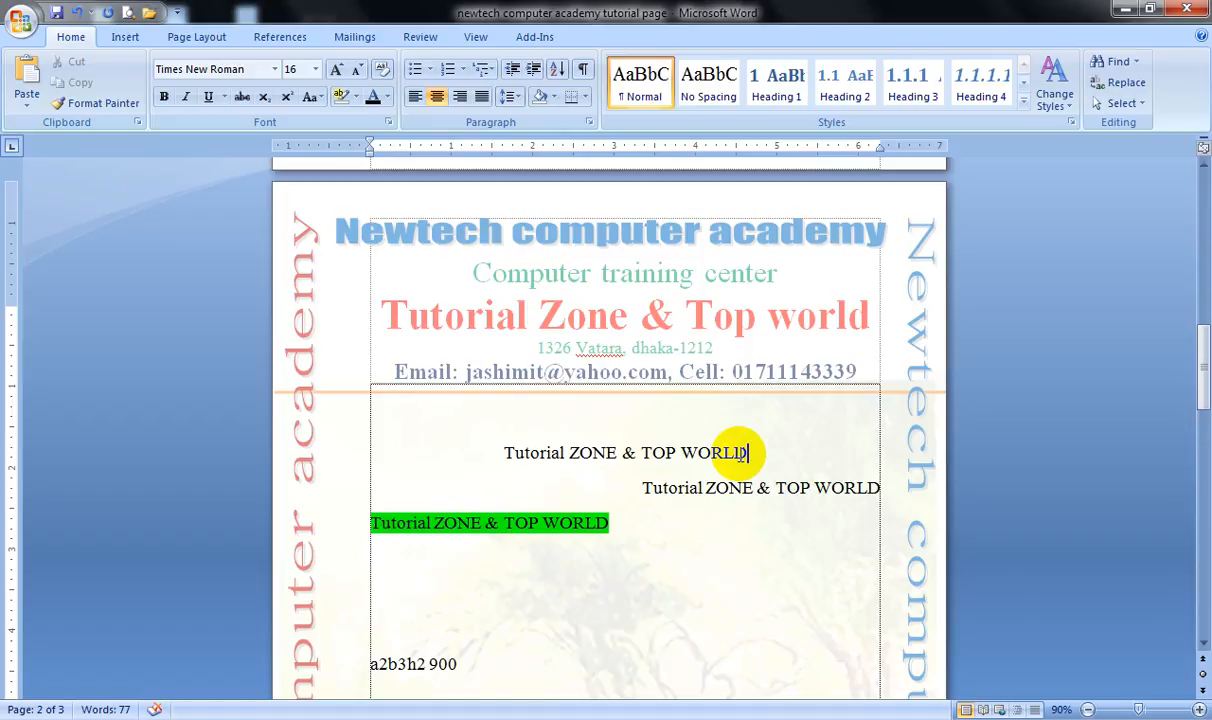
pyautogui.press('Return')
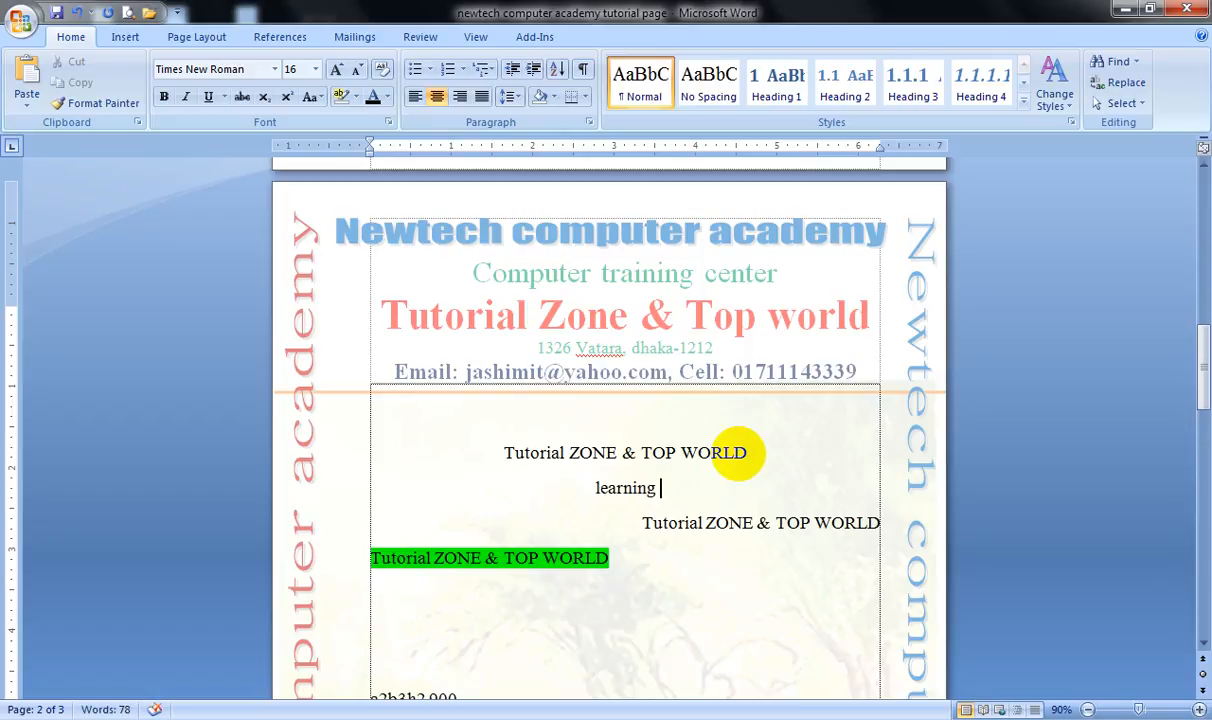
pyautogui.write('learning microsoft')
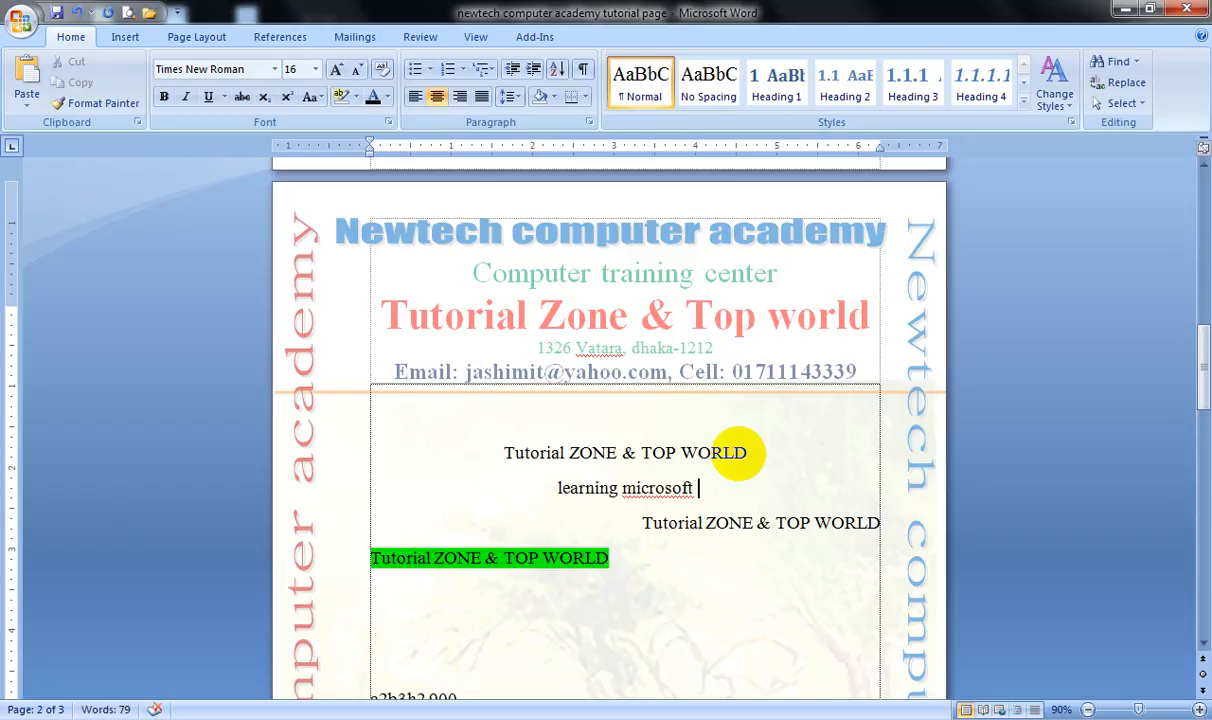
pyautogui.write(' world')
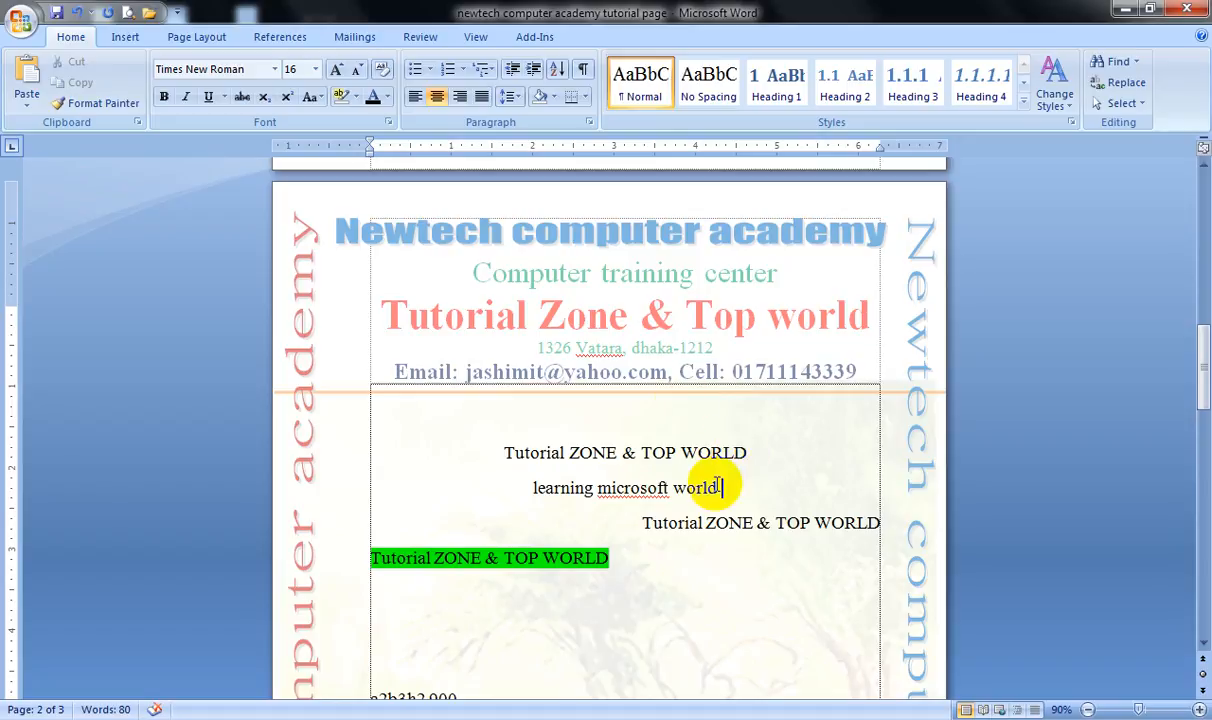
pyautogui.press('Return')
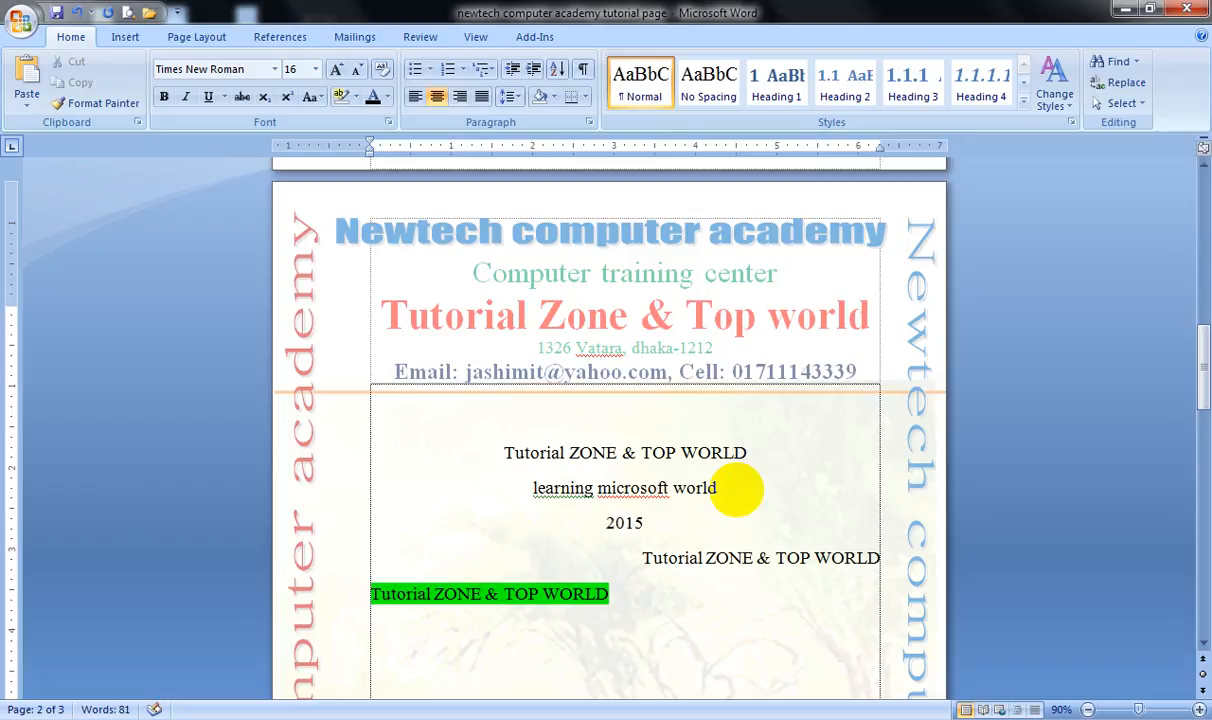
pyautogui.press('Return')
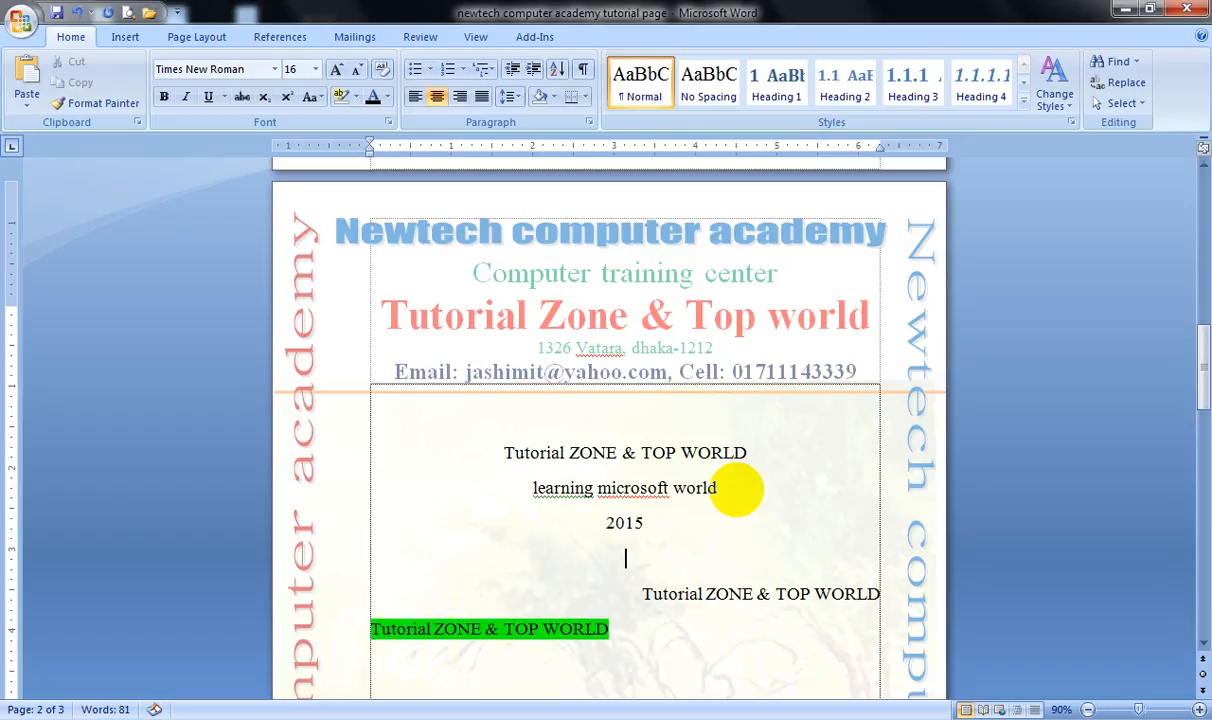
# Add the lines "Learning microsfot word" and "2015" below the right-aligned "Tutorial ZONE & TOP WORLD" line.
pyautogui.click(853, 591)
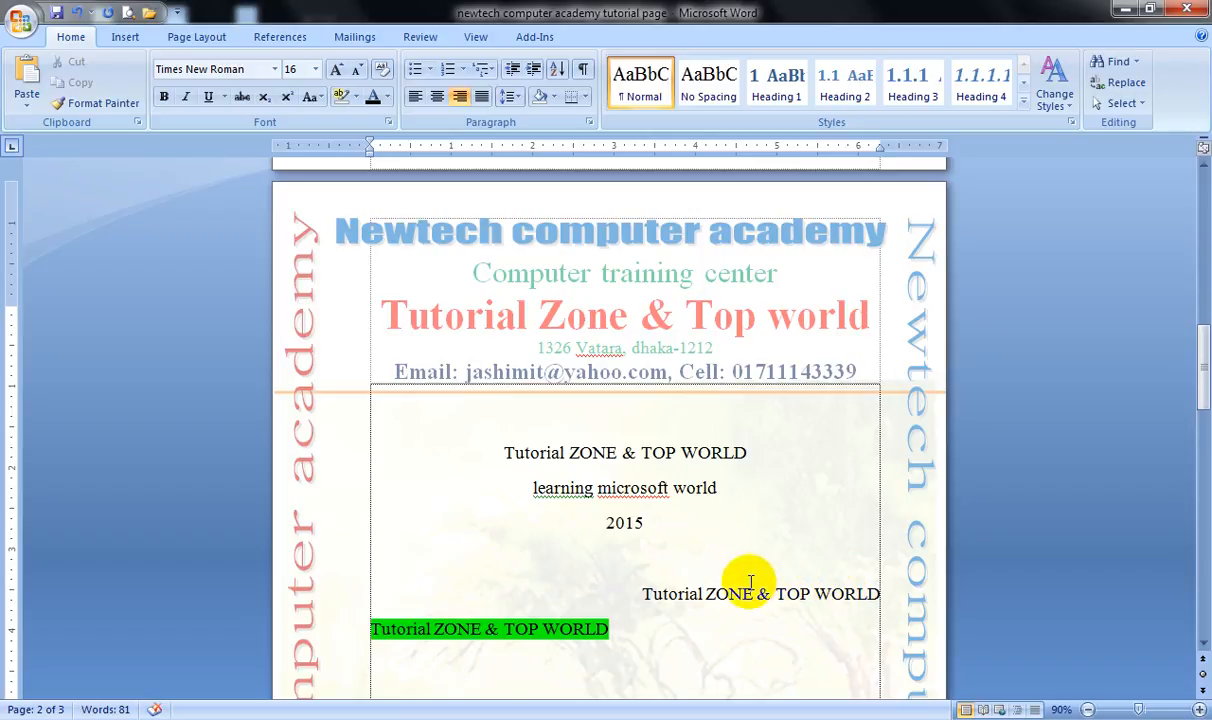
pyautogui.click(878, 601)
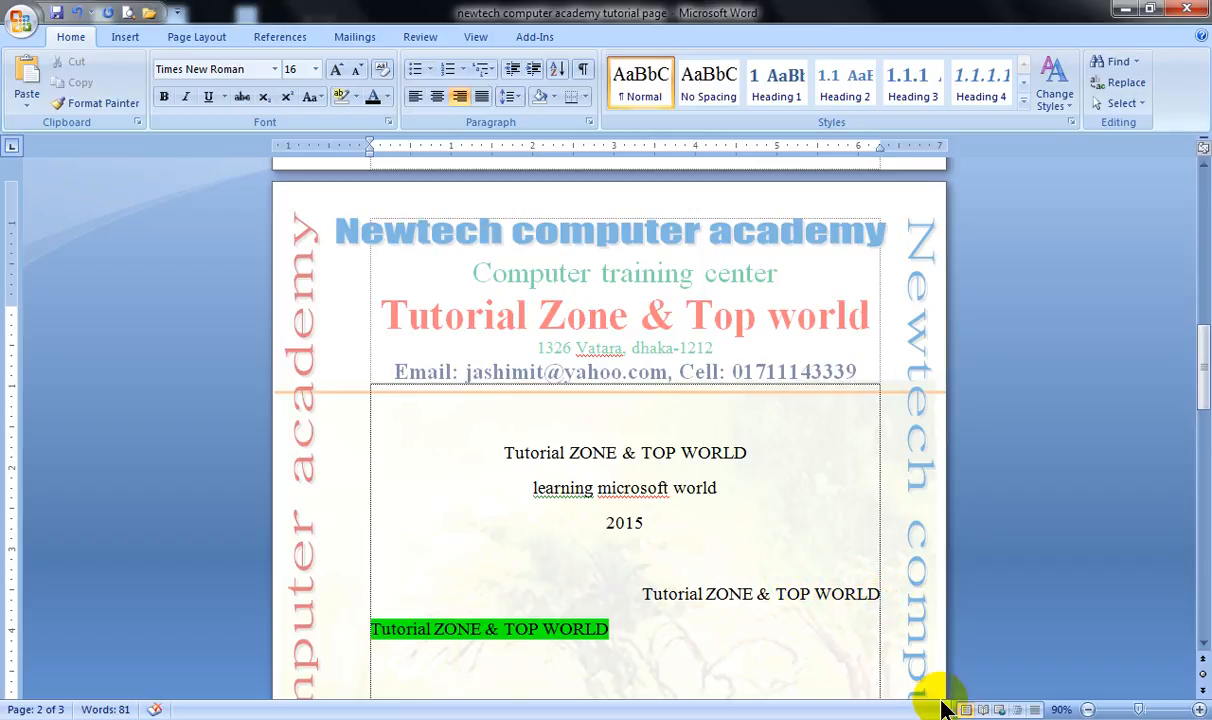
pyautogui.press('Return')
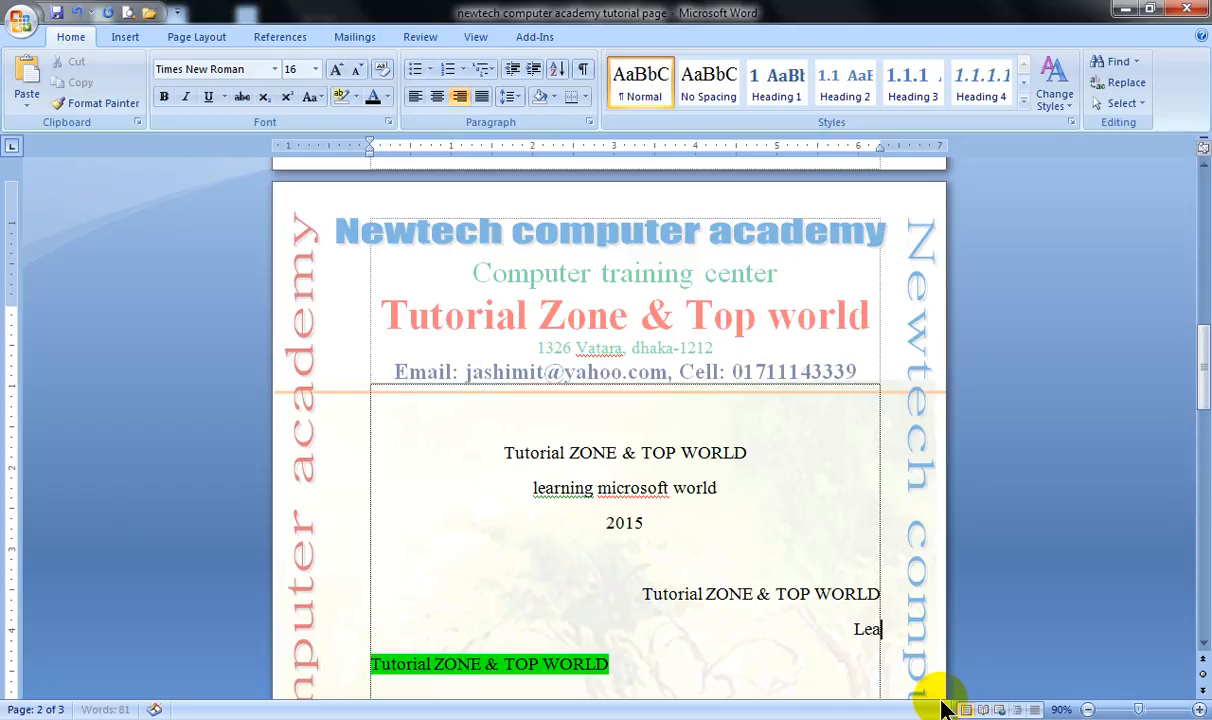
pyautogui.write('Learning mic')
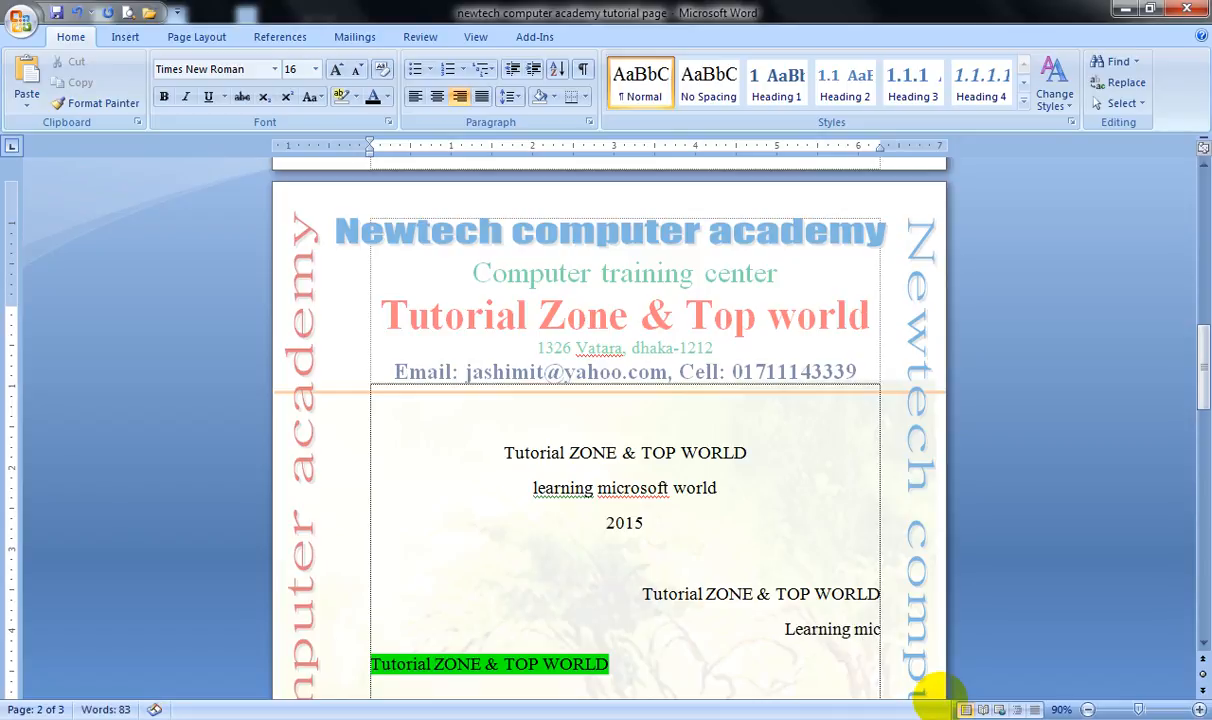
pyautogui.write('rosfot world')
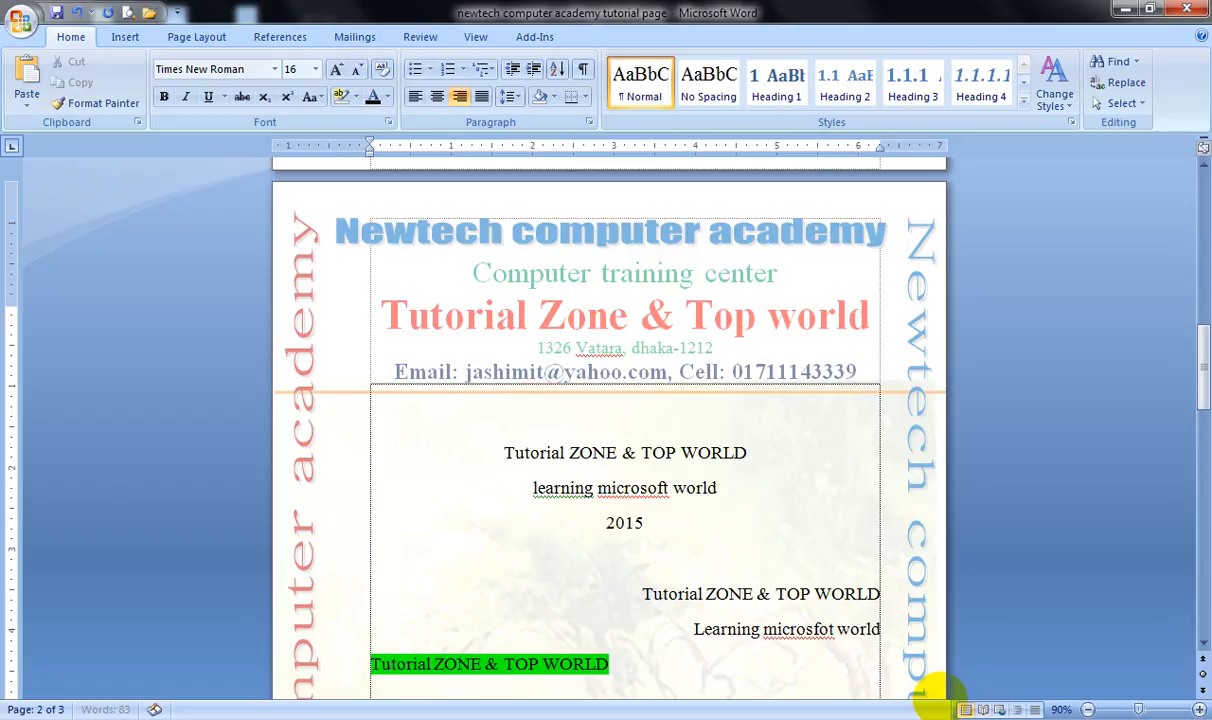
pyautogui.press('BackSpace')
pyautogui.press('BackSpace')
pyautogui.write('d')
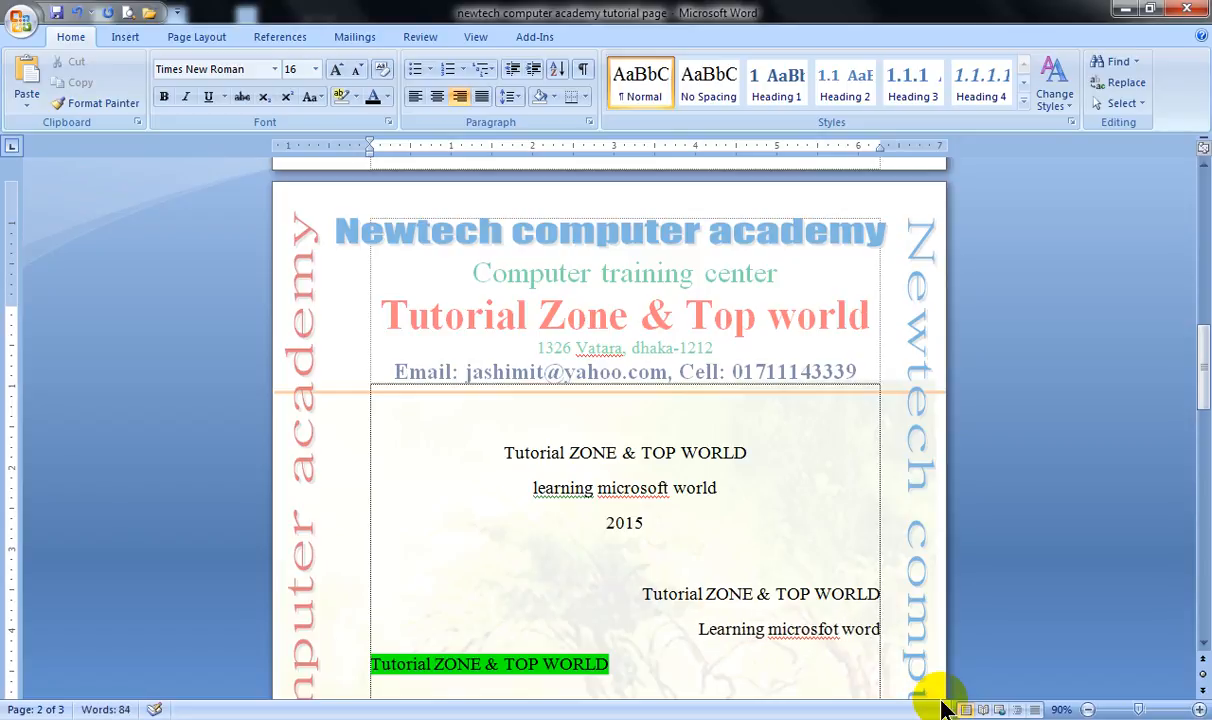
pyautogui.press('Return')
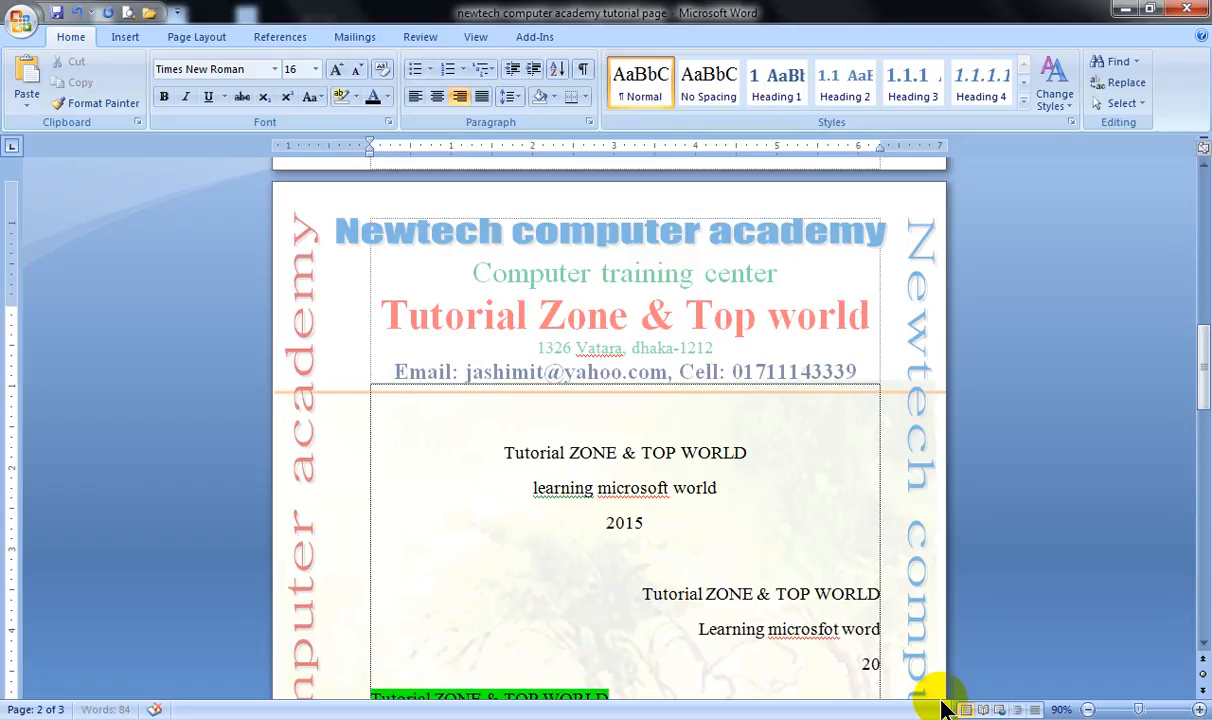
# Correct the last word of the centered "learning microsoft" line to "word".
pyautogui.click(700, 488)
pyautogui.press('Delete')
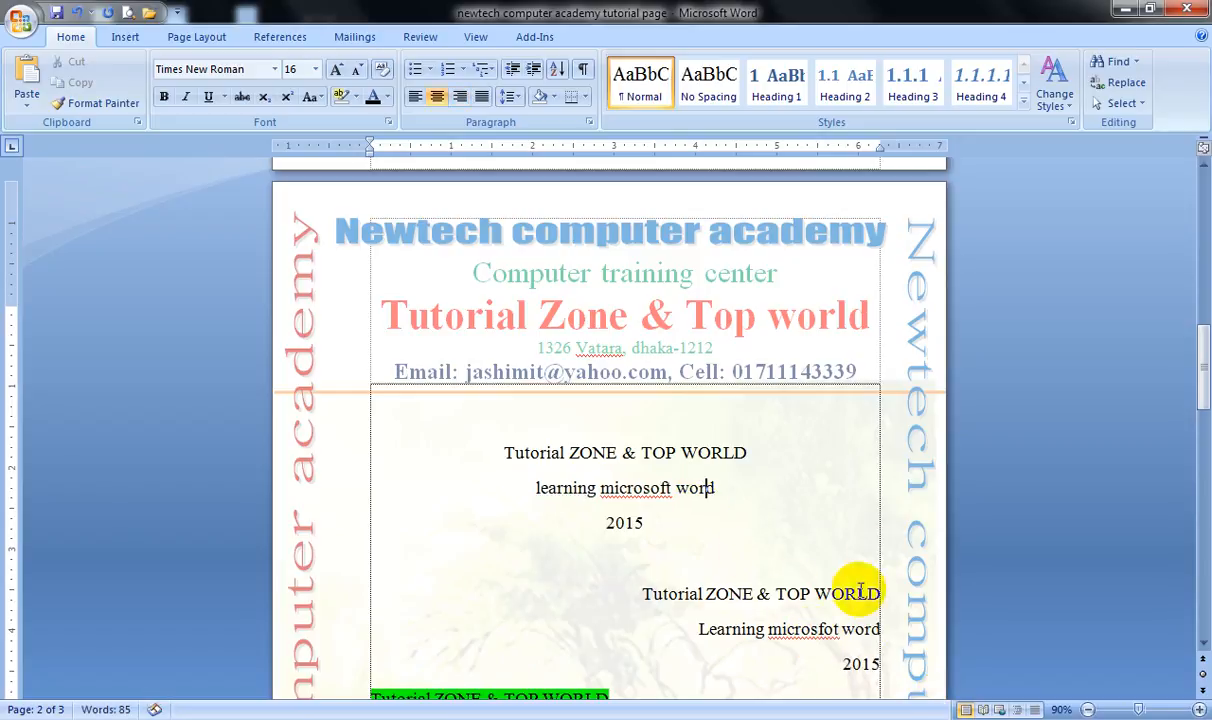
# Add the lines "learning microsoft word" and "2015" below the green-highlighted "Tutorial ZONE & TOP WORLD" line.
pyautogui.scroll(-2, 826, 617)
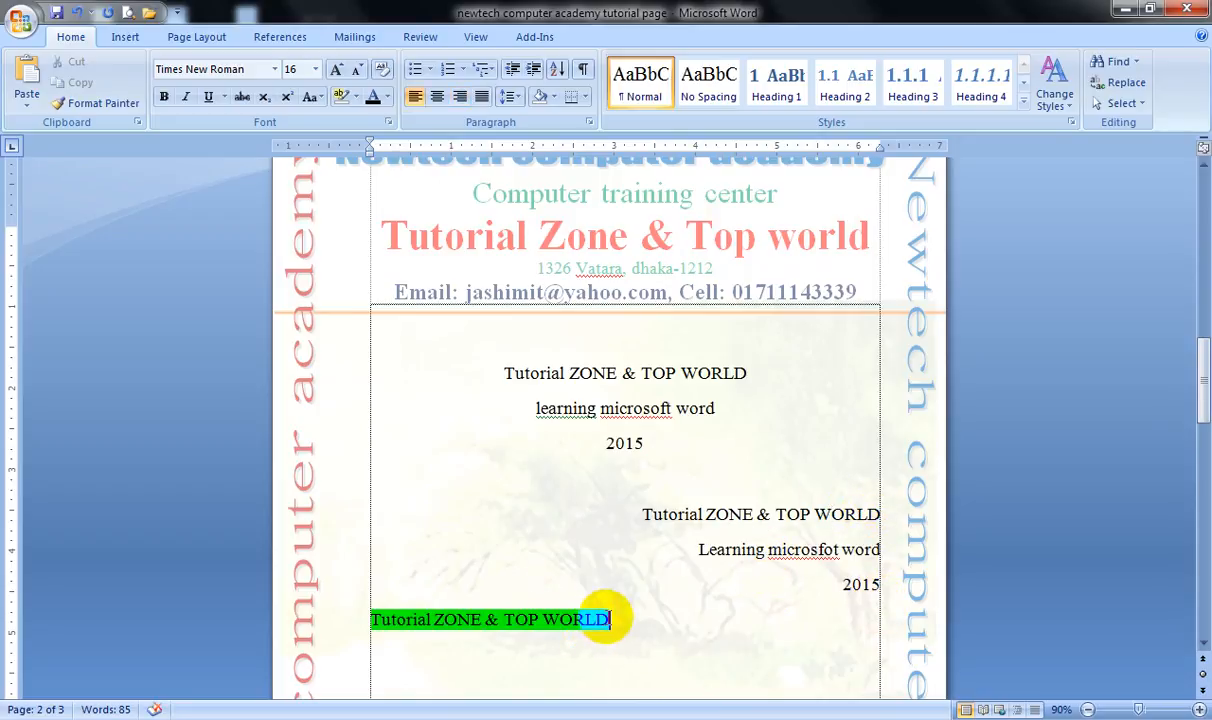
pyautogui.click(600, 621)
pyautogui.press('Return')
pyautogui.write('learning')
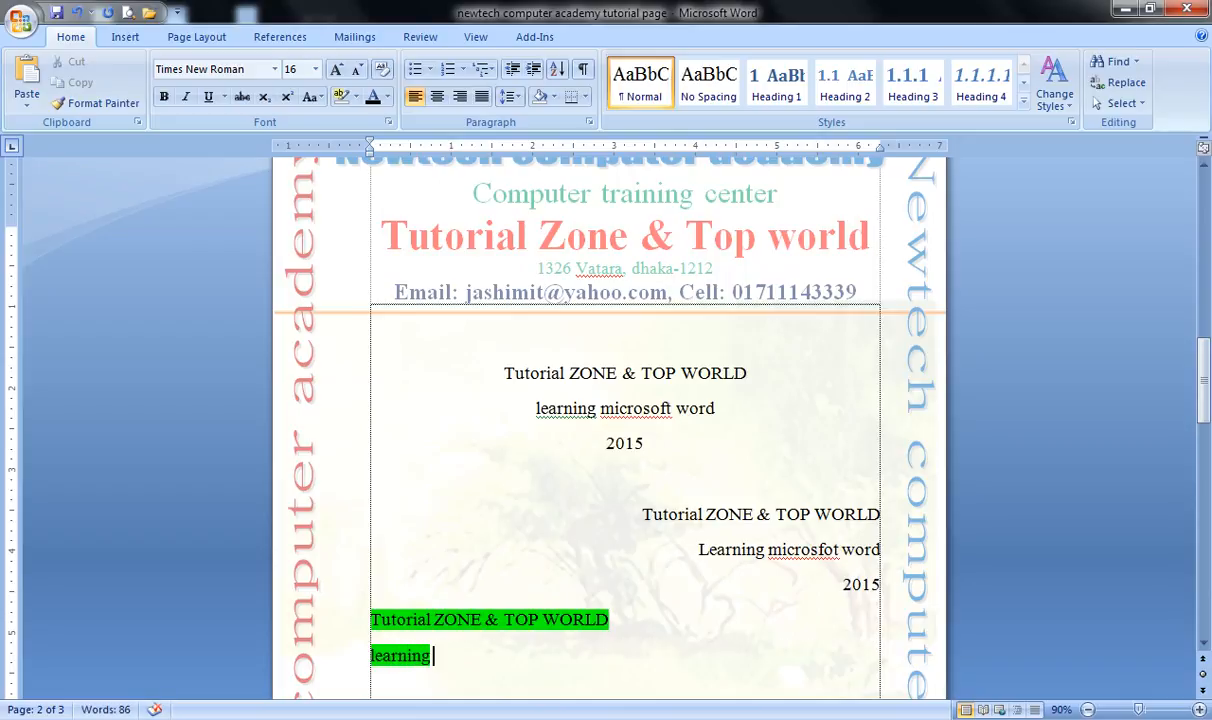
pyautogui.write('soft word')
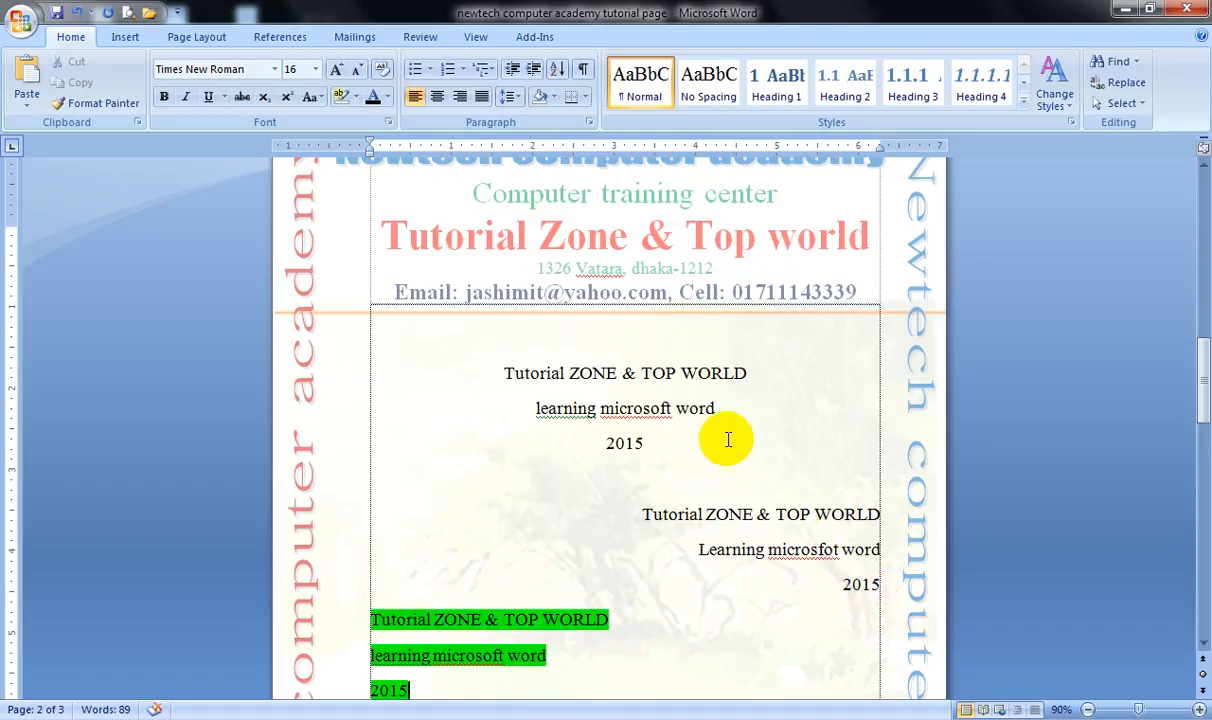
# Set the three centered lines to 1.0 line spacing and remove the space after their paragraphs.
pyautogui.scroll(-1, 578, 428)
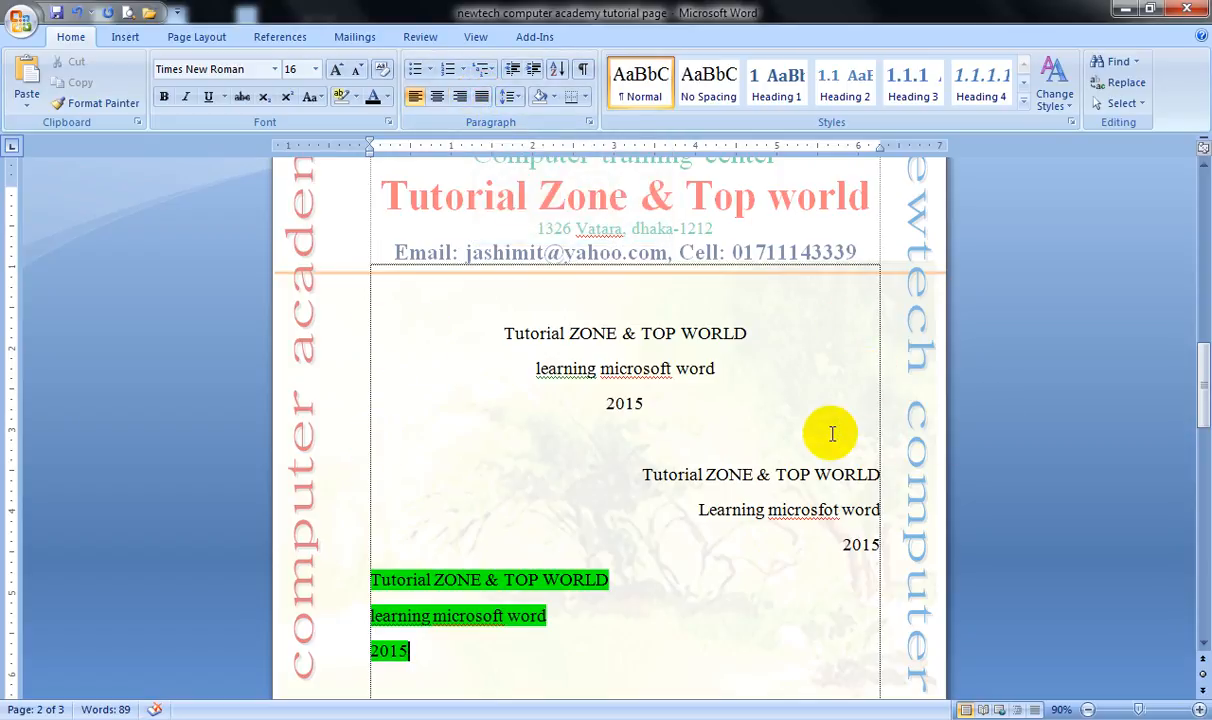
pyautogui.scroll(2, 806, 416)
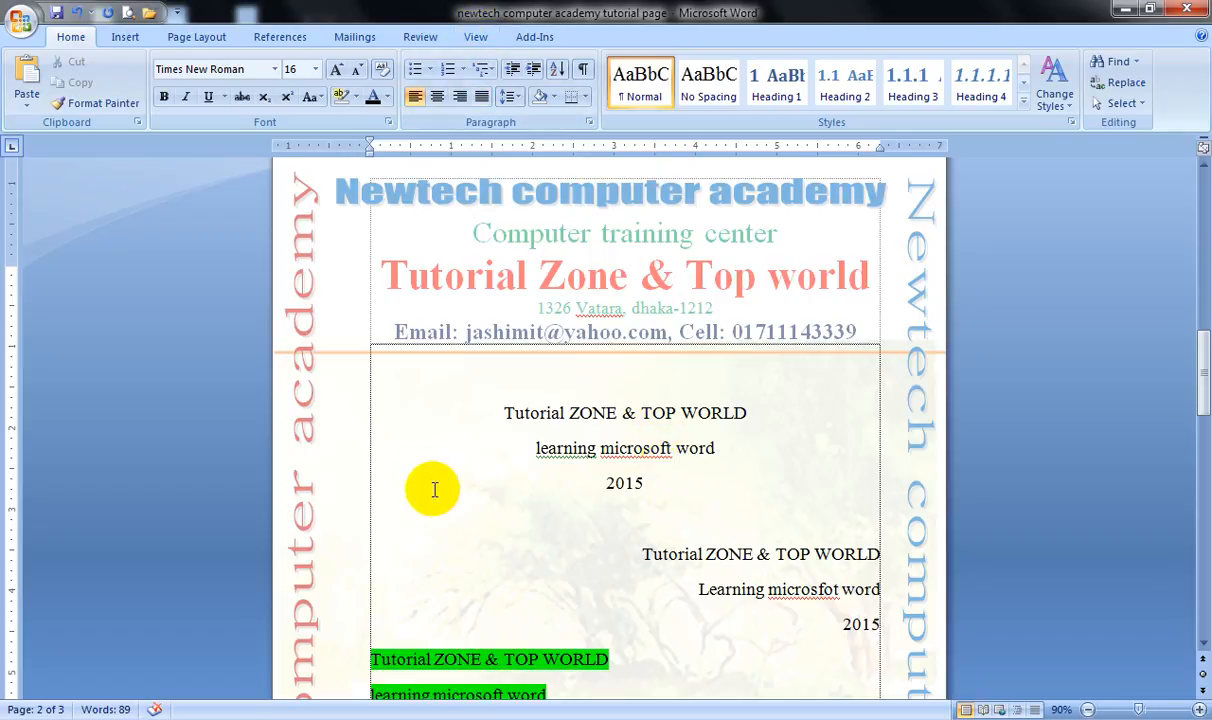
pyautogui.scroll(1, 310, 450)
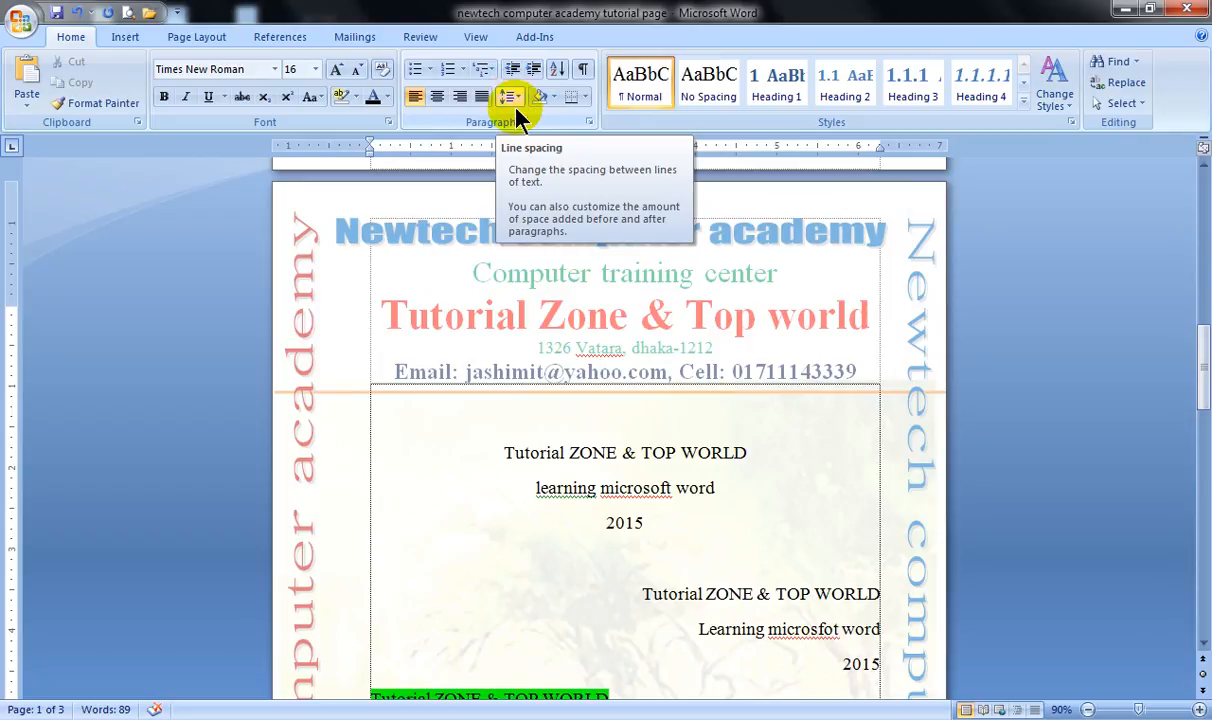
pyautogui.click(617, 484)
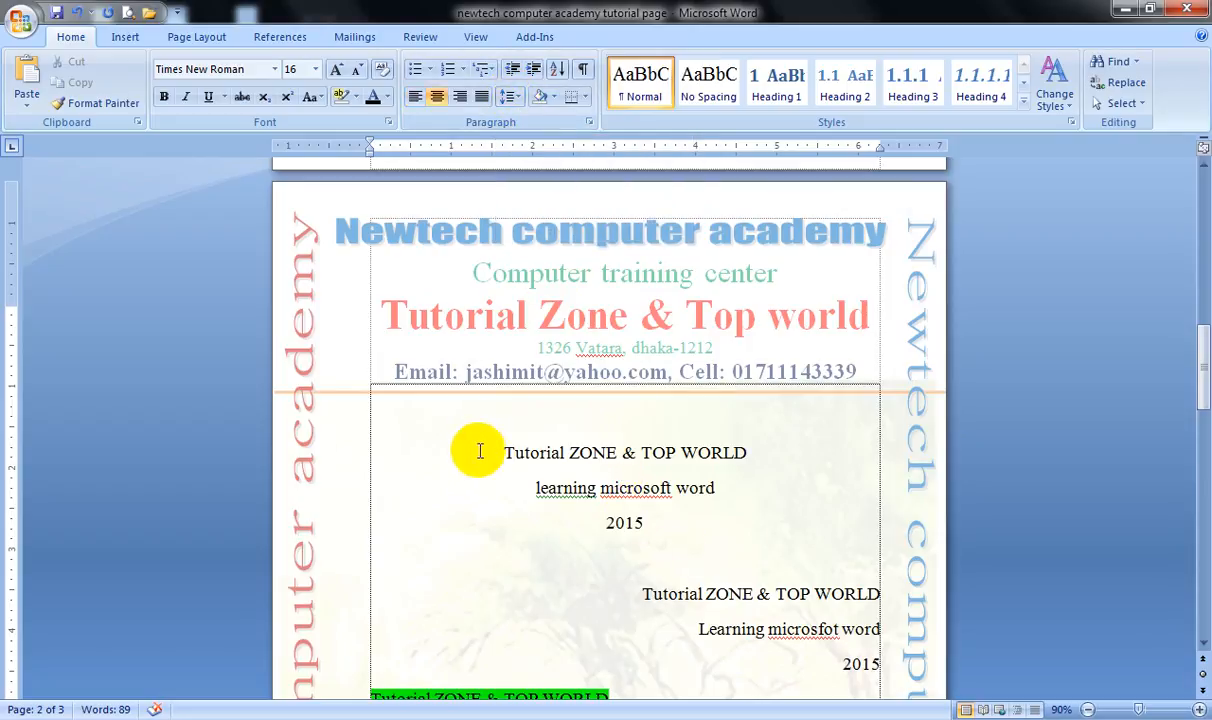
pyautogui.moveTo(503, 452); pyautogui.dragTo(652, 530)
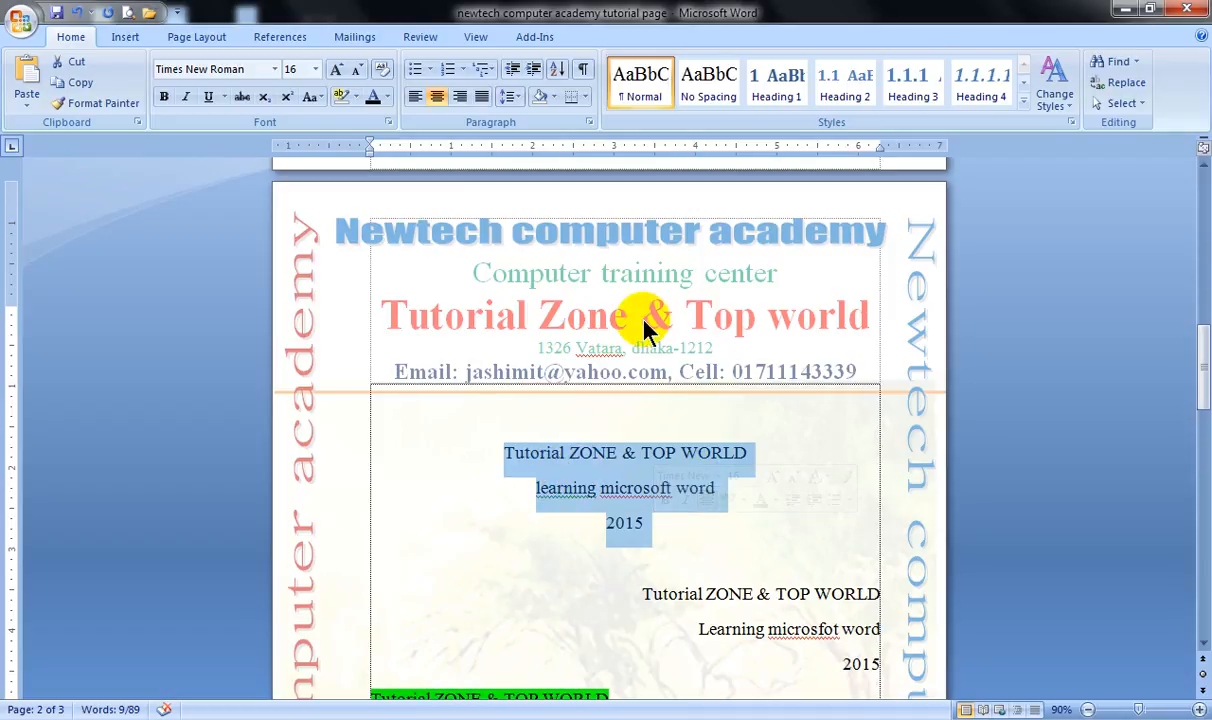
pyautogui.click(507, 96)
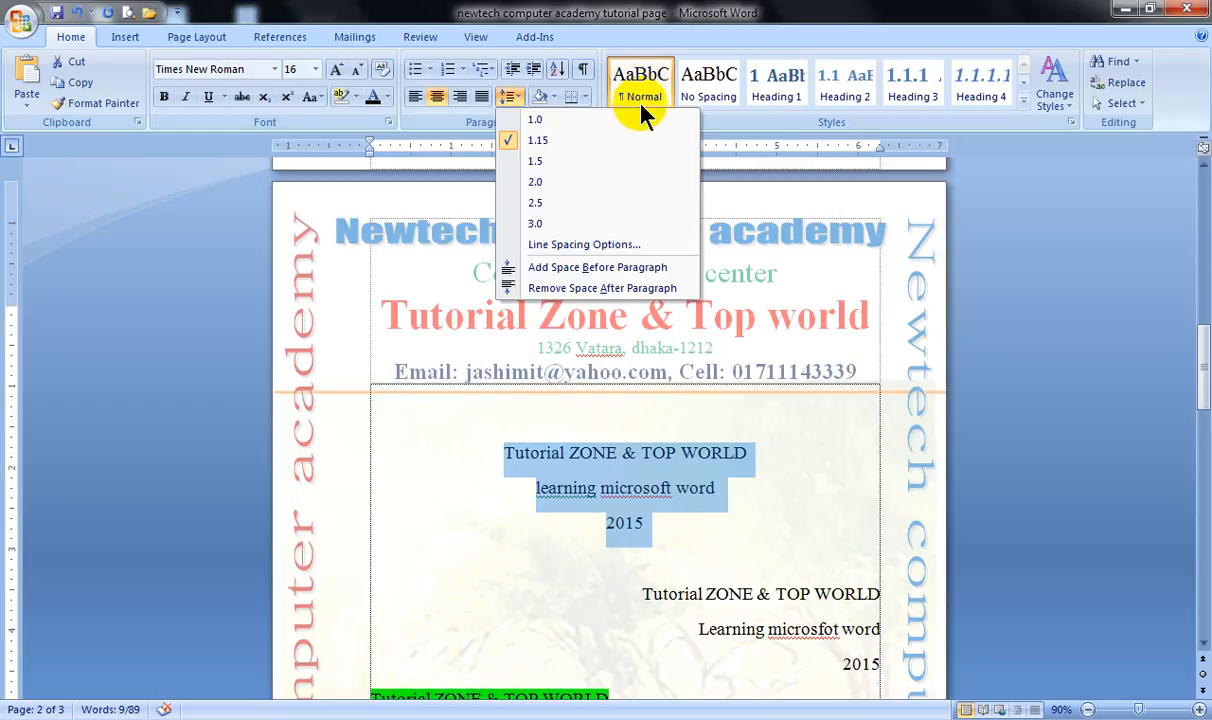
pyautogui.click(537, 124)
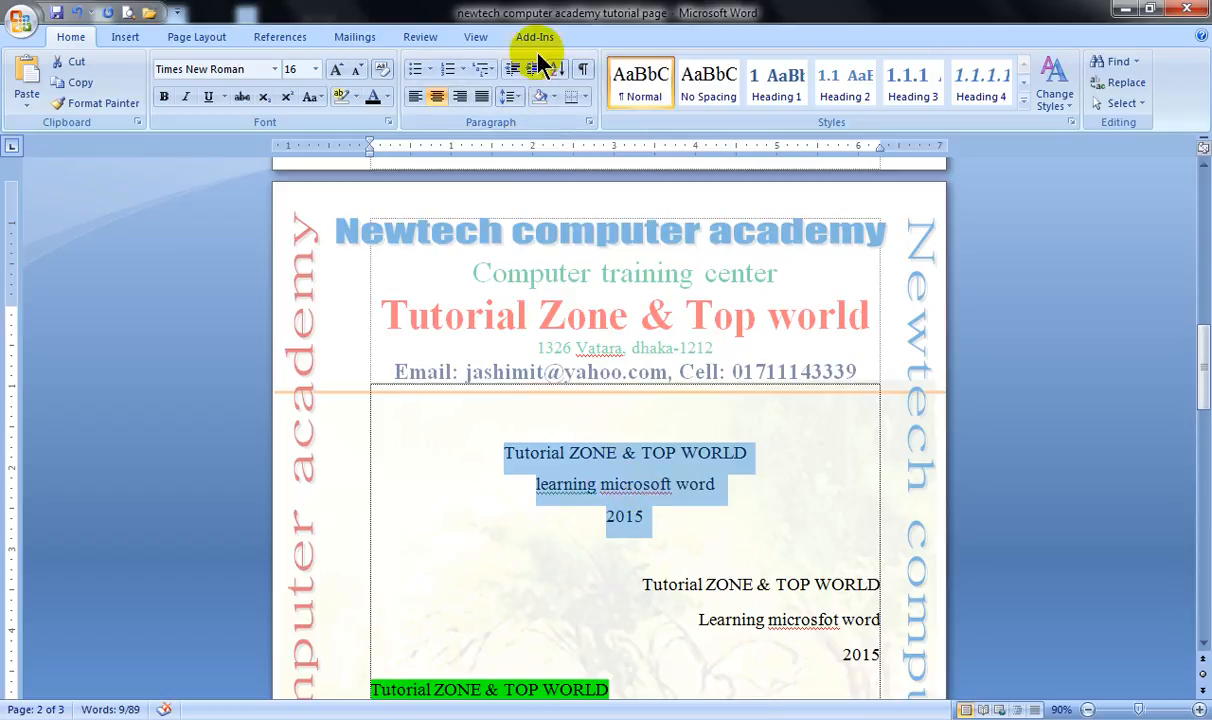
pyautogui.click(510, 97)
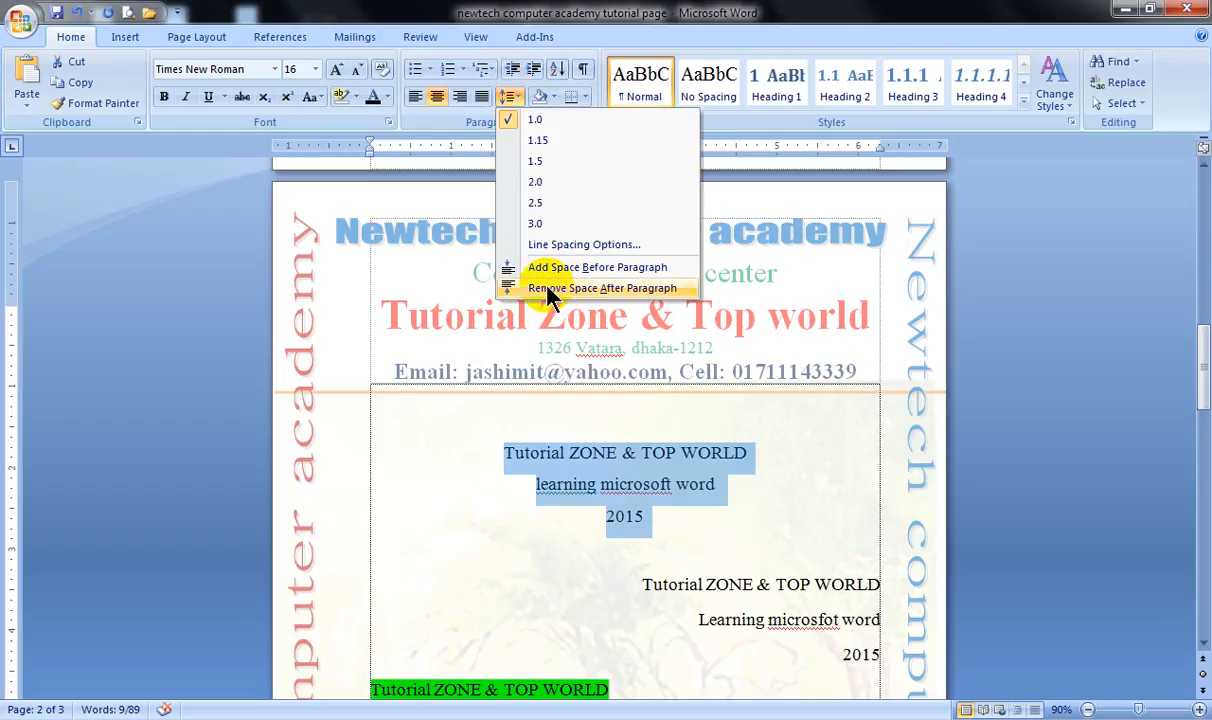
pyautogui.click(590, 289)
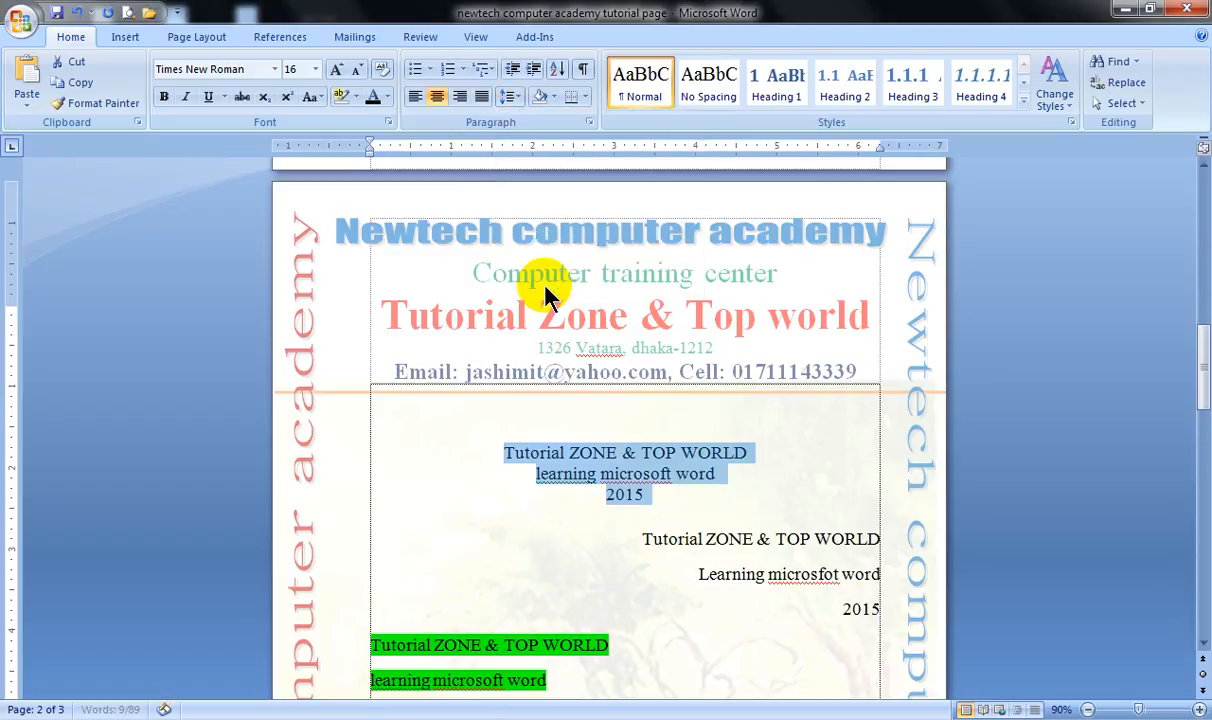
# Set the line spacing of the three centered lines to 2.0 and dismiss the Windows color scheme dialog.
pyautogui.click(635, 475)
pyautogui.moveTo(654, 496); pyautogui.dragTo(480, 440)
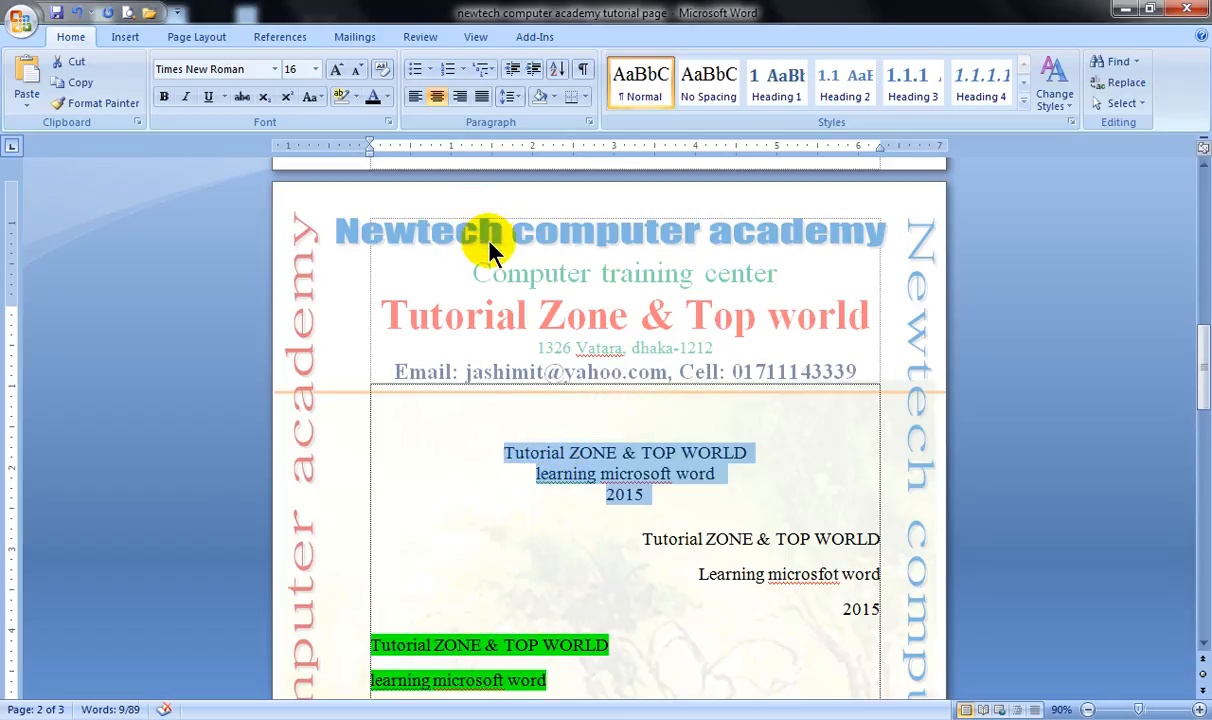
pyautogui.click(510, 97)
pyautogui.click(543, 184)
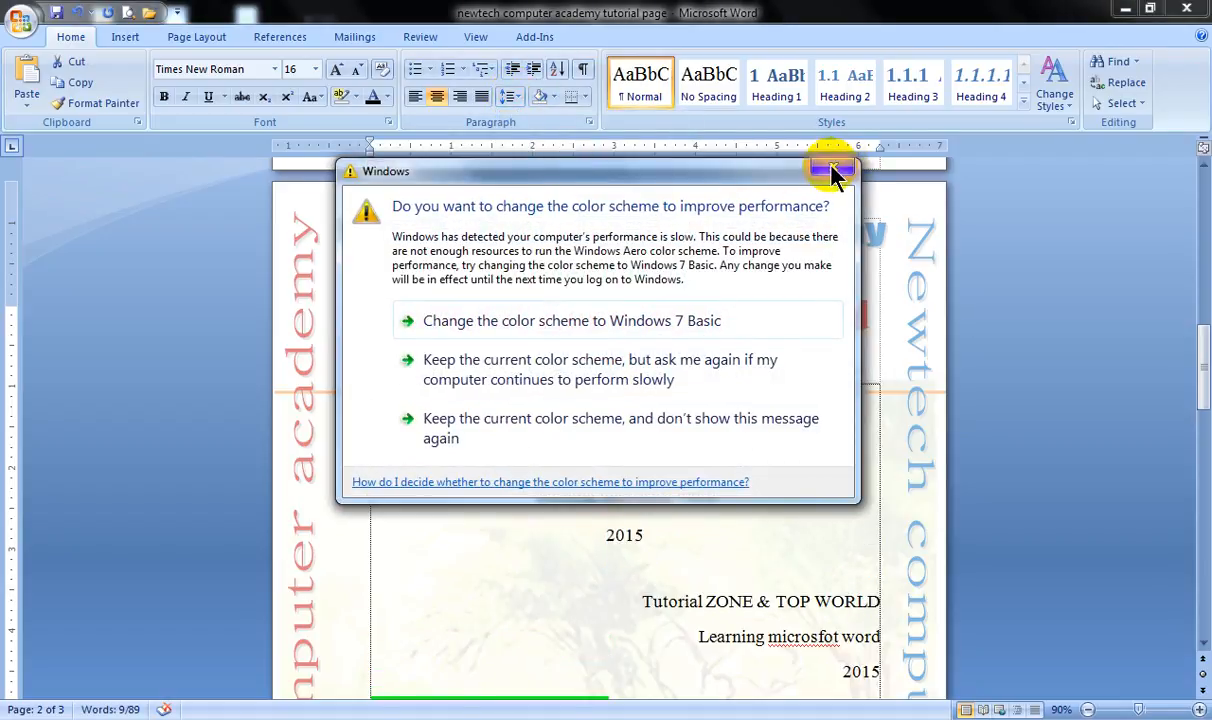
pyautogui.click(843, 170)
# Try 2.5 line spacing on the three centered lines and return them to 1.0.
pyautogui.click(508, 100)
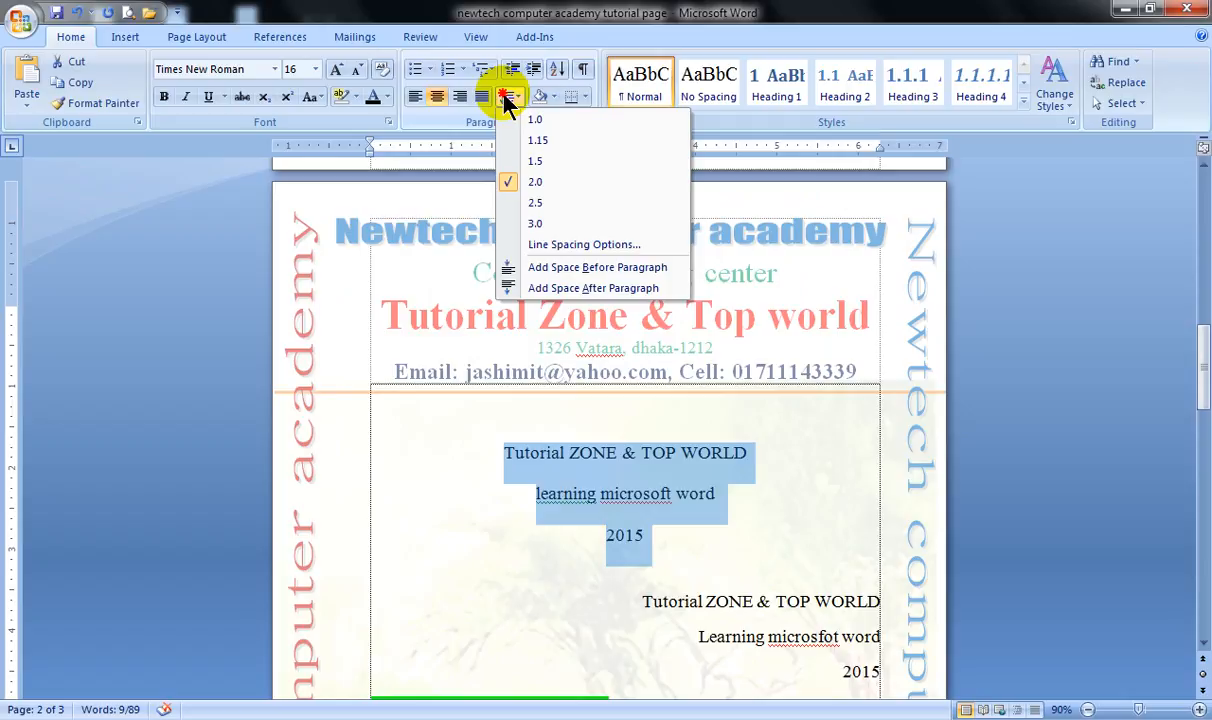
pyautogui.click(512, 203)
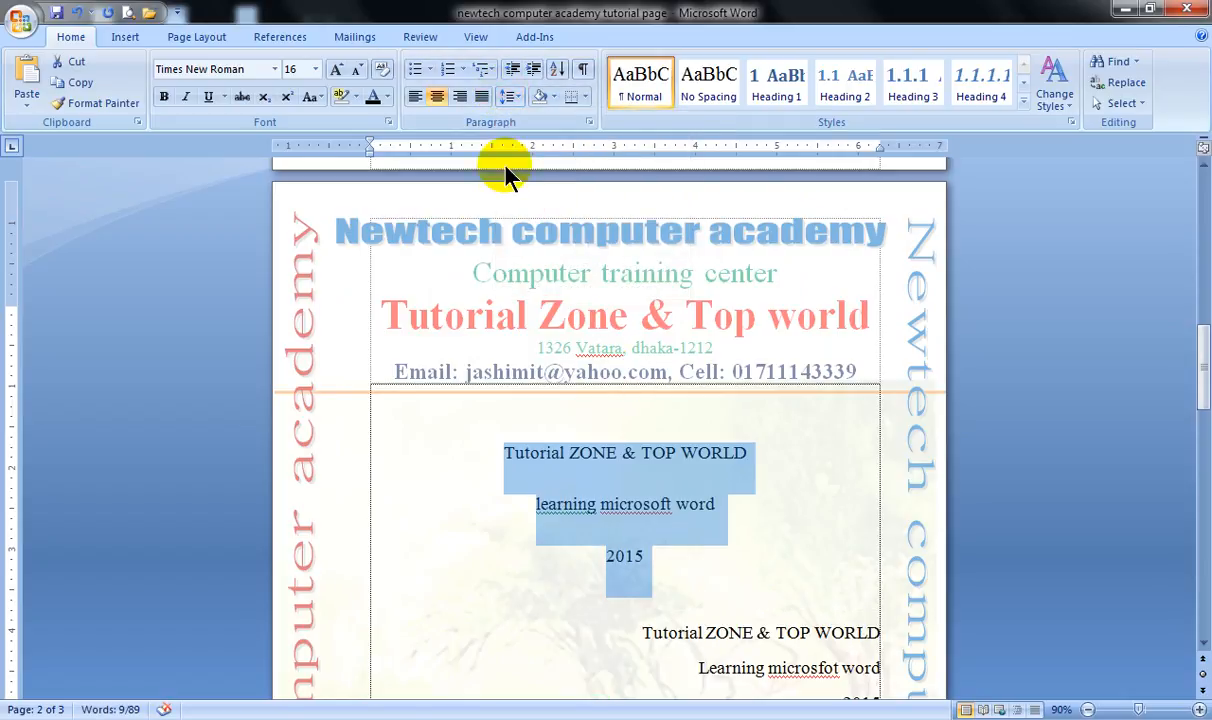
pyautogui.click(508, 97)
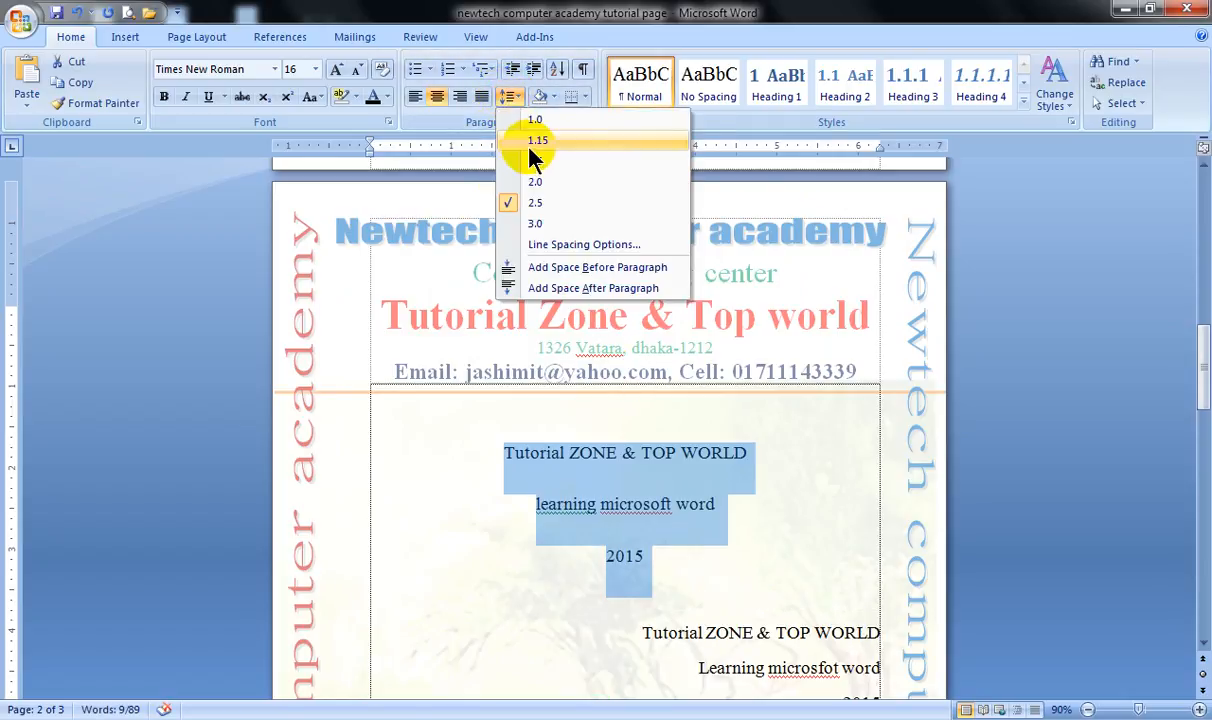
pyautogui.click(533, 122)
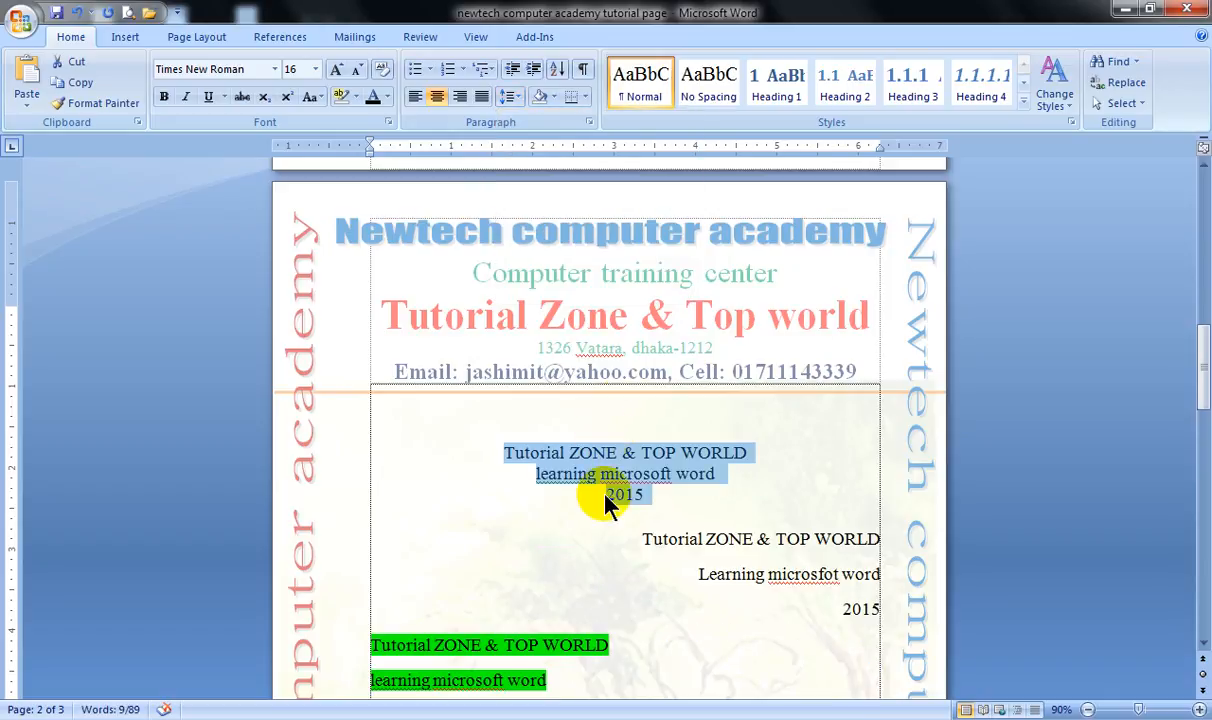
# Insert a blank line below the centered "2015" and set the three centered lines to 1.5 line spacing.
pyautogui.click(668, 492)
pyautogui.press('Return')
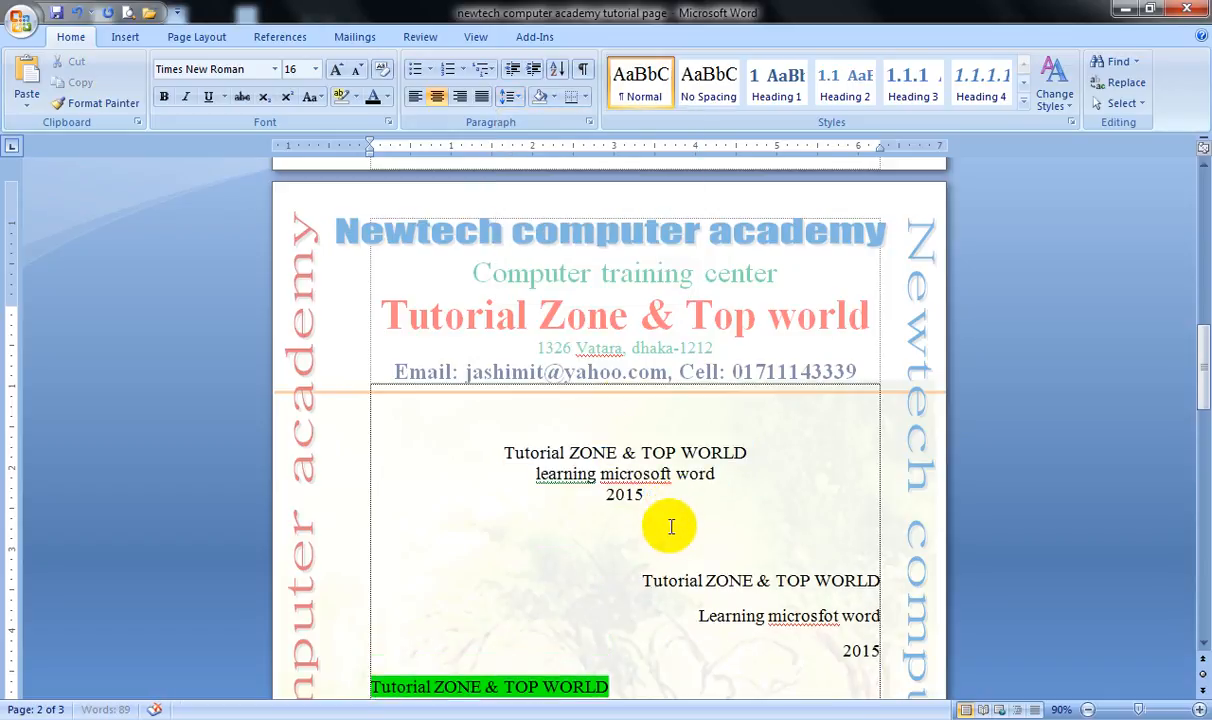
pyautogui.moveTo(671, 493); pyautogui.dragTo(490, 462)
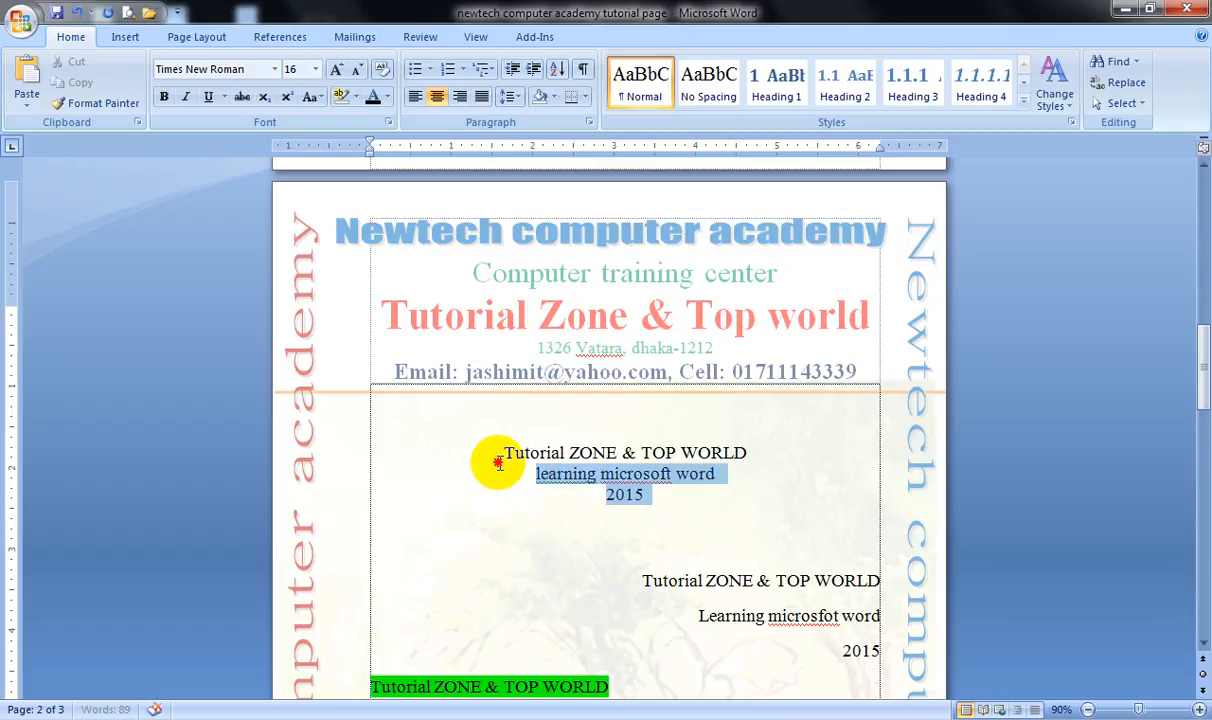
pyautogui.click(507, 97)
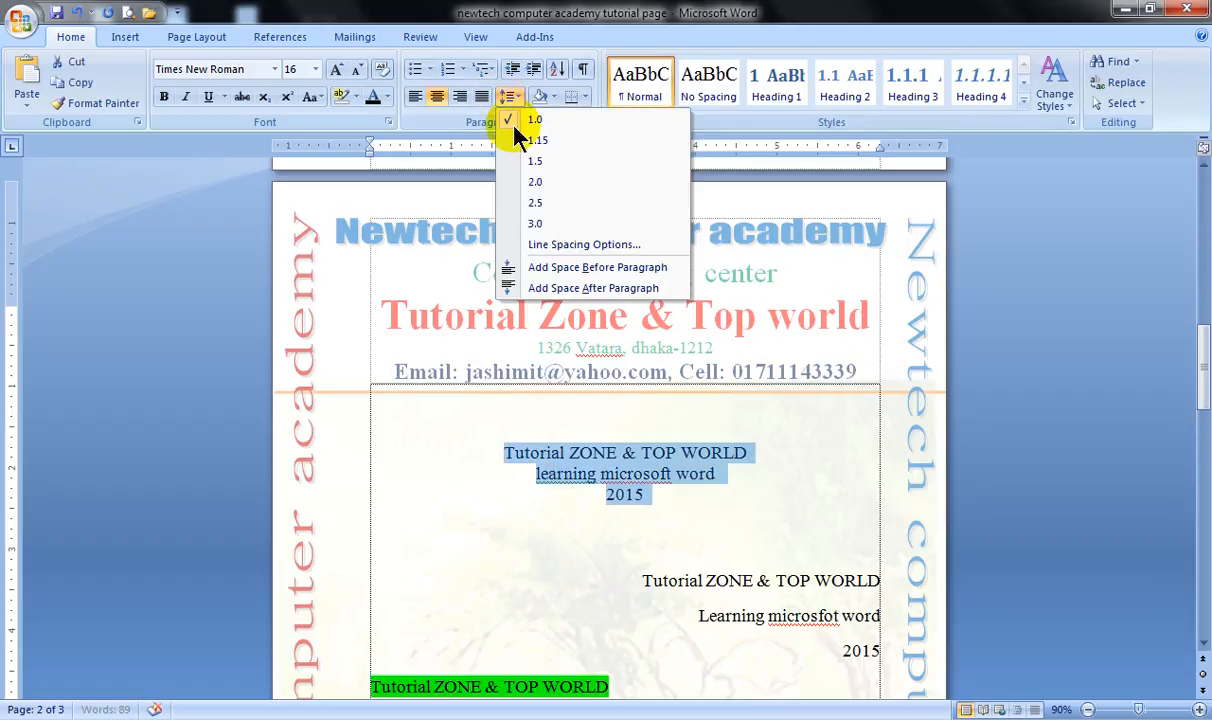
pyautogui.click(545, 162)
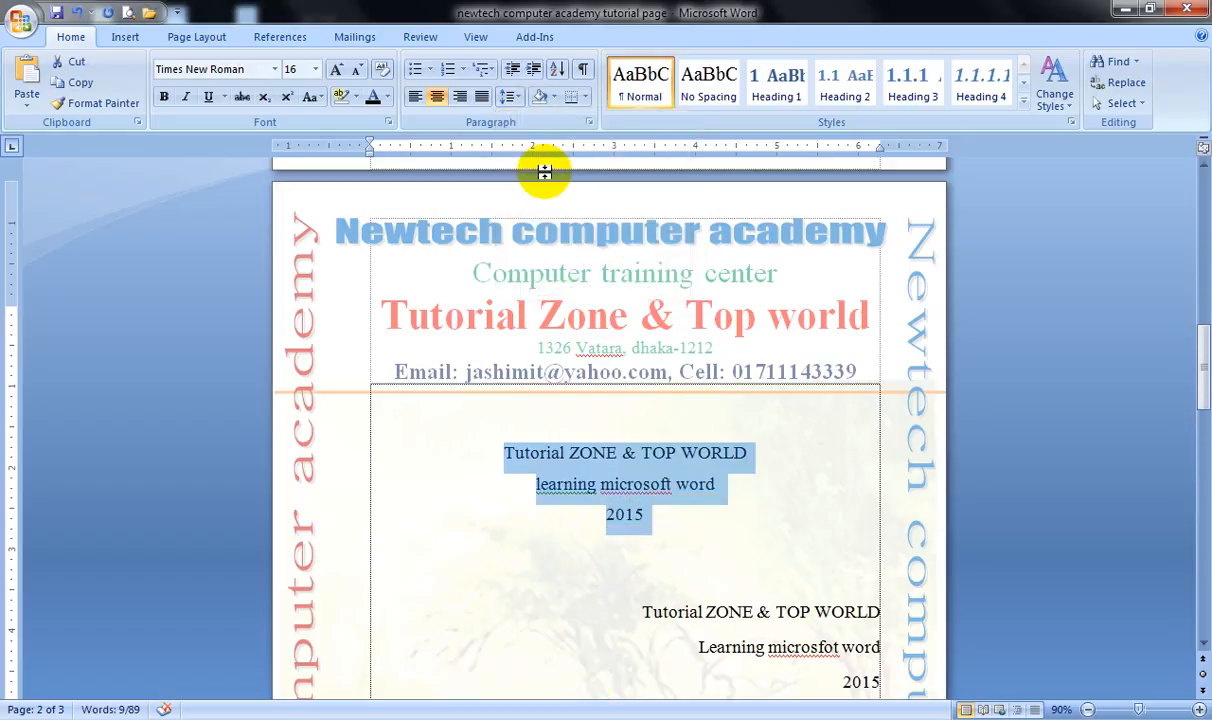
# Set the line spacing of the three centered lines back to 1.0.
pyautogui.click(510, 99)
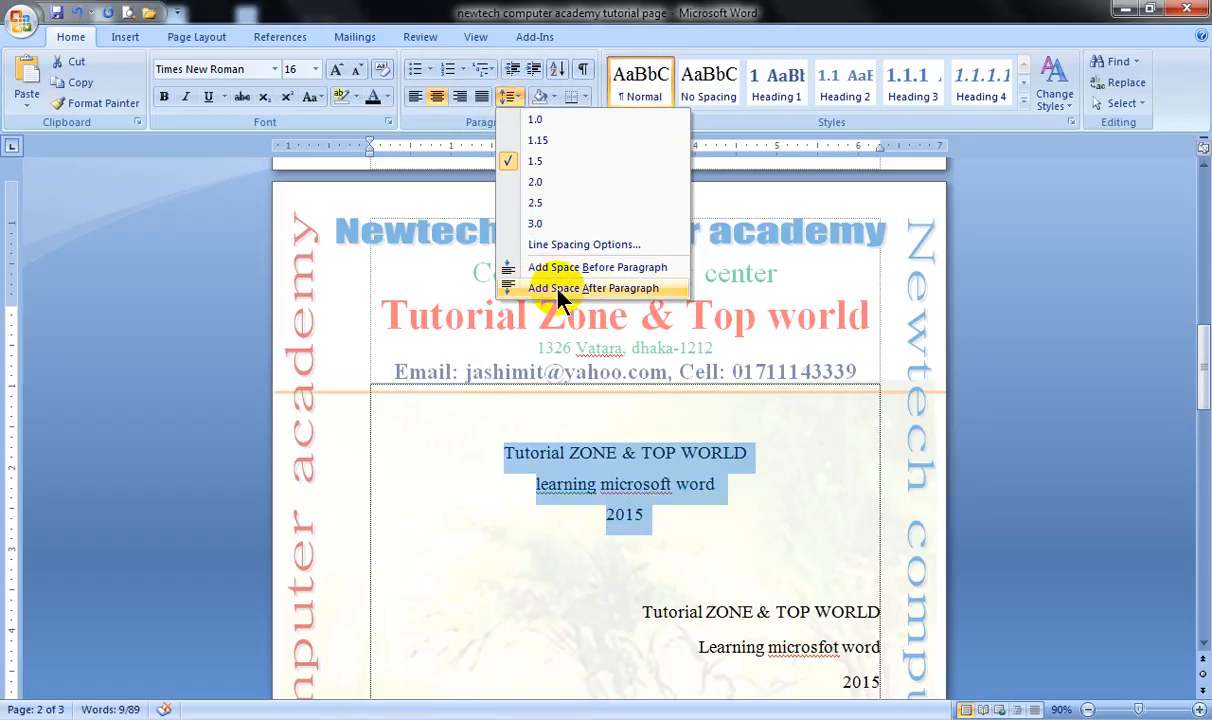
pyautogui.click(588, 458)
pyautogui.click(657, 511)
pyautogui.moveTo(657, 511); pyautogui.dragTo(471, 434)
pyautogui.click(508, 97)
pyautogui.click(532, 134)
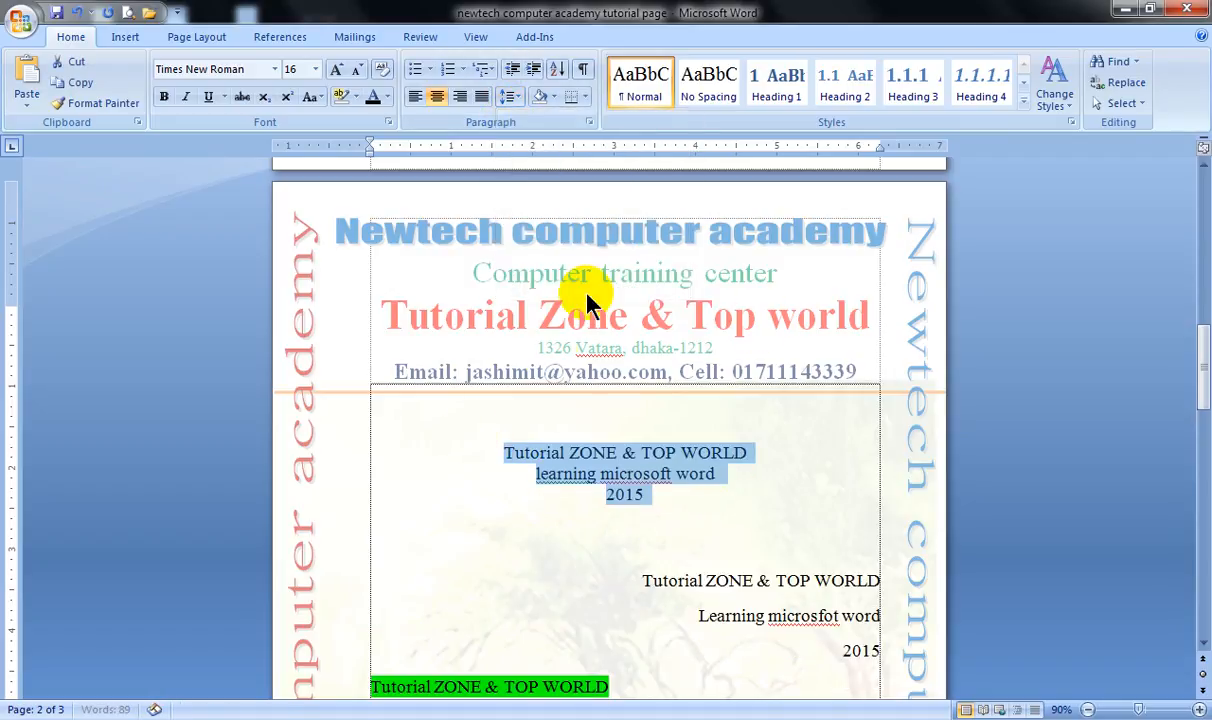
pyautogui.click(566, 450)
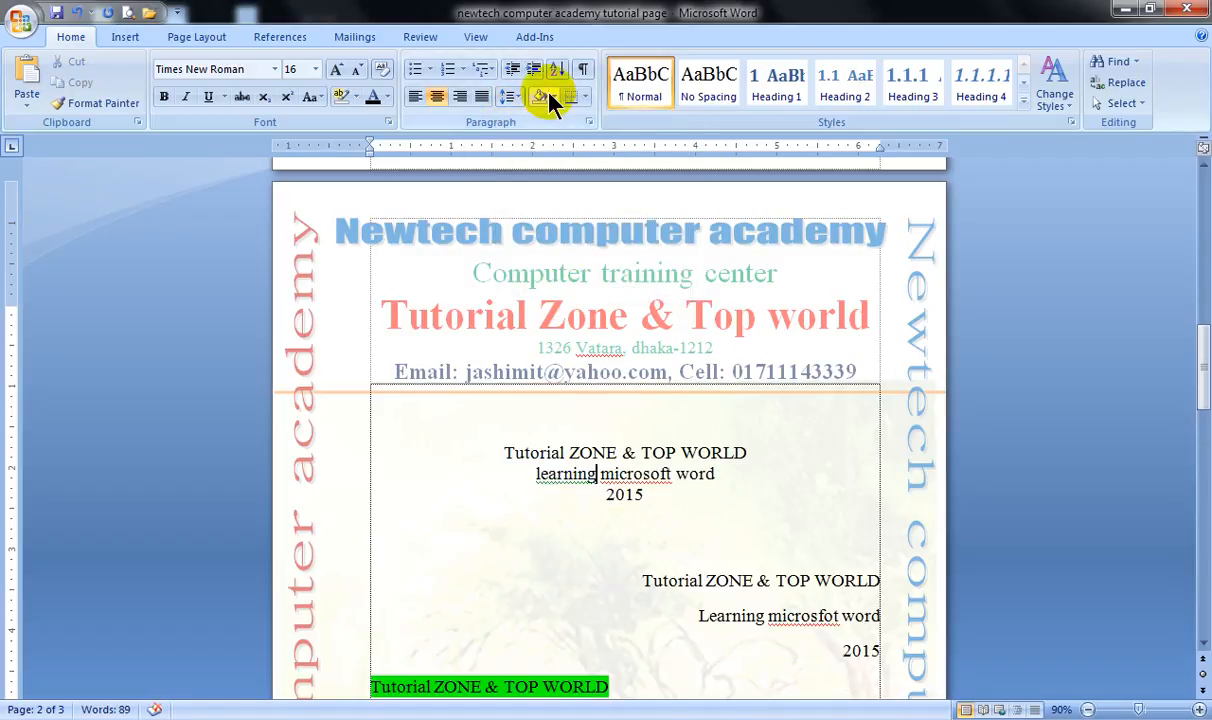
pyautogui.click(605, 493)
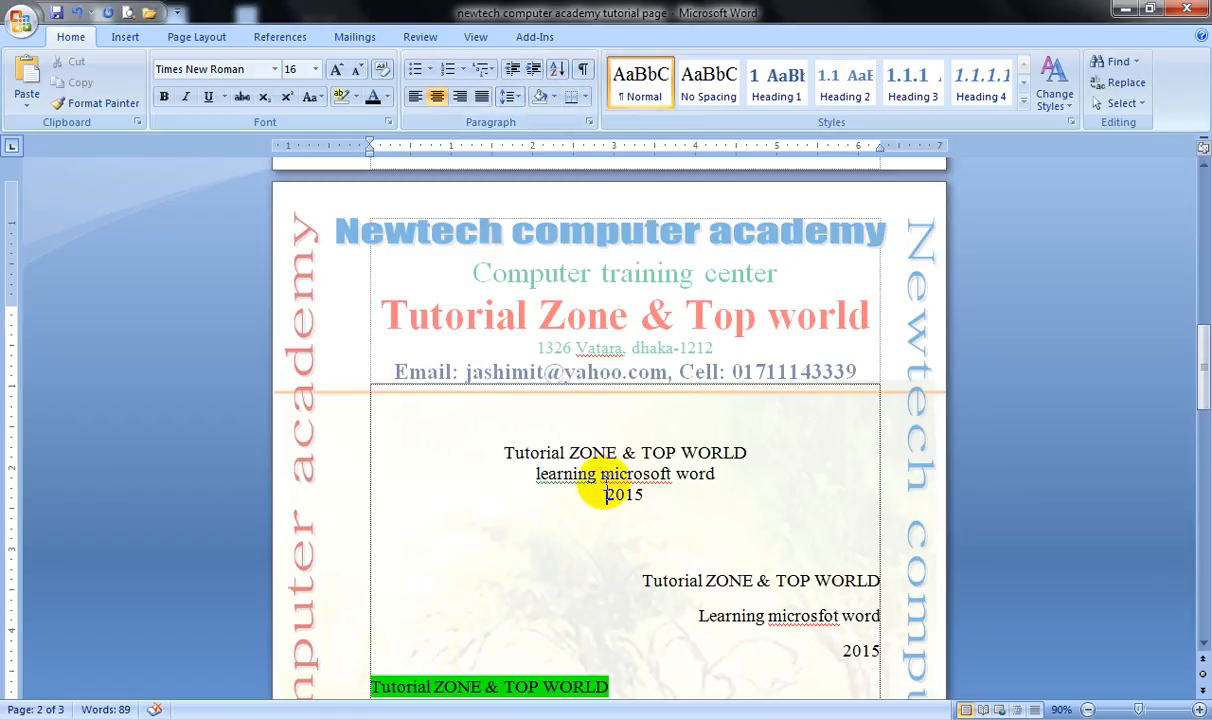
pyautogui.press('Up')
pyautogui.press('Up')
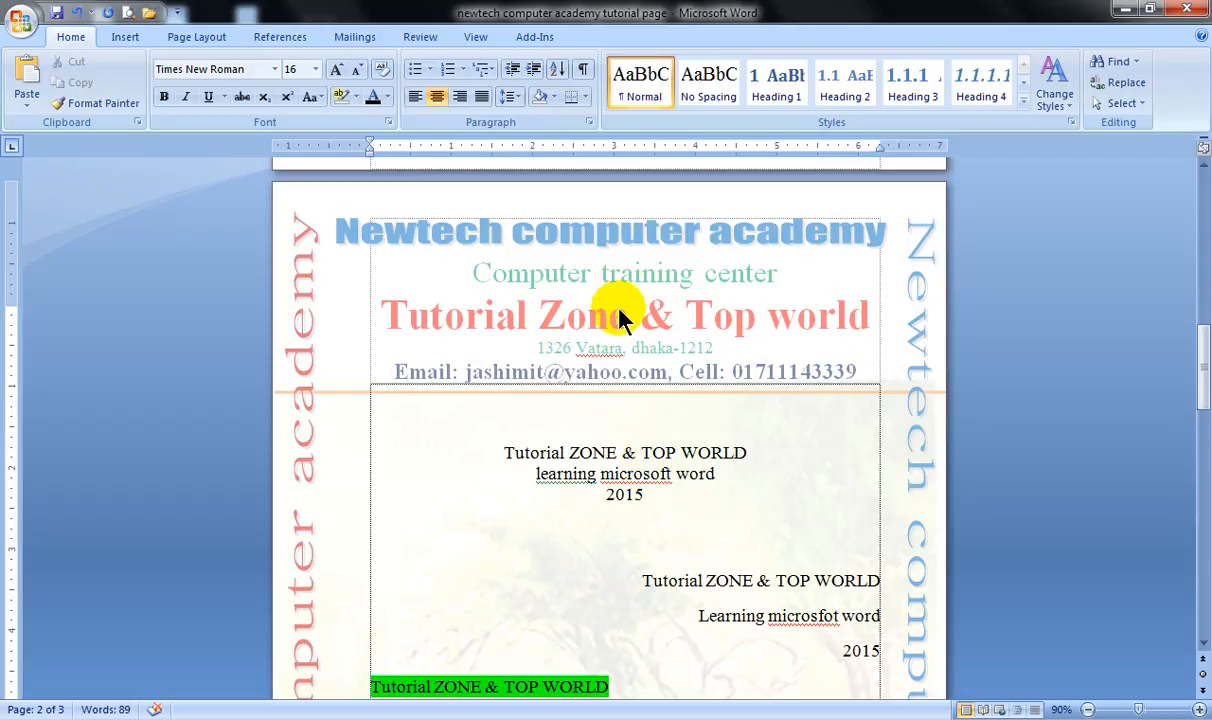